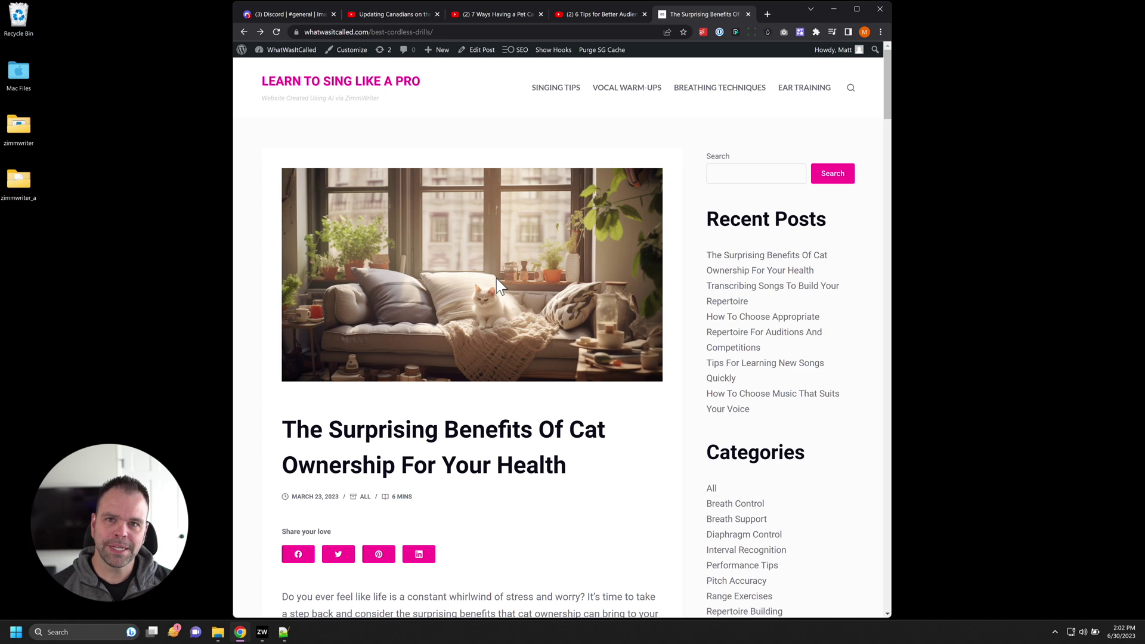
Step: Compare the original Midjourney image, then review the published article's title and opening paragraphs
click(296, 13)
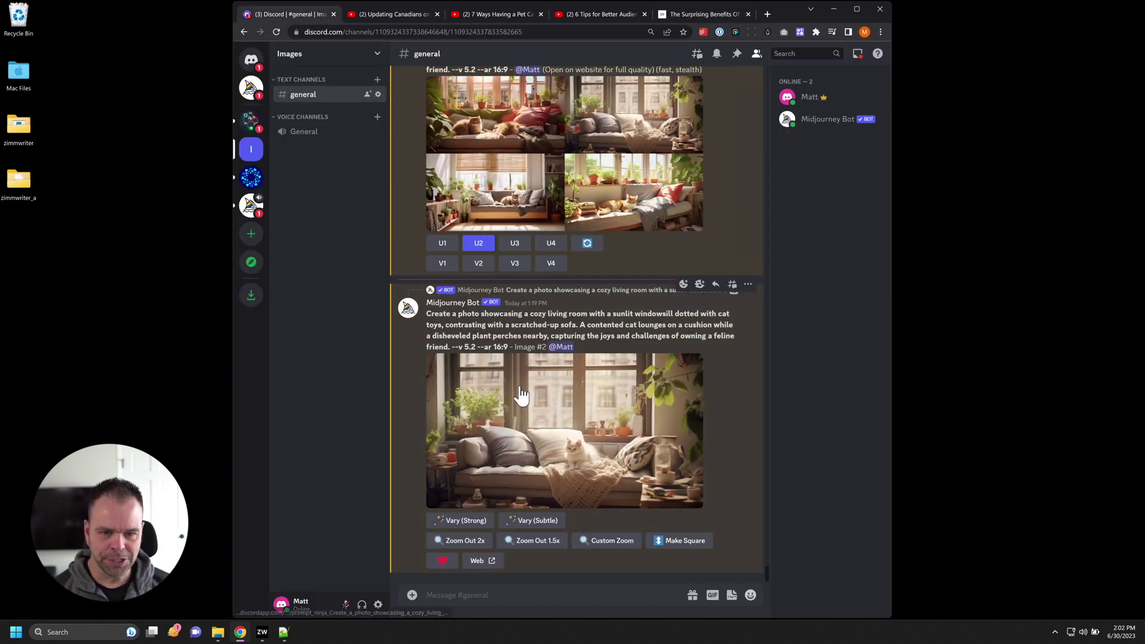
click(711, 15)
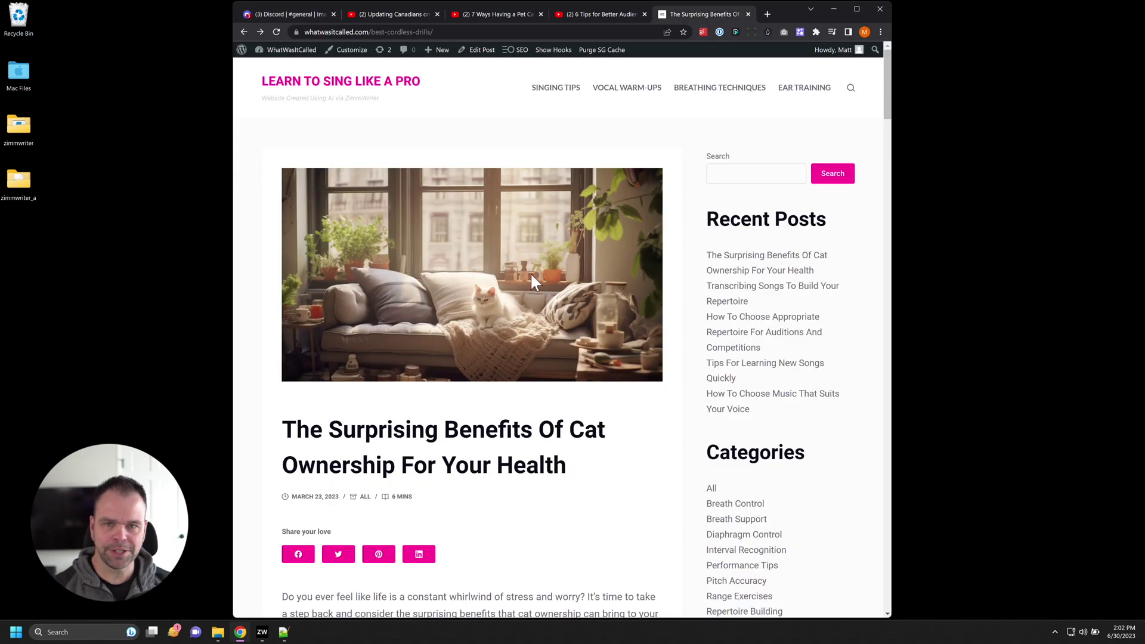
scroll(553, 372, down, 4)
scroll(556, 376, up, 4)
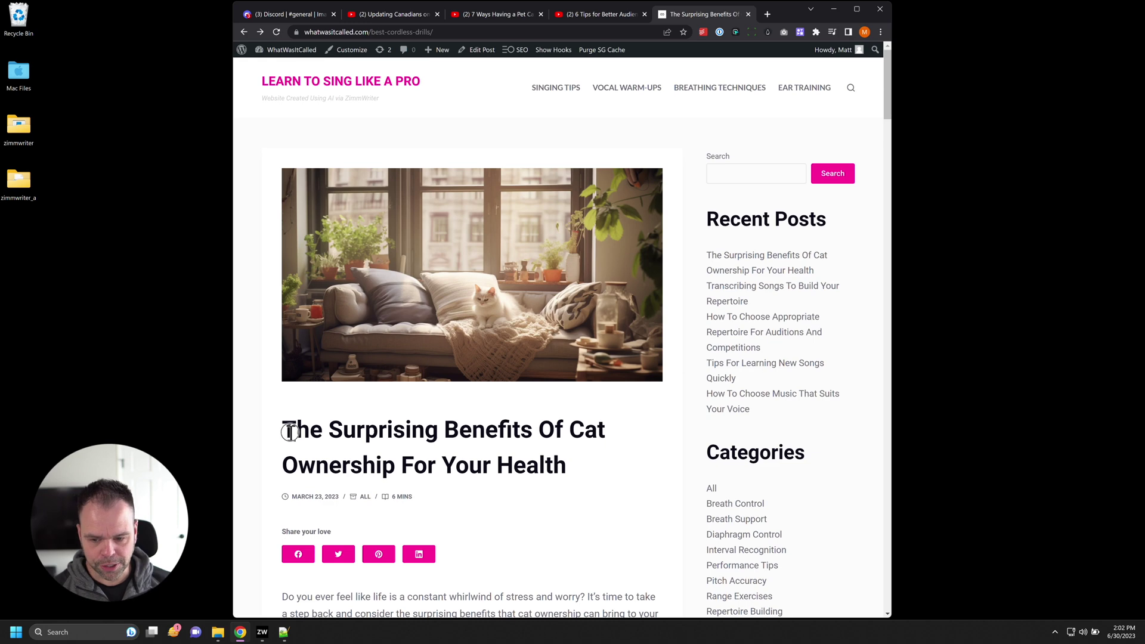
drag(286, 429, 576, 467)
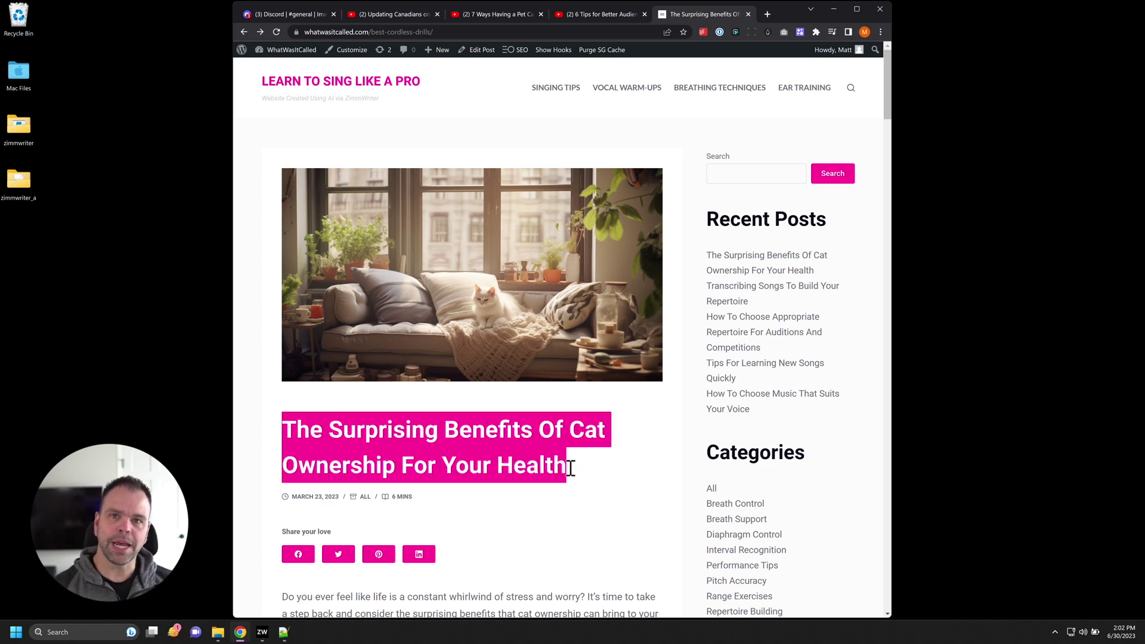
scroll(577, 467, down, 2)
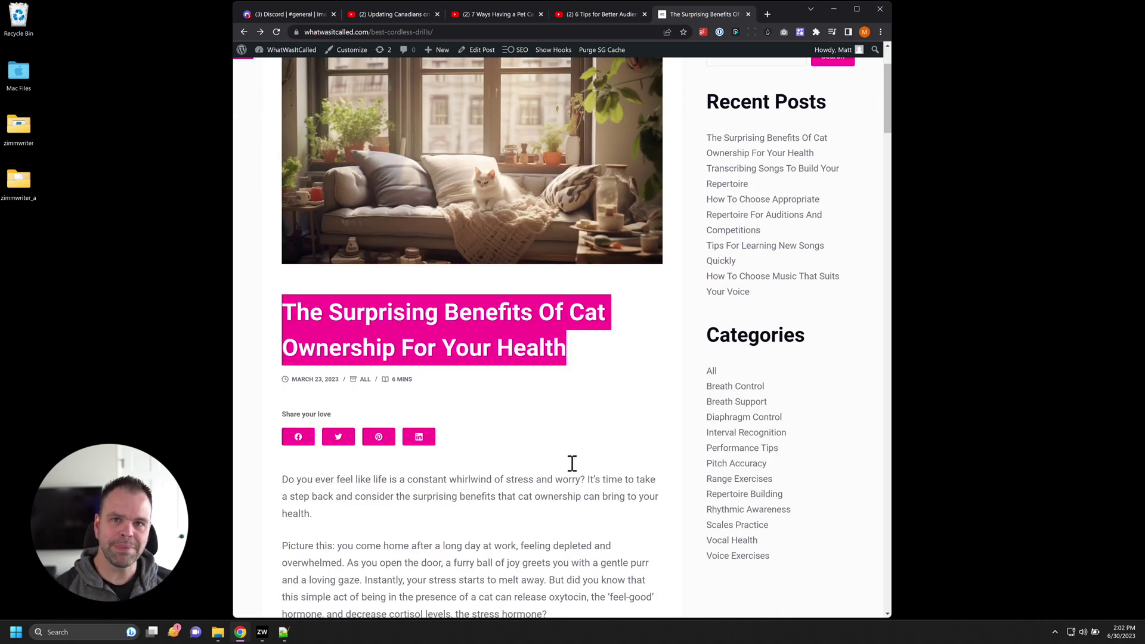
scroll(571, 466, down, 4)
drag(287, 246, 454, 513)
click(367, 310)
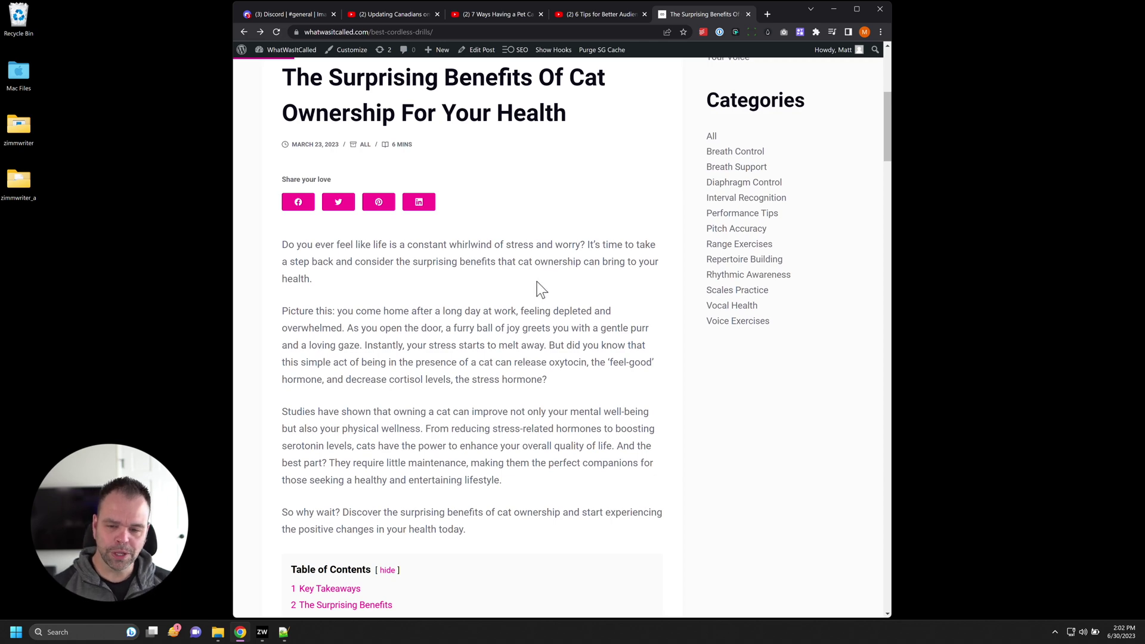
Step: Read through the rest of the published article, including its key takeaway bullets
scroll(540, 290, down, 4)
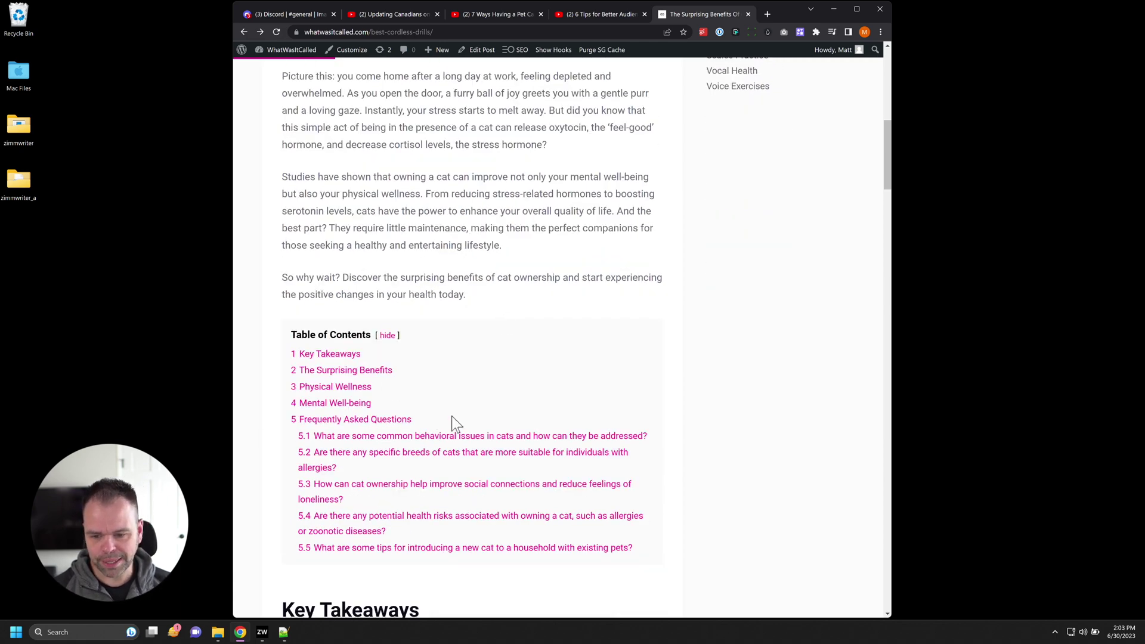
scroll(452, 418, down, 6)
drag(283, 259, 557, 410)
scroll(580, 412, down, 2)
click(567, 312)
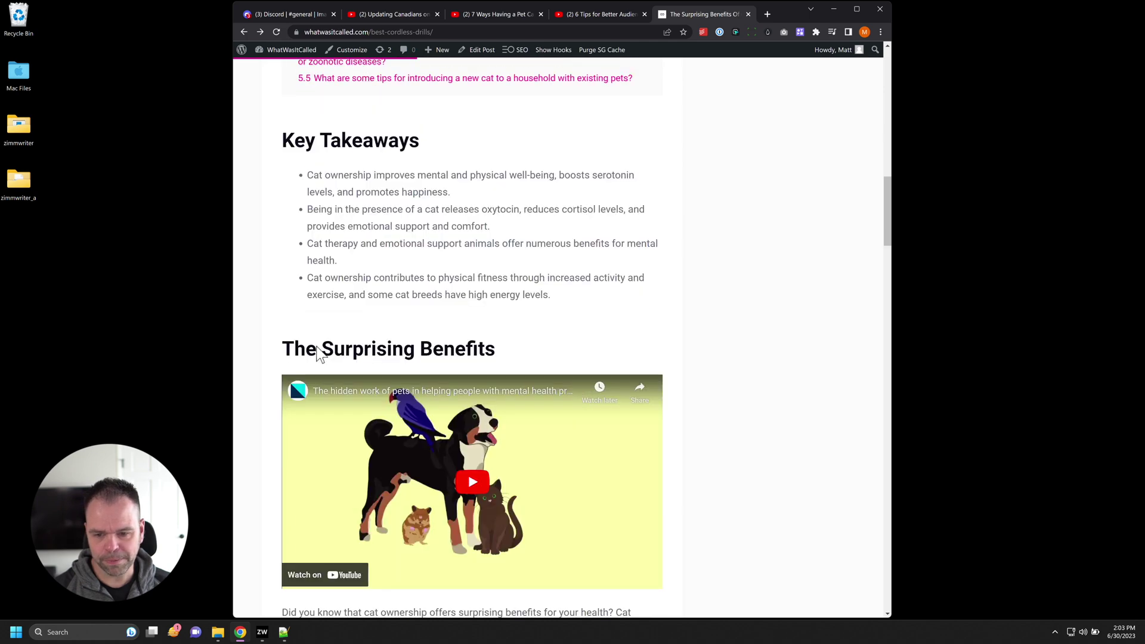
scroll(325, 334, down, 2)
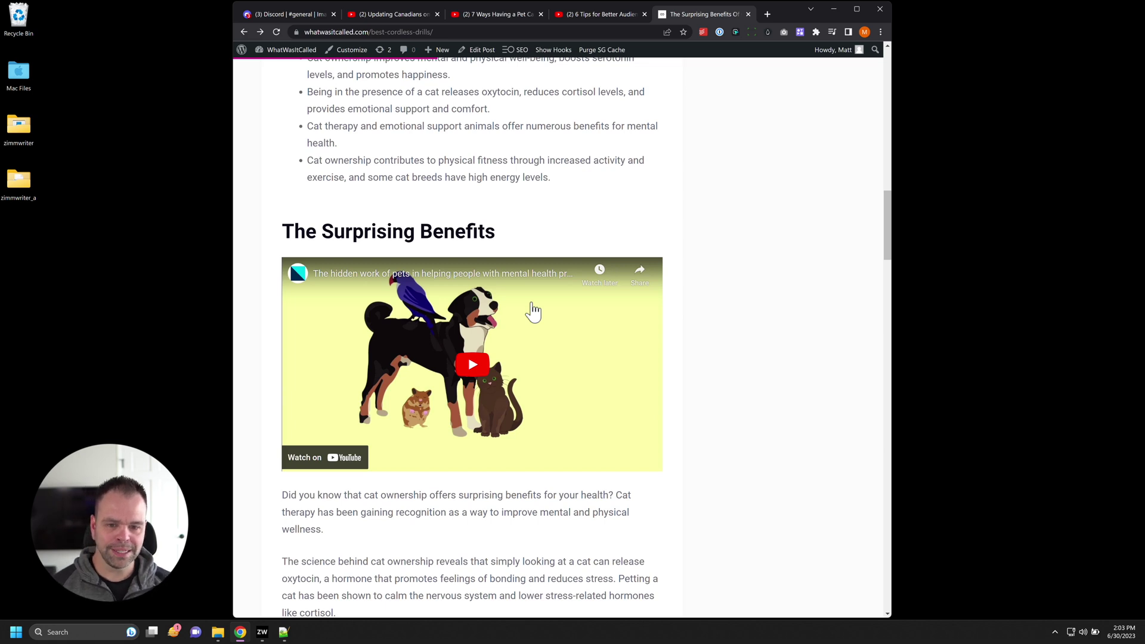
scroll(564, 381, down, 2)
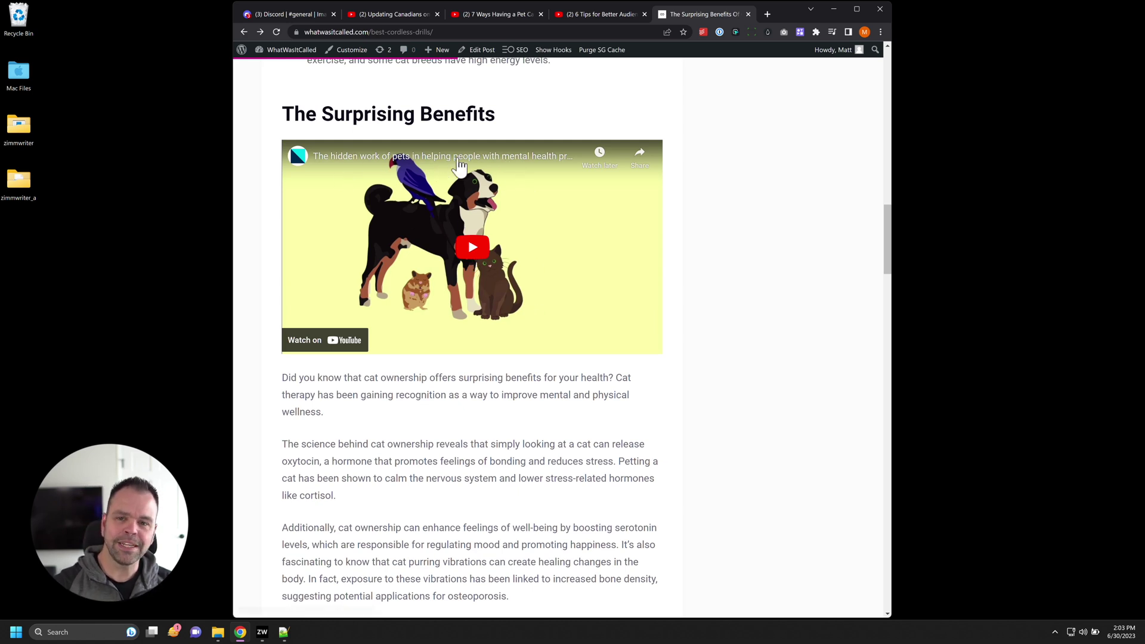
scroll(483, 358, down, 7)
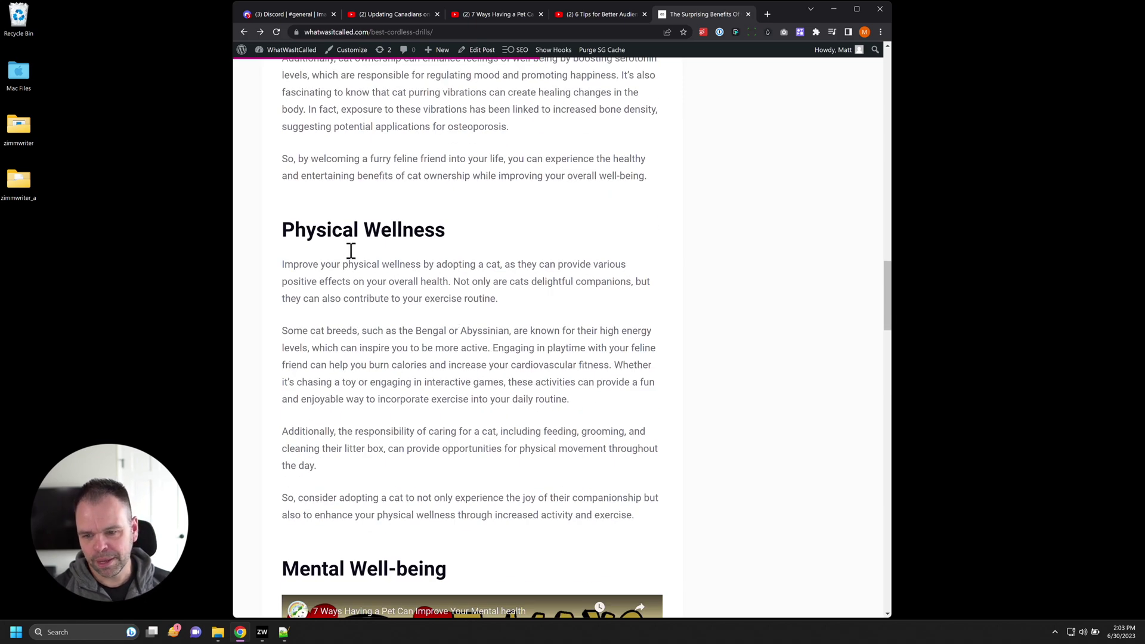
scroll(447, 324, down, 4)
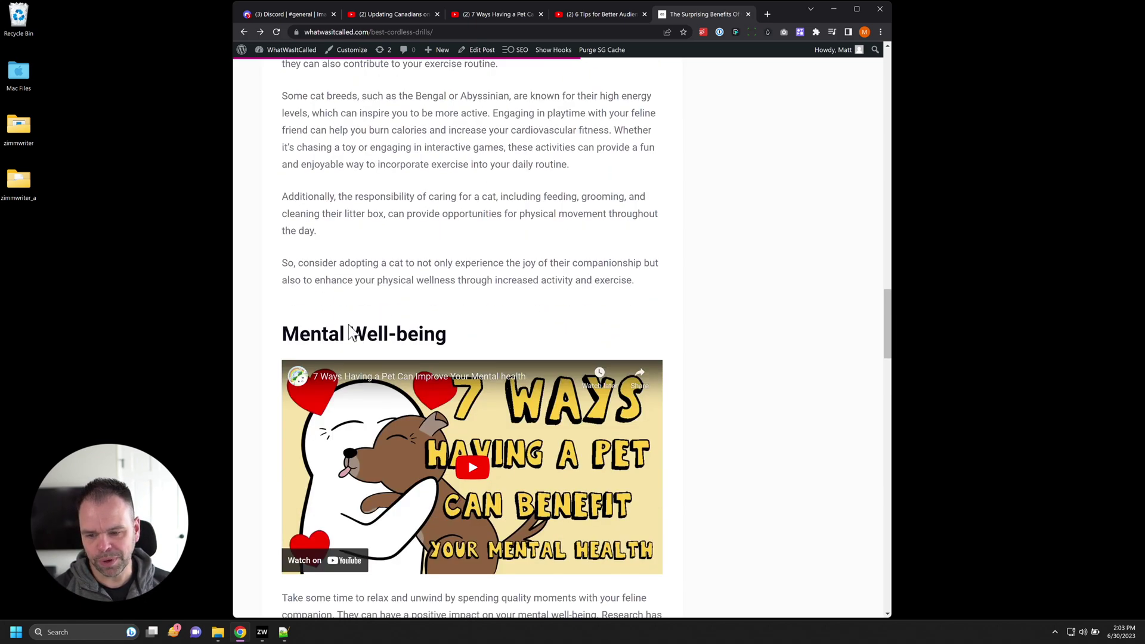
scroll(351, 319, down, 2)
scroll(405, 349, down, 2)
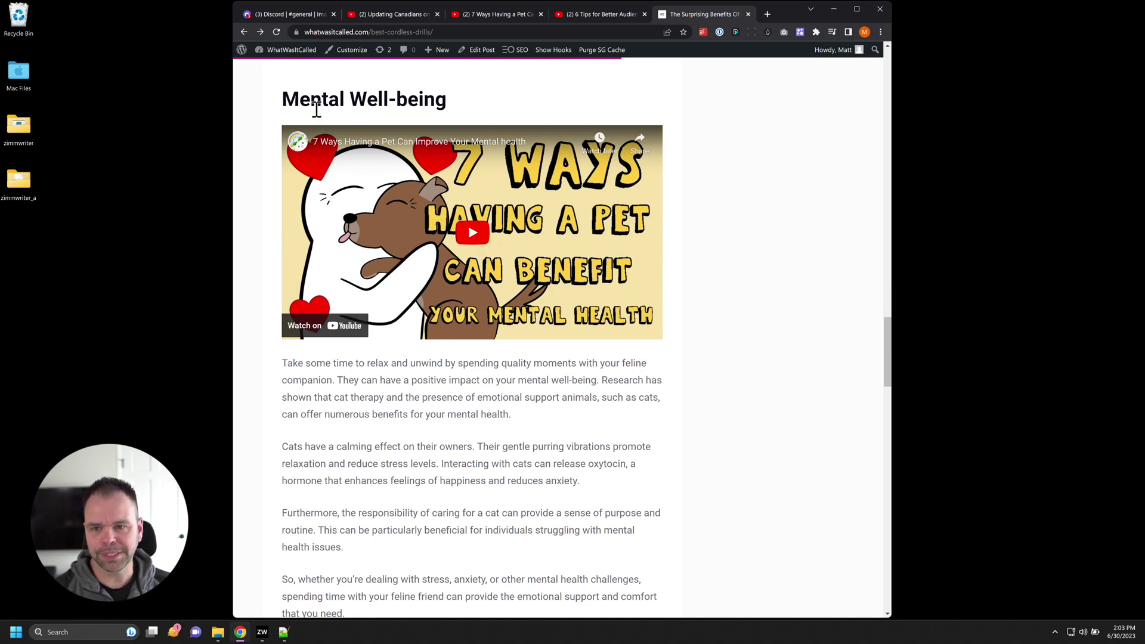
scroll(510, 405, down, 8)
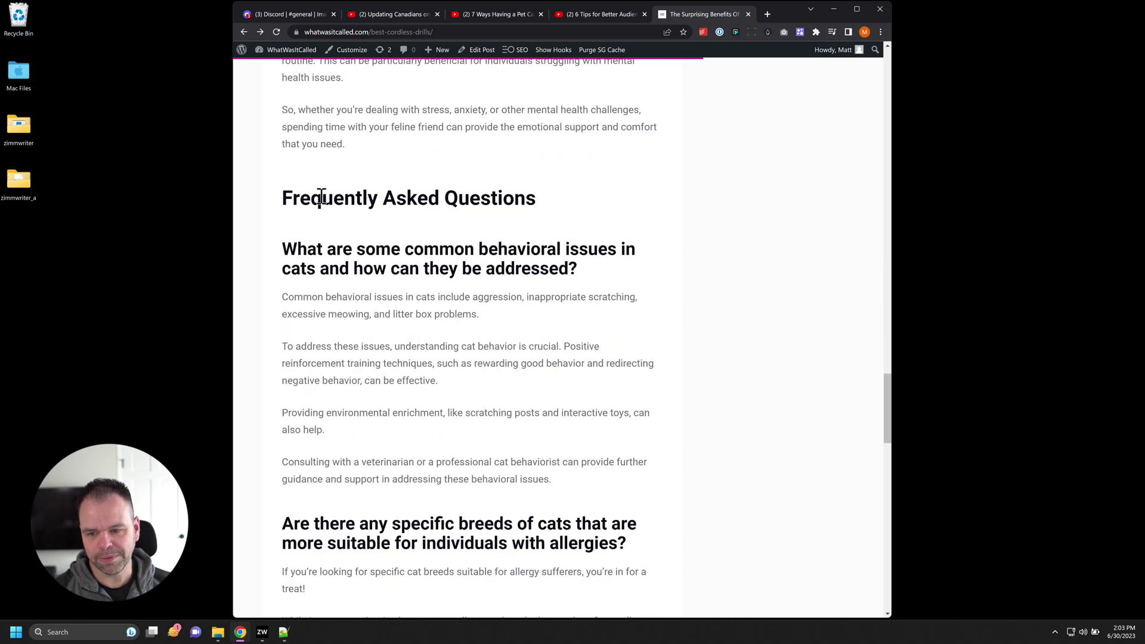
scroll(493, 333, down, 12)
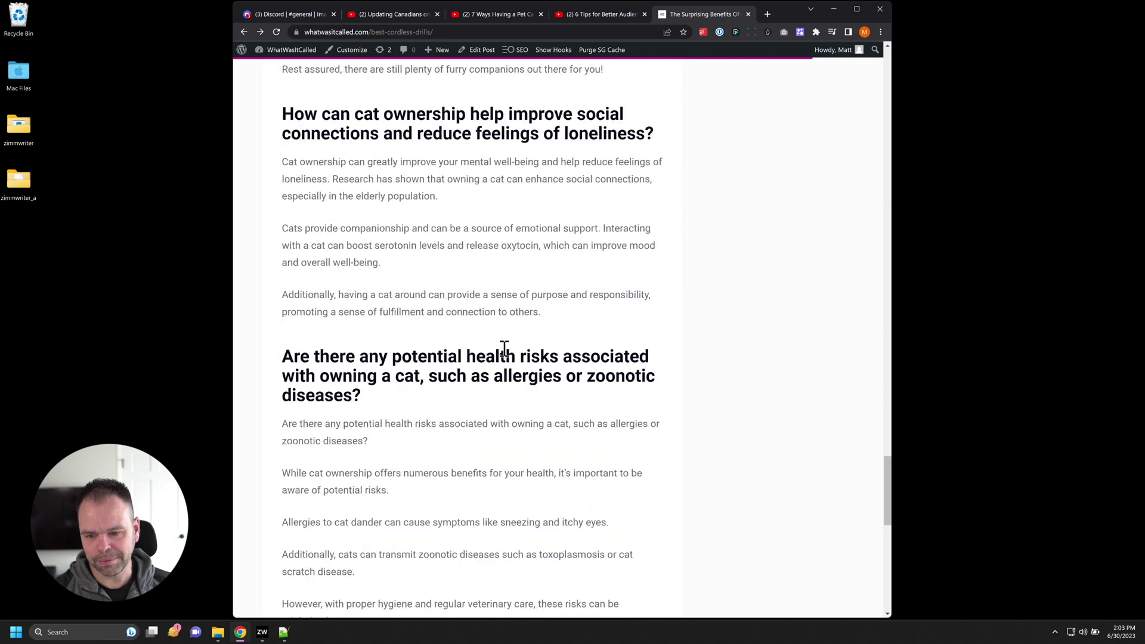
scroll(507, 370, up, 20)
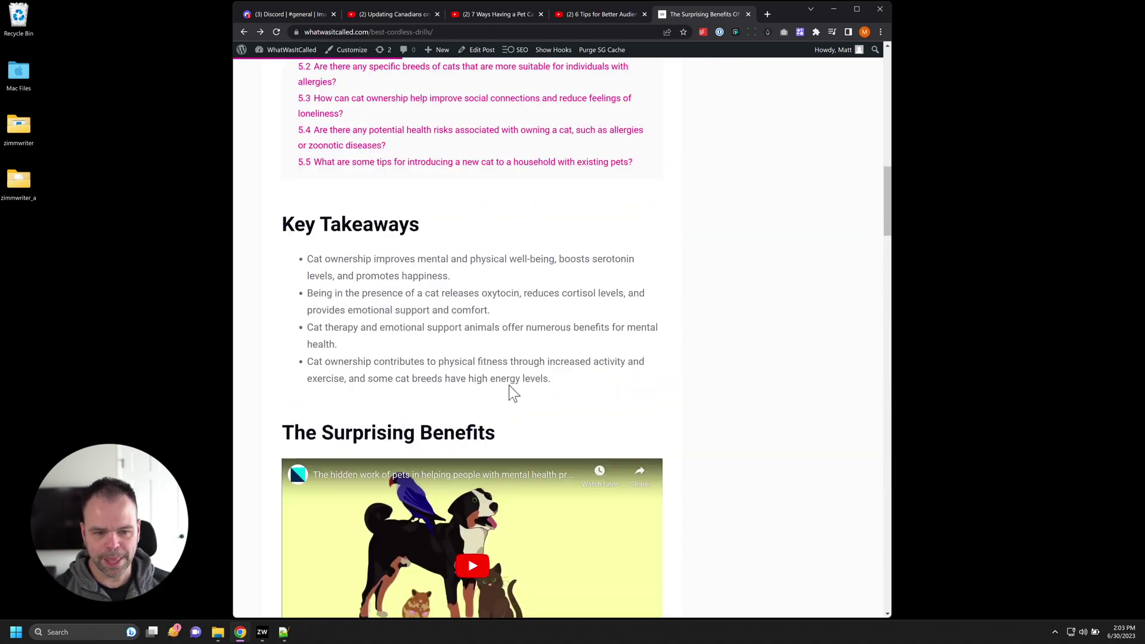
scroll(510, 386, up, 16)
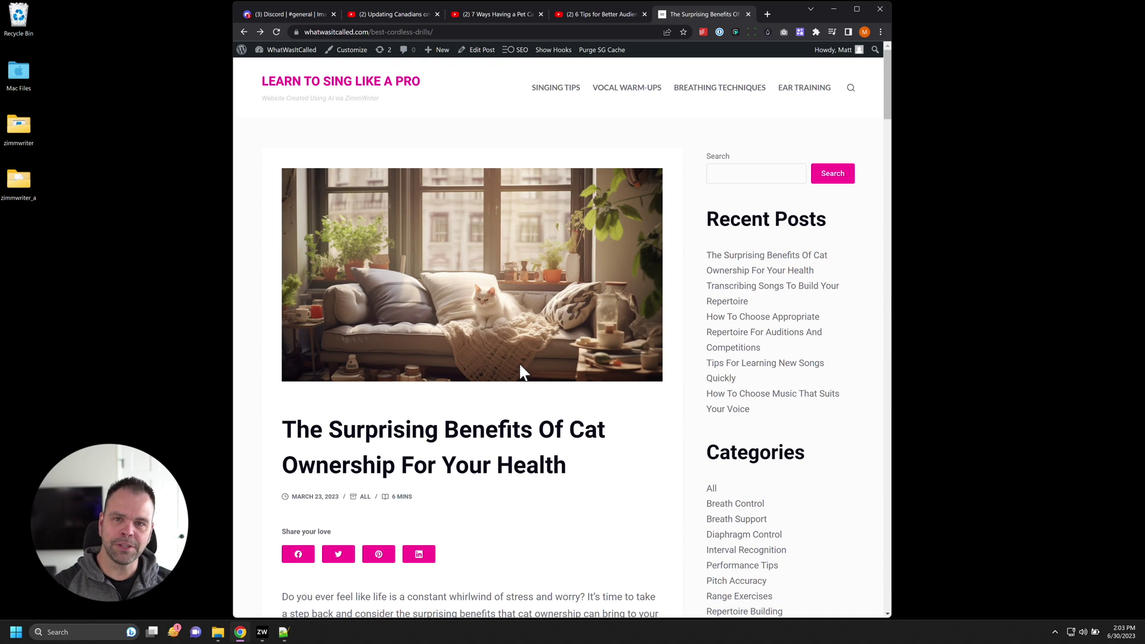
Step: Open Penny Arcade from the ZimmWriter menu and check its three YouTube video URLs
click(263, 633)
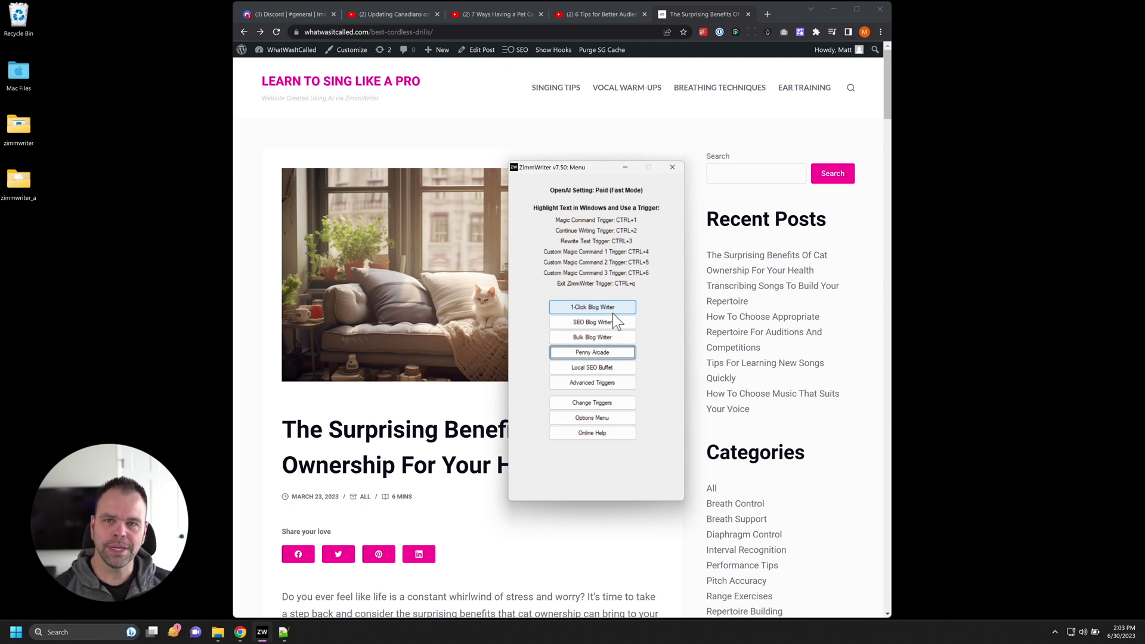
click(589, 354)
drag(603, 174, 651, 181)
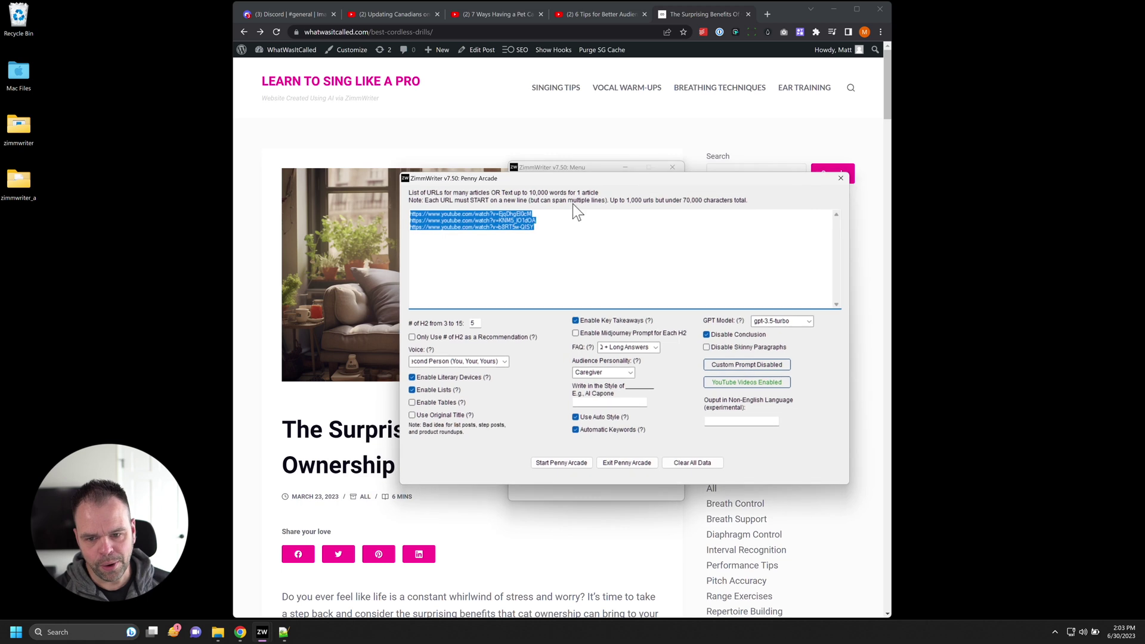
click(552, 232)
key(ctrl+a)
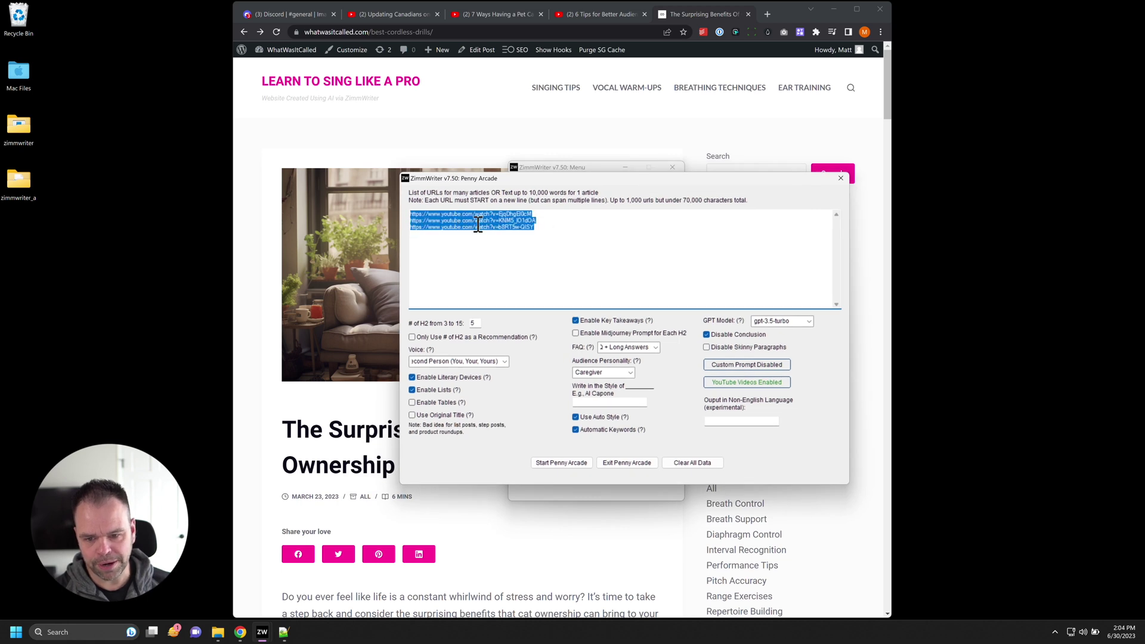
click(457, 233)
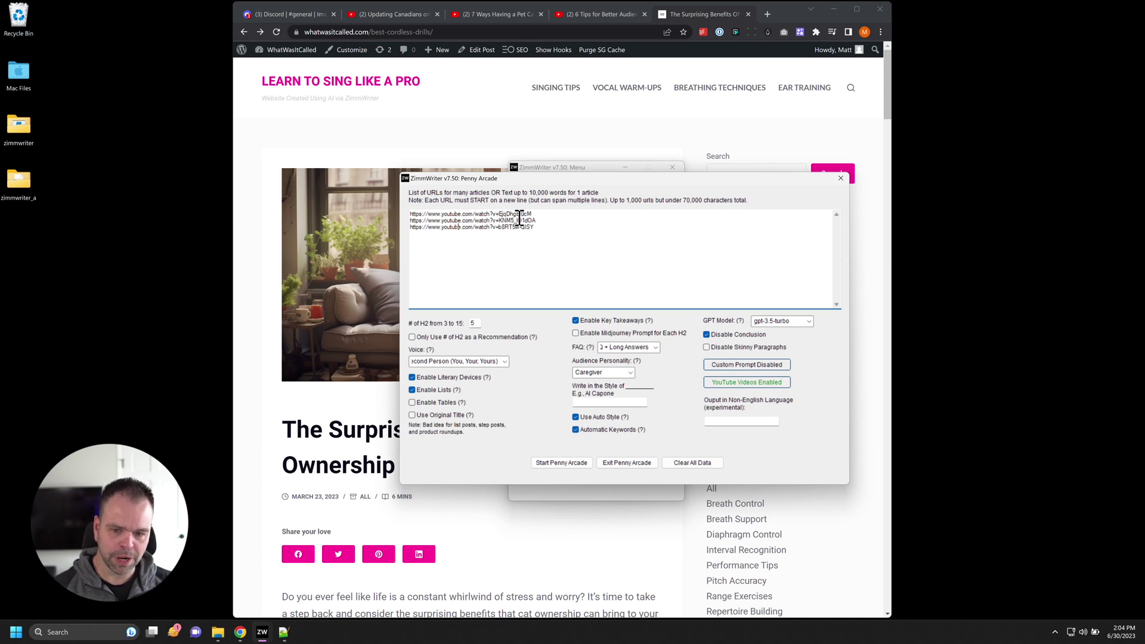
click(410, 14)
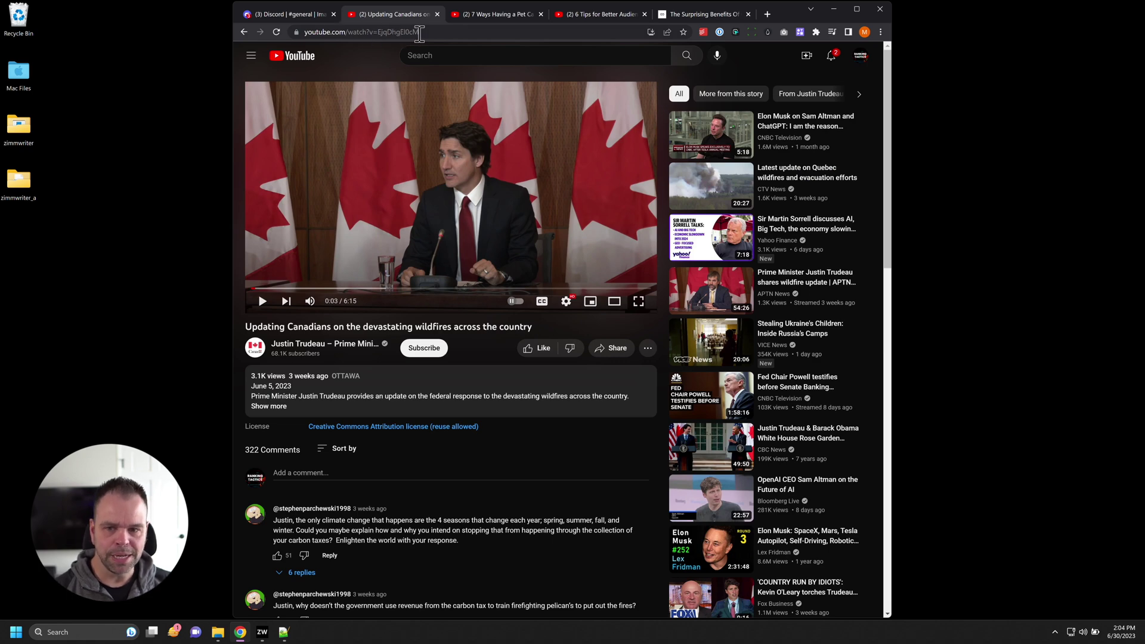
click(419, 33)
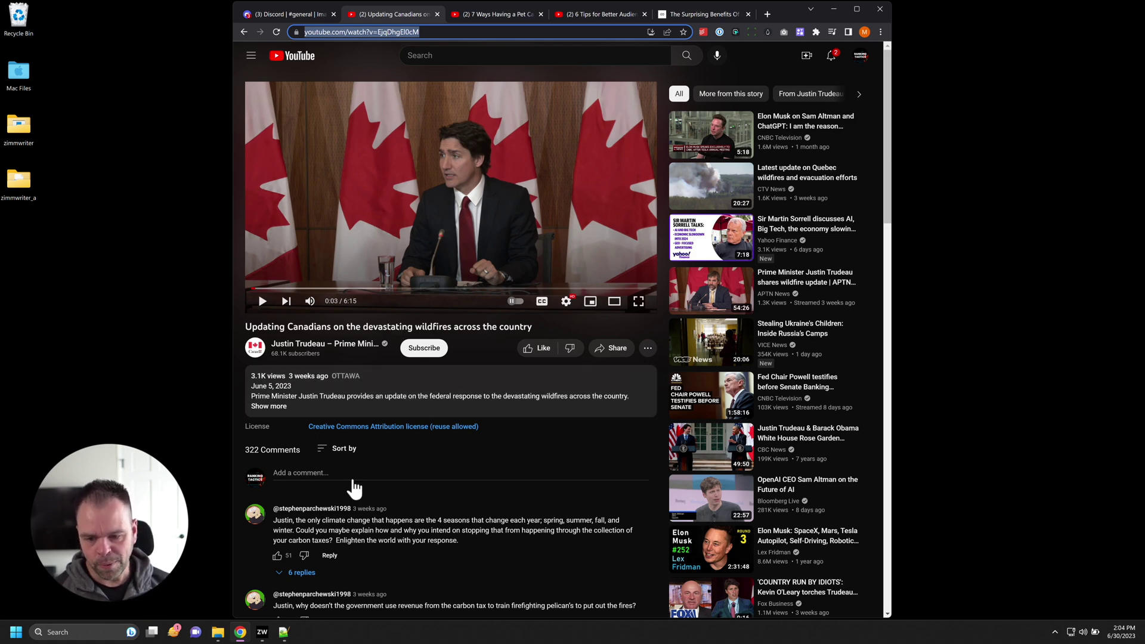
click(507, 13)
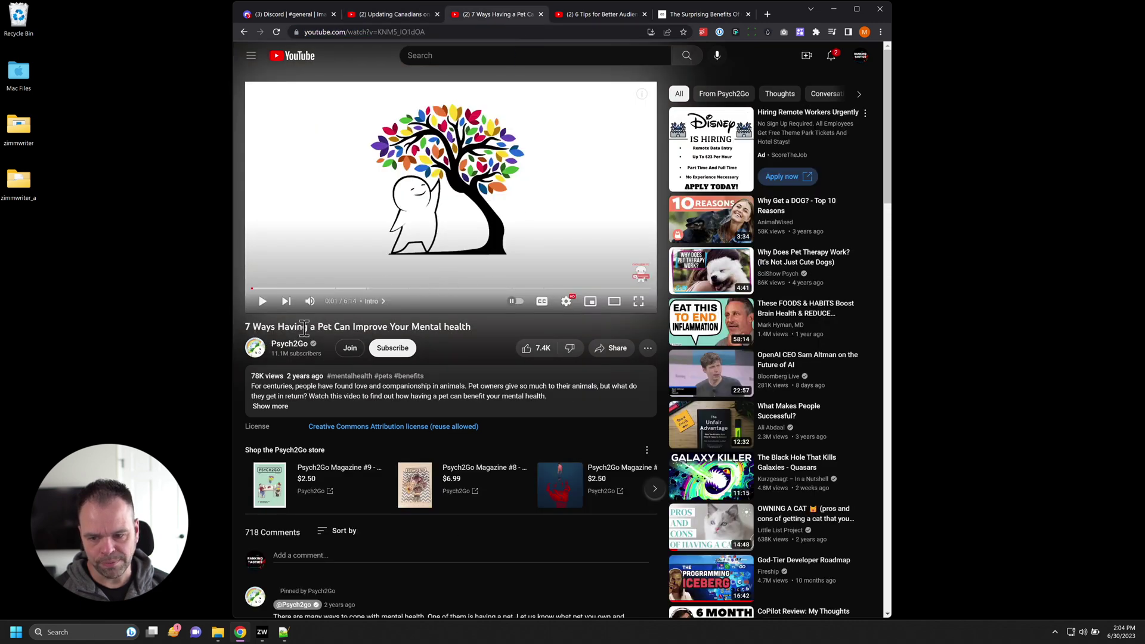
click(602, 13)
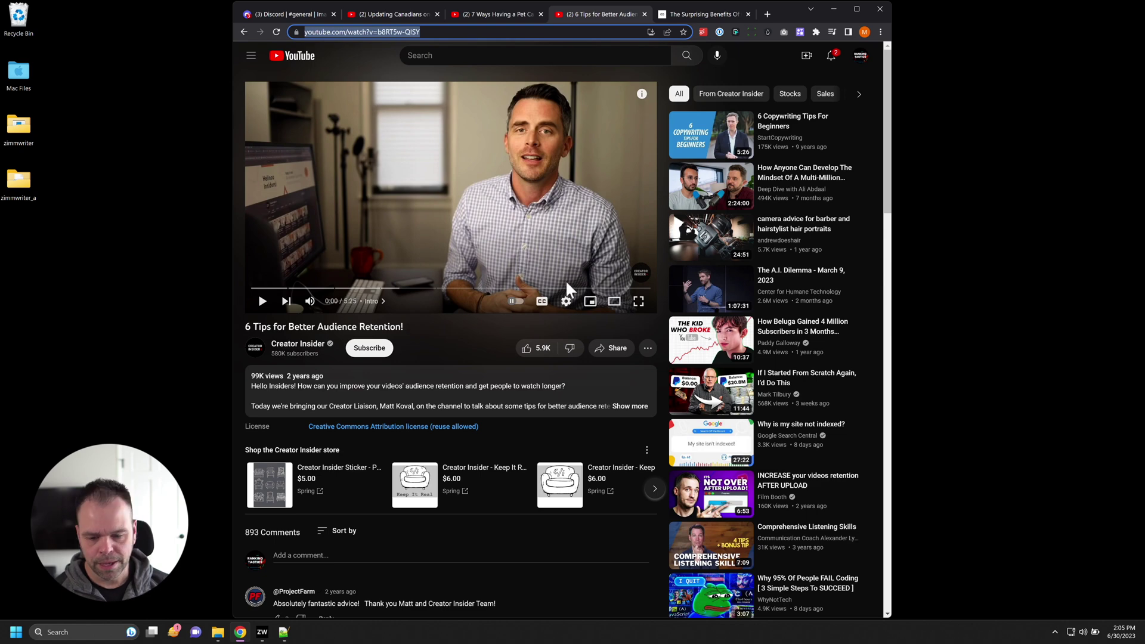
click(373, 13)
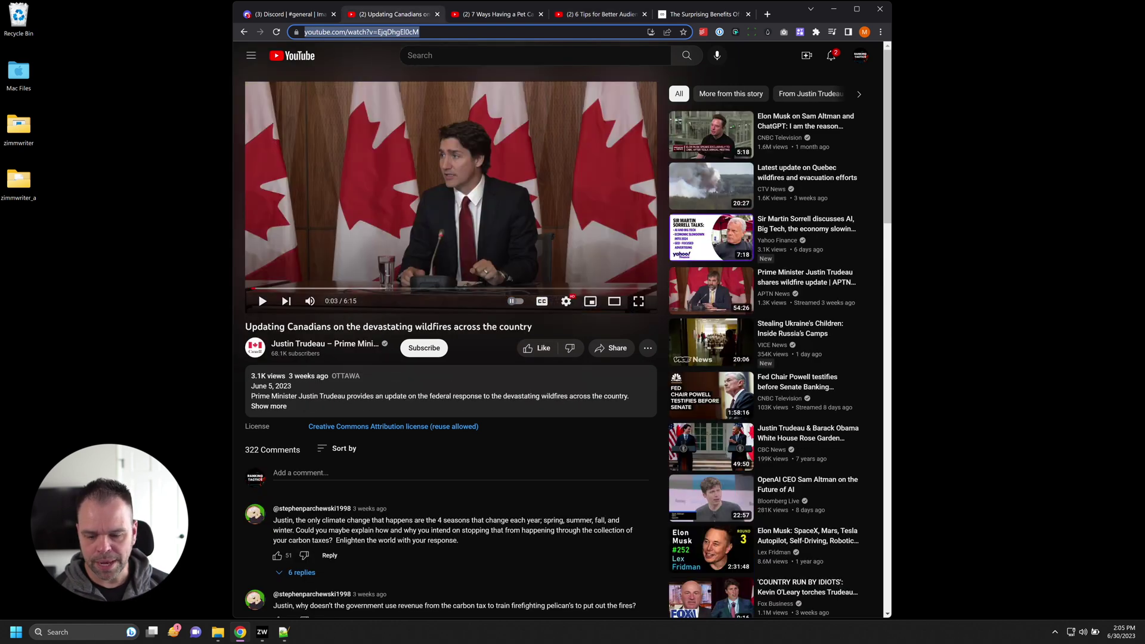
Step: Bring Penny Arcade forward, reposition it, and check the URL list and H2 count of 5
click(263, 632)
click(294, 590)
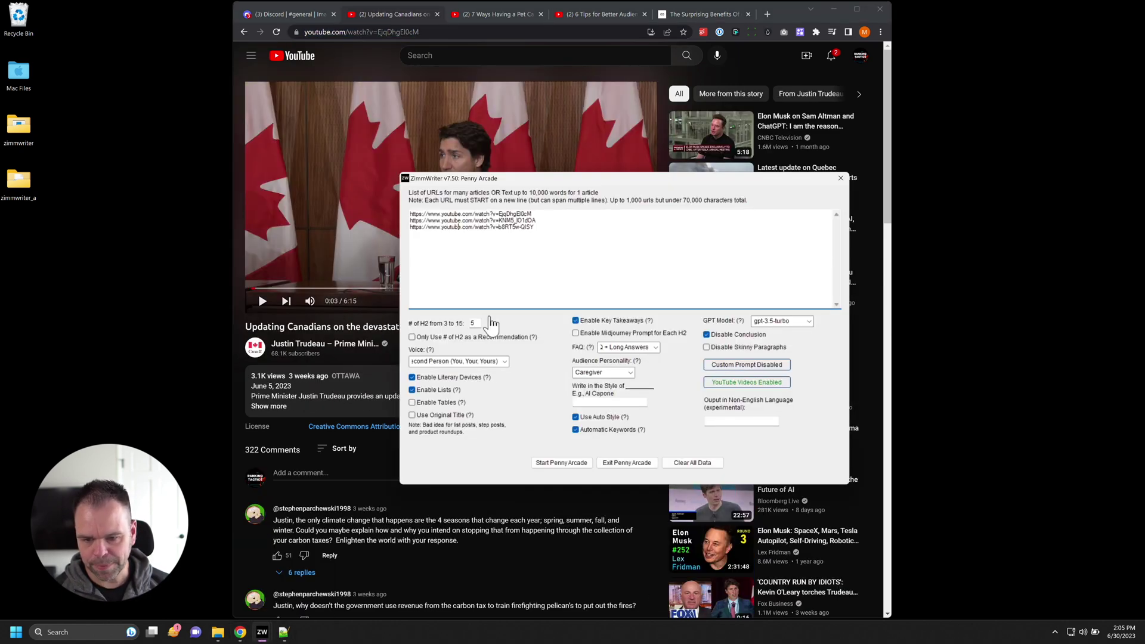
drag(545, 227, 437, 203)
click(541, 245)
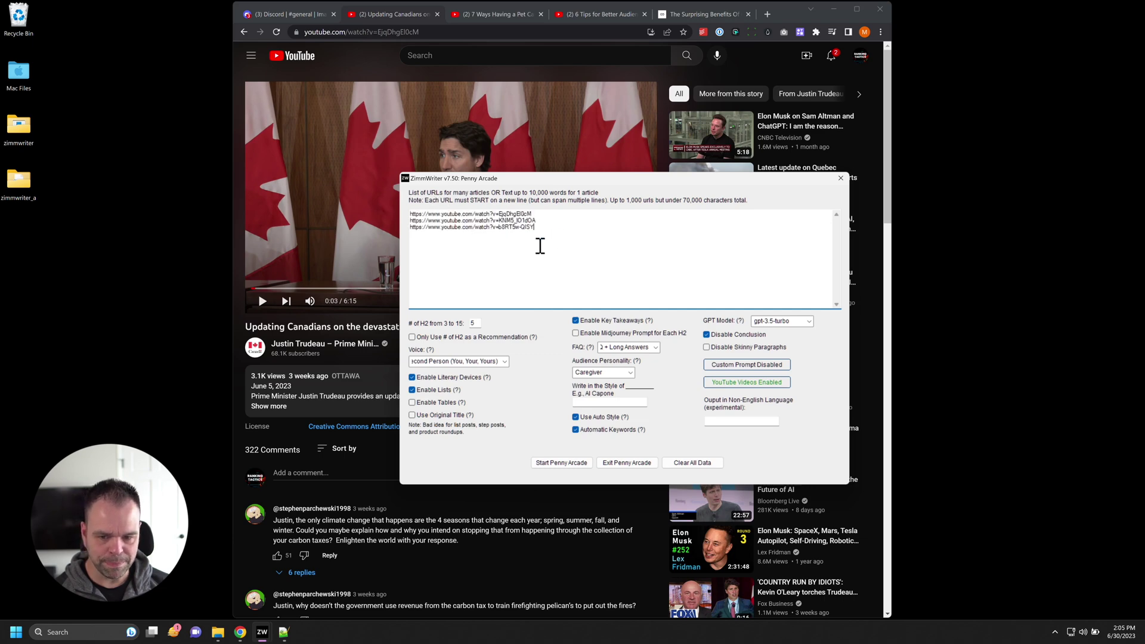
drag(513, 182, 464, 151)
double_click(422, 293)
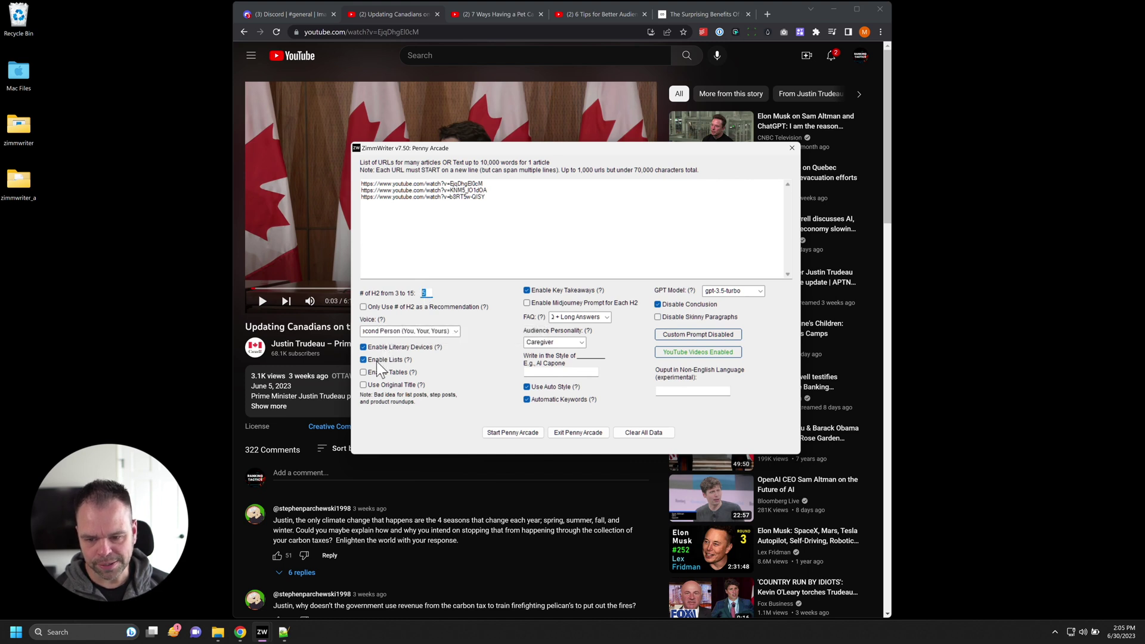
Step: Keep voice as Second Person, FAQ as FAQ + Long Answers, and model as gpt-3.5-turbo
click(456, 331)
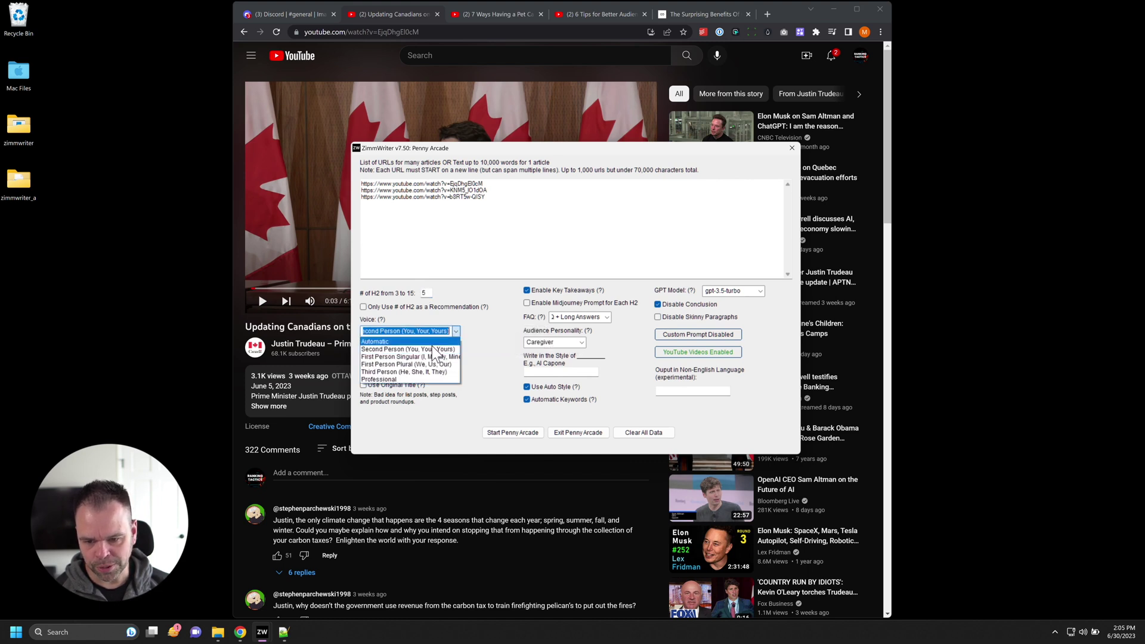
click(481, 339)
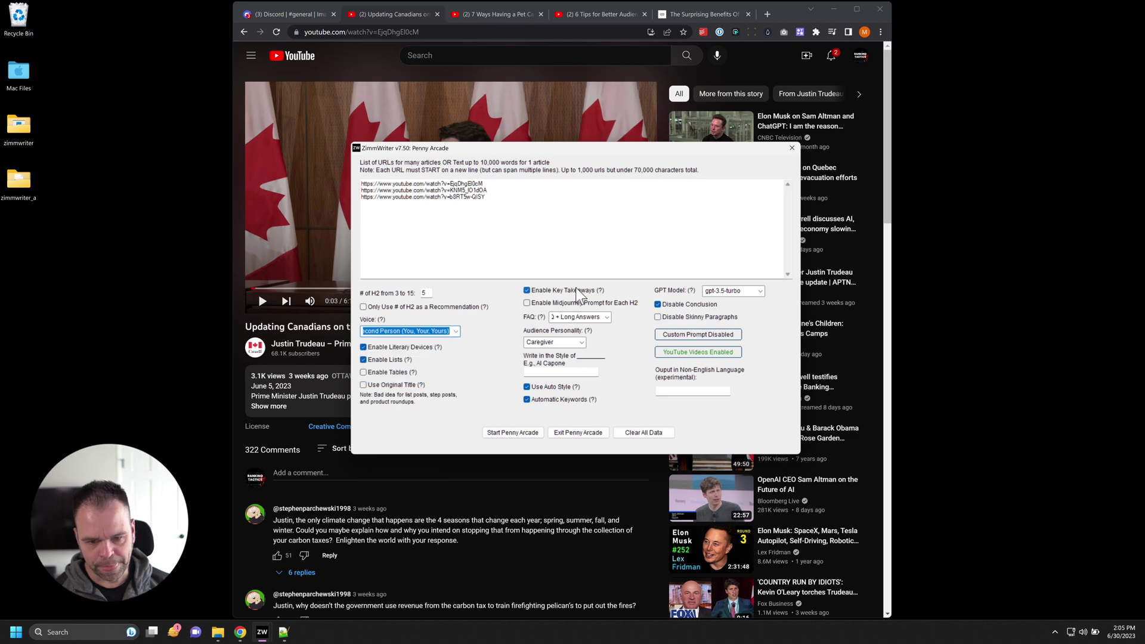
click(607, 318)
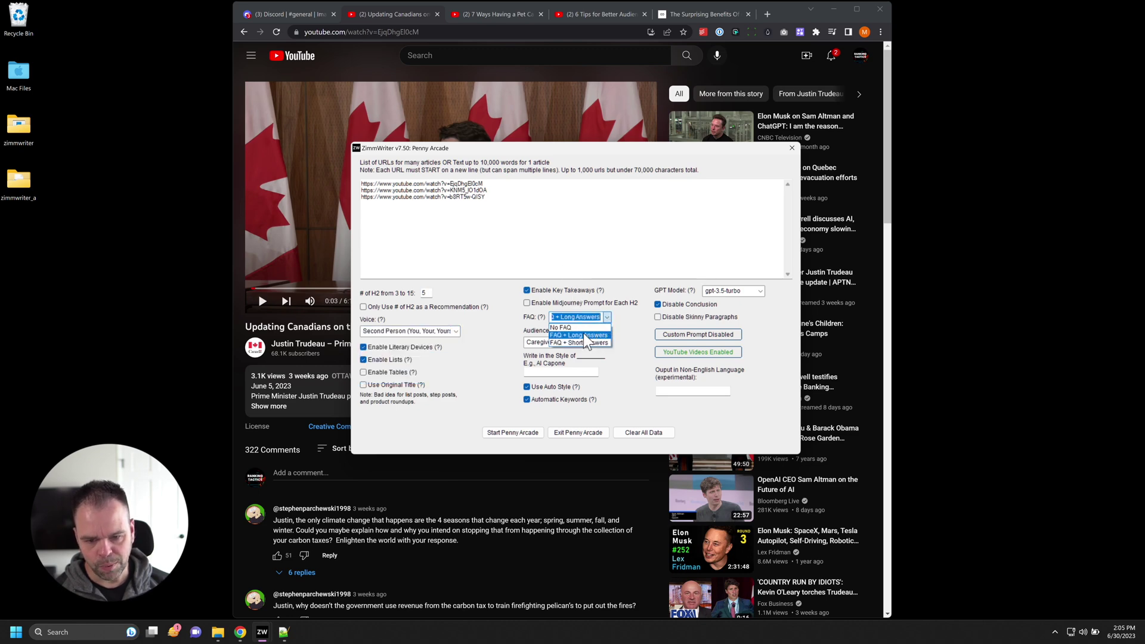
click(593, 337)
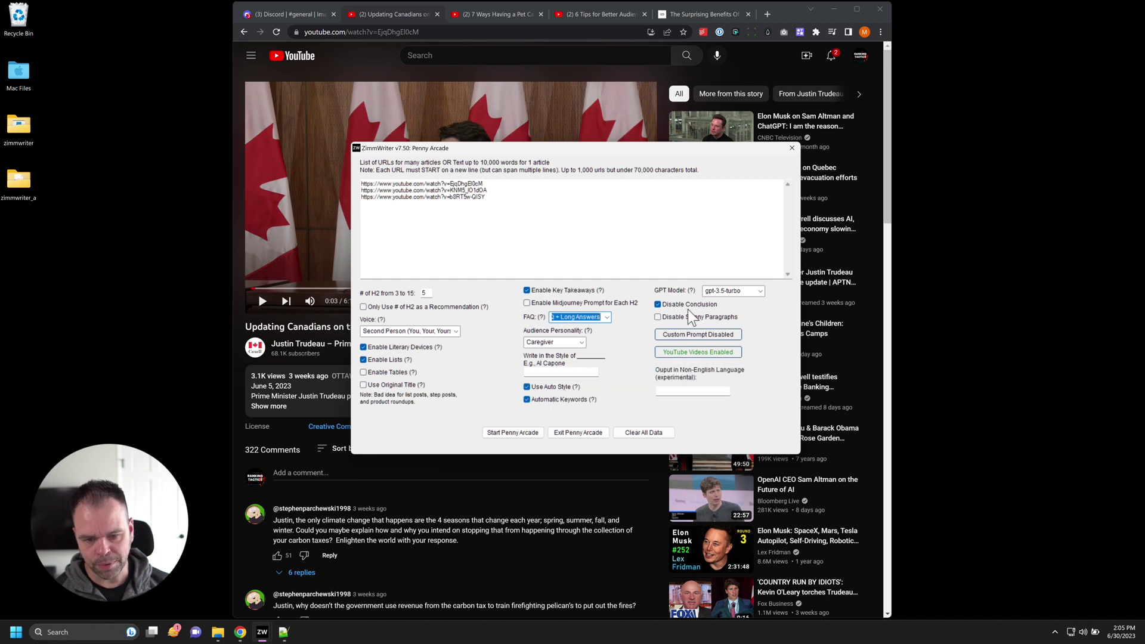
click(761, 291)
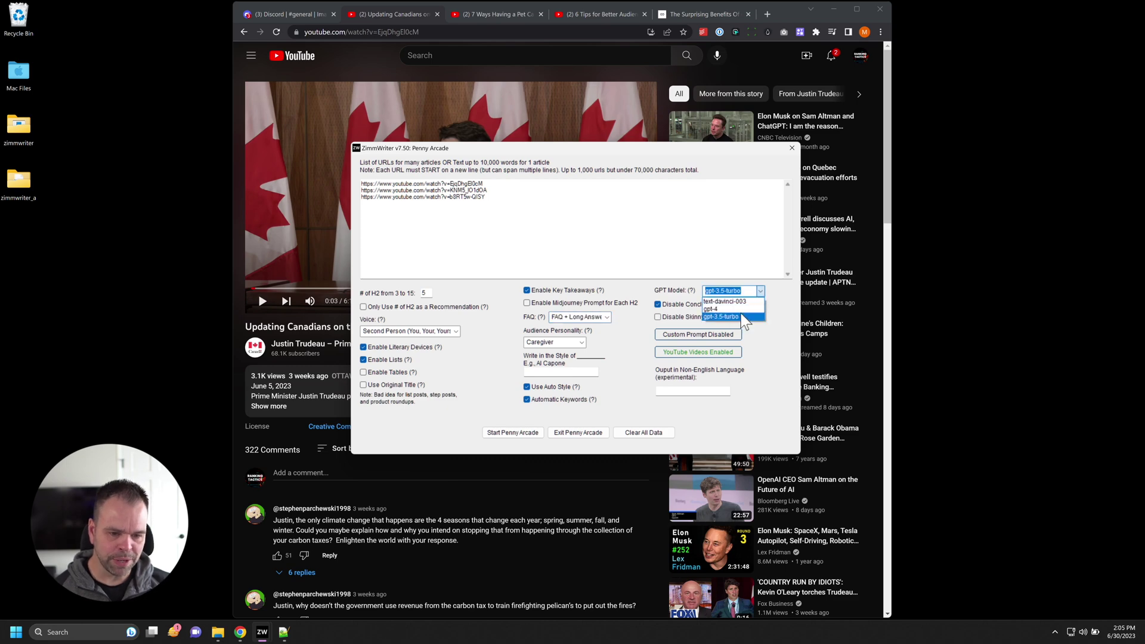
click(740, 317)
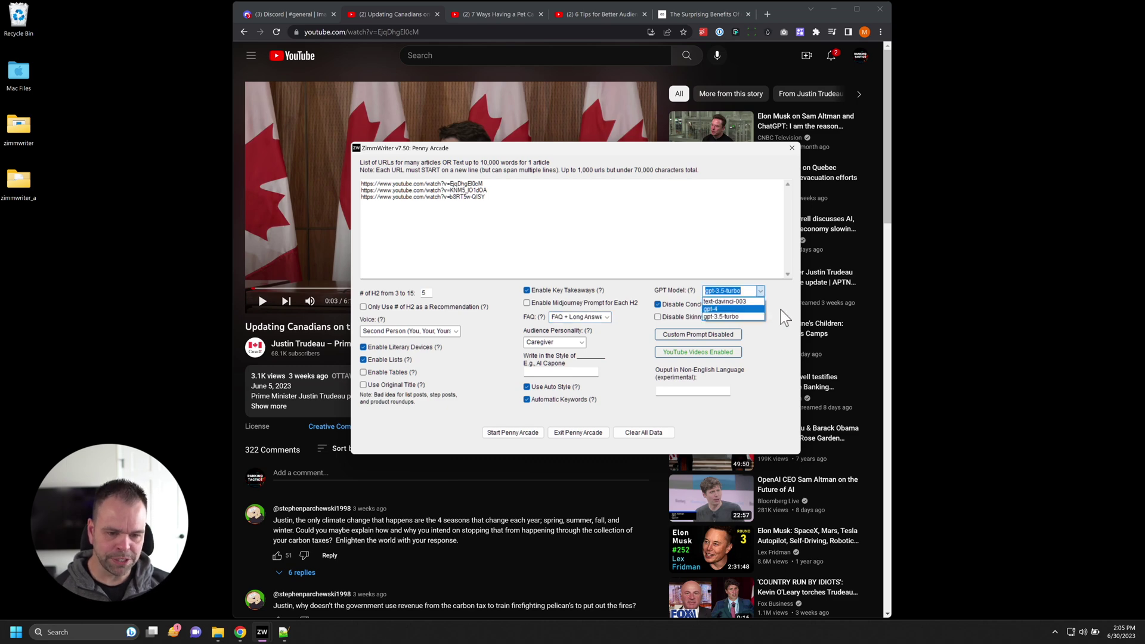
Step: Review the YouTube video embedding settings, then start and confirm the Penny Arcade run
click(691, 352)
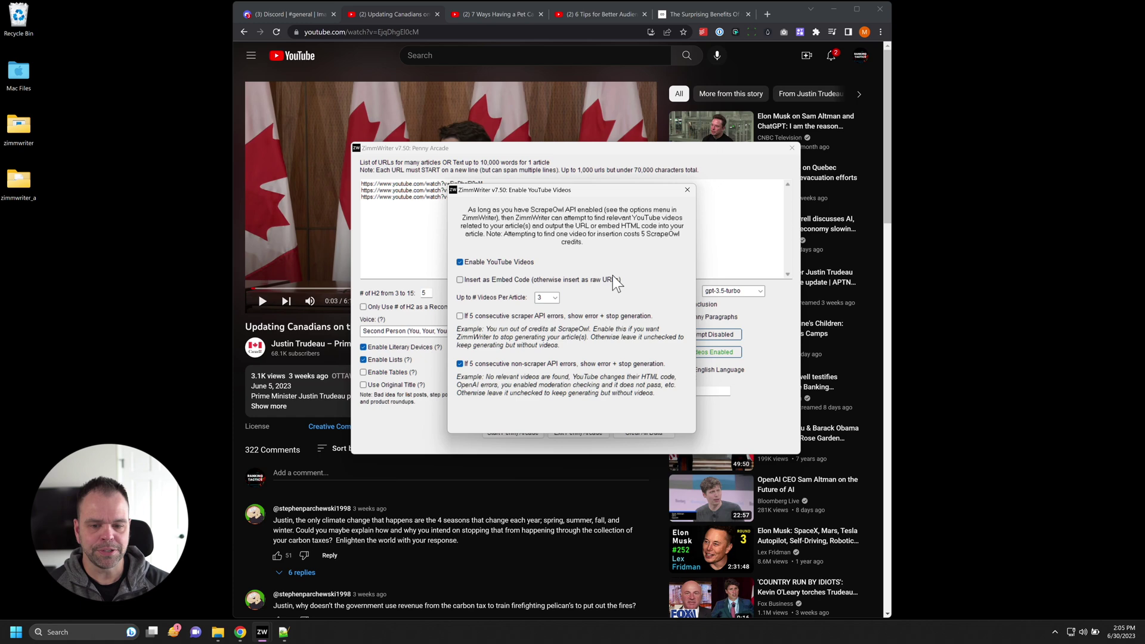
click(687, 190)
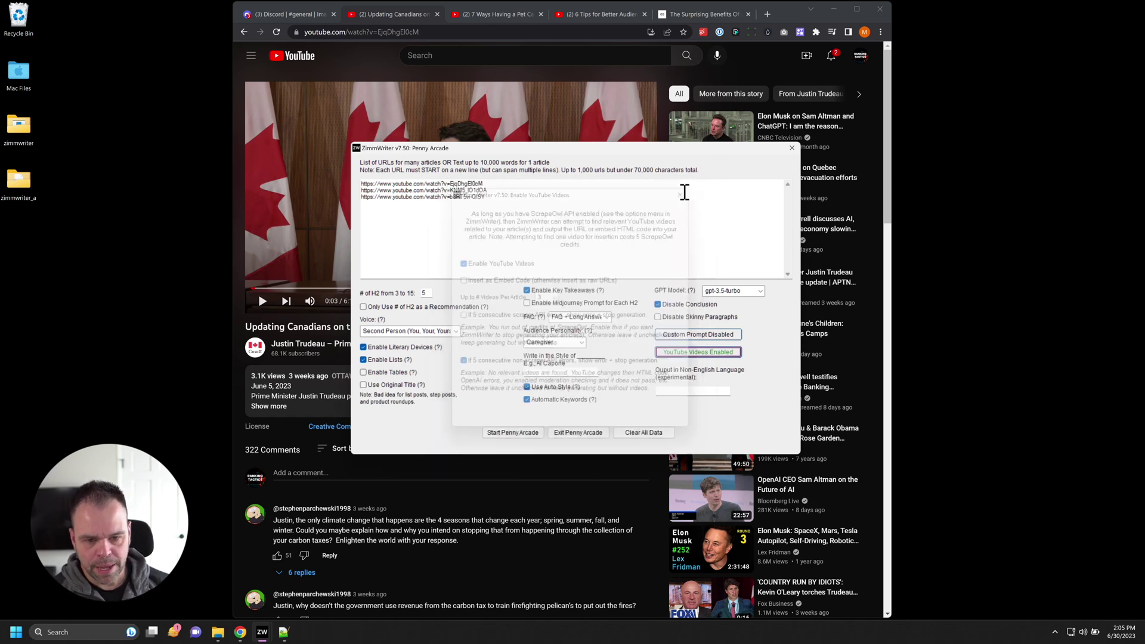
click(514, 432)
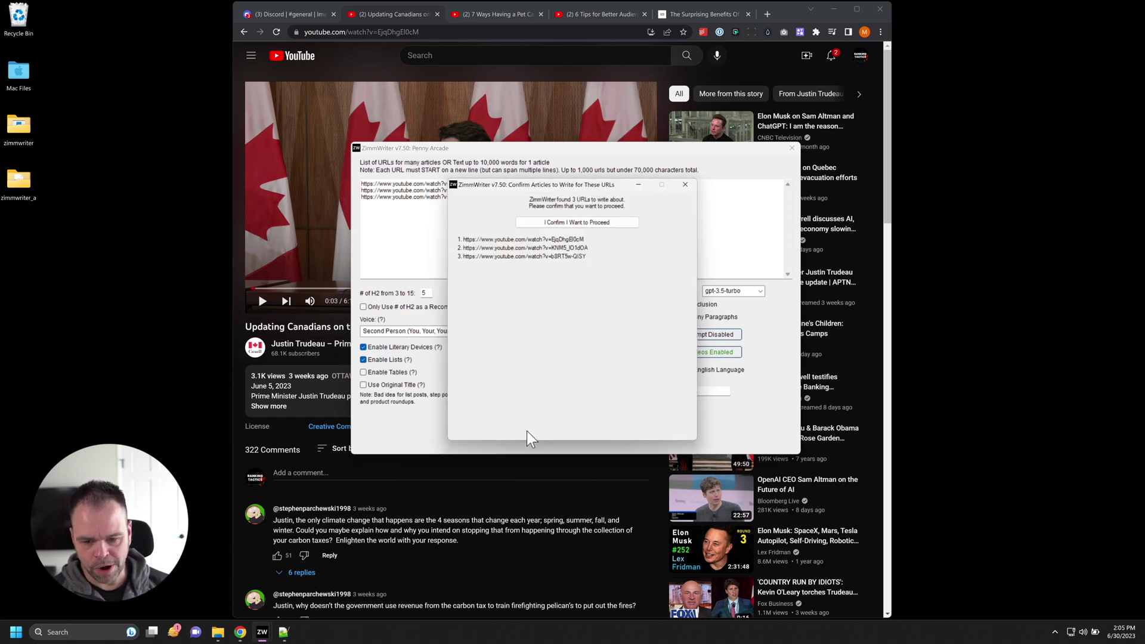
click(584, 219)
click(642, 393)
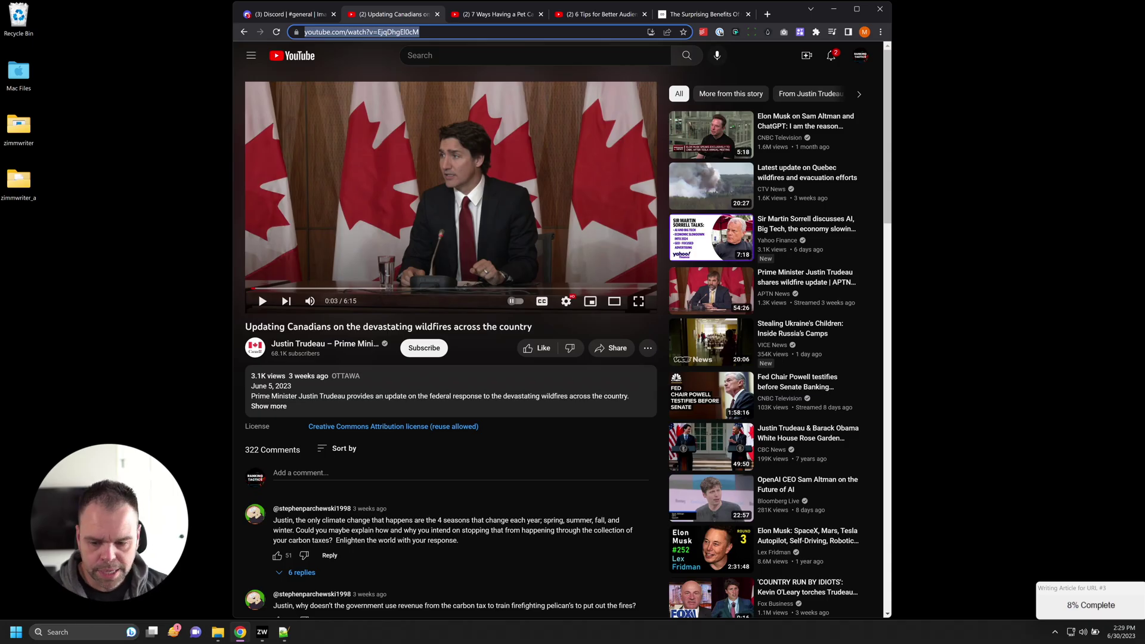
Step: Put the output folder on the right and the browser showing the cat article on the left
click(218, 633)
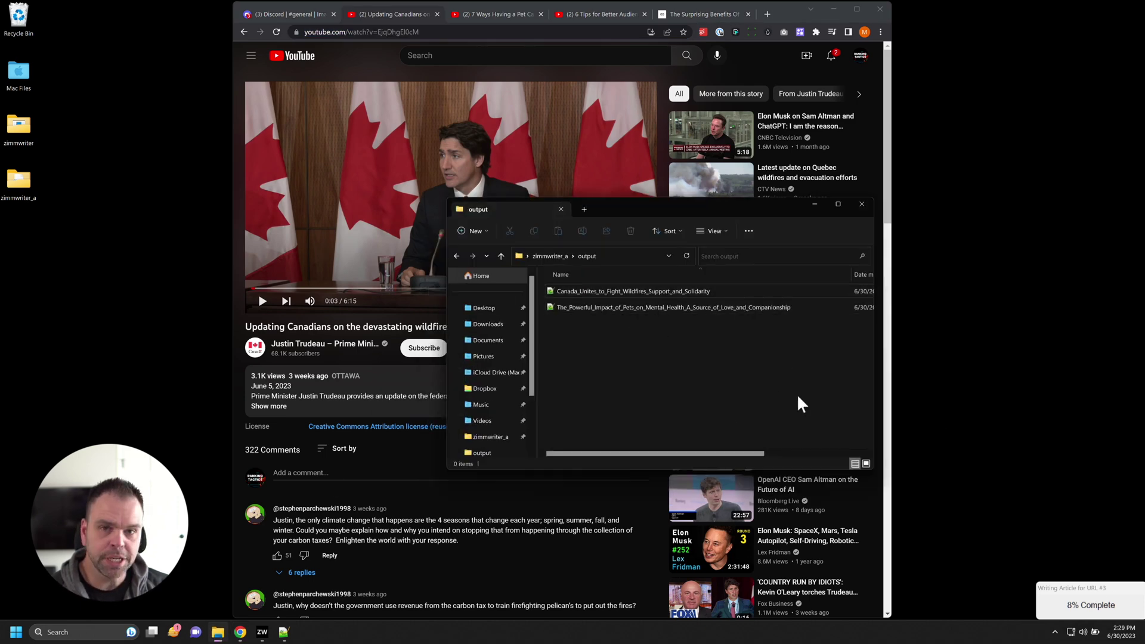
drag(649, 217, 887, 226)
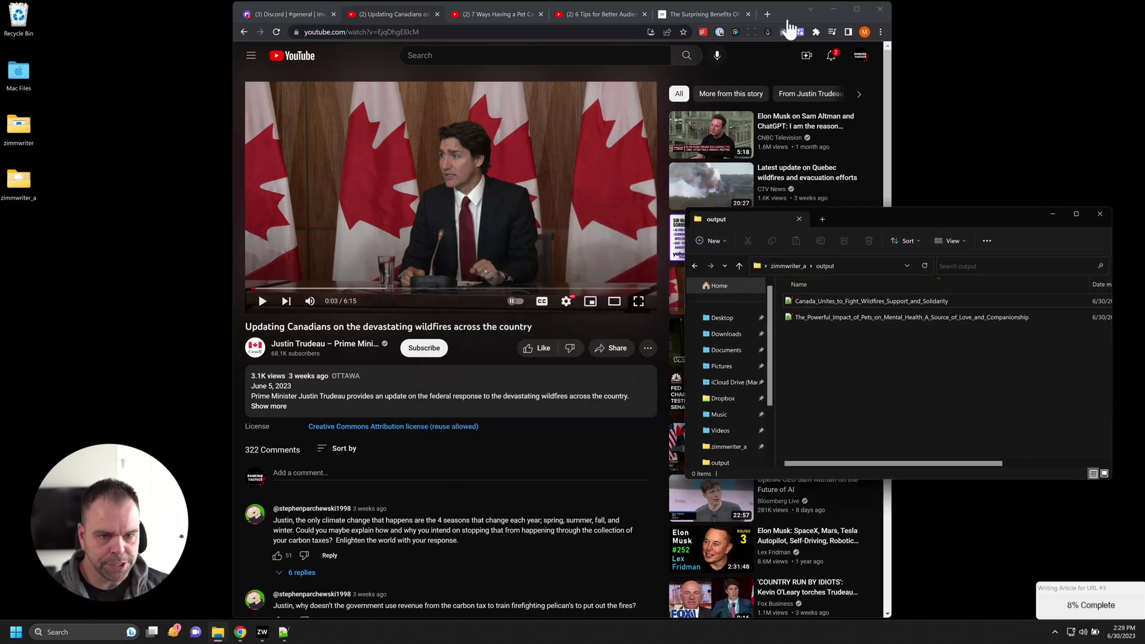
drag(786, 20, 578, 17)
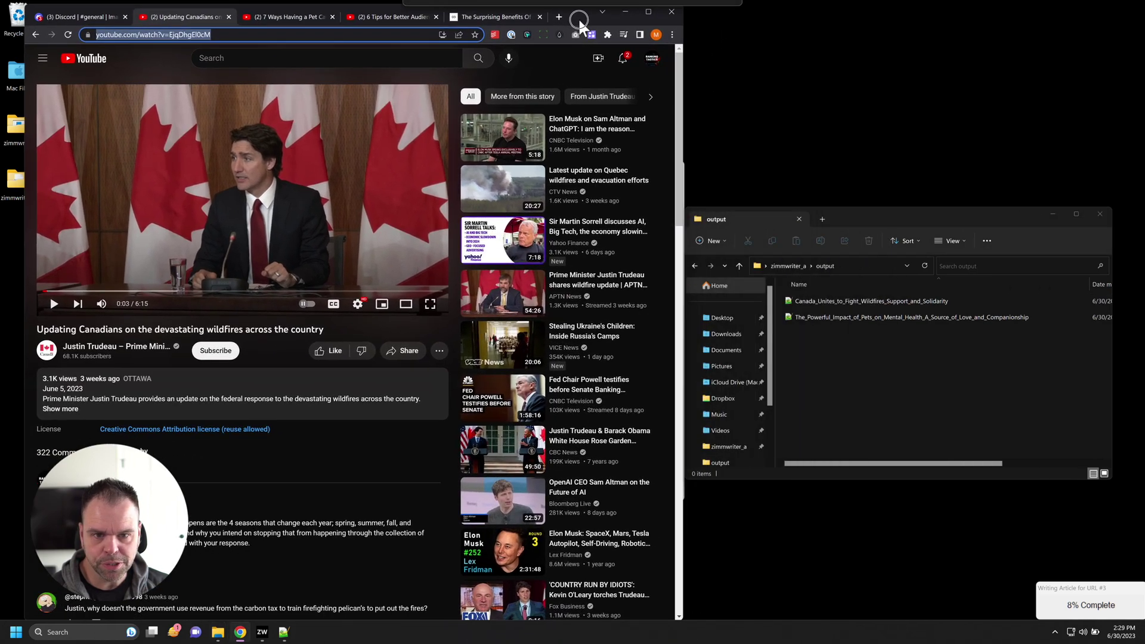
click(524, 18)
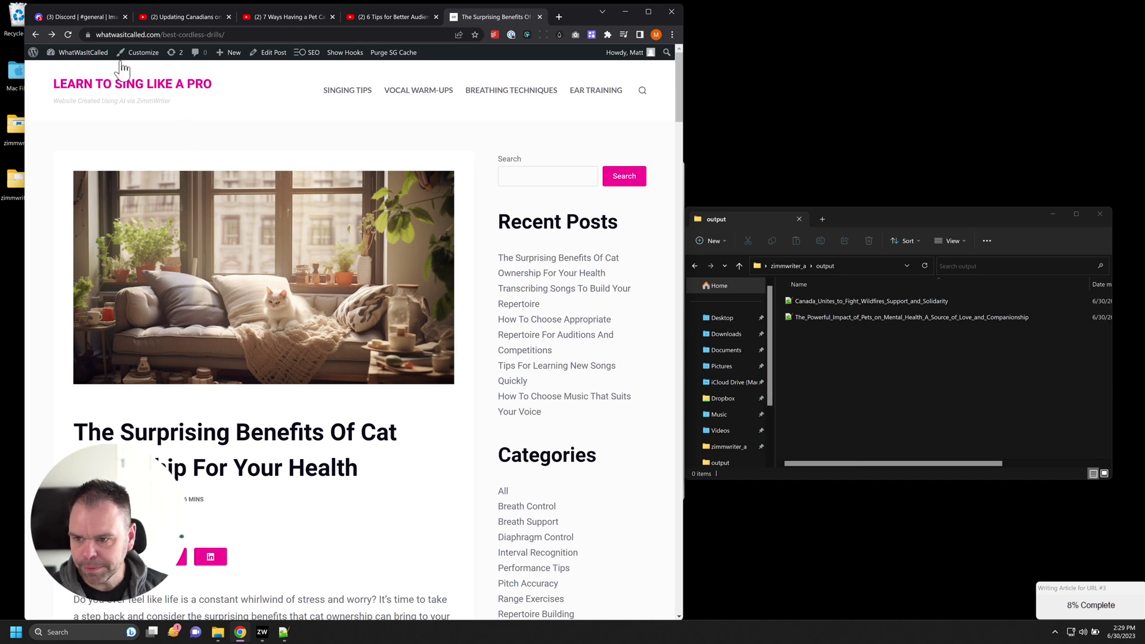
Step: Go to the WordPress Dashboard, choose Posts > Add New, and open the Canada_Unites article file
mouse_move(86, 60)
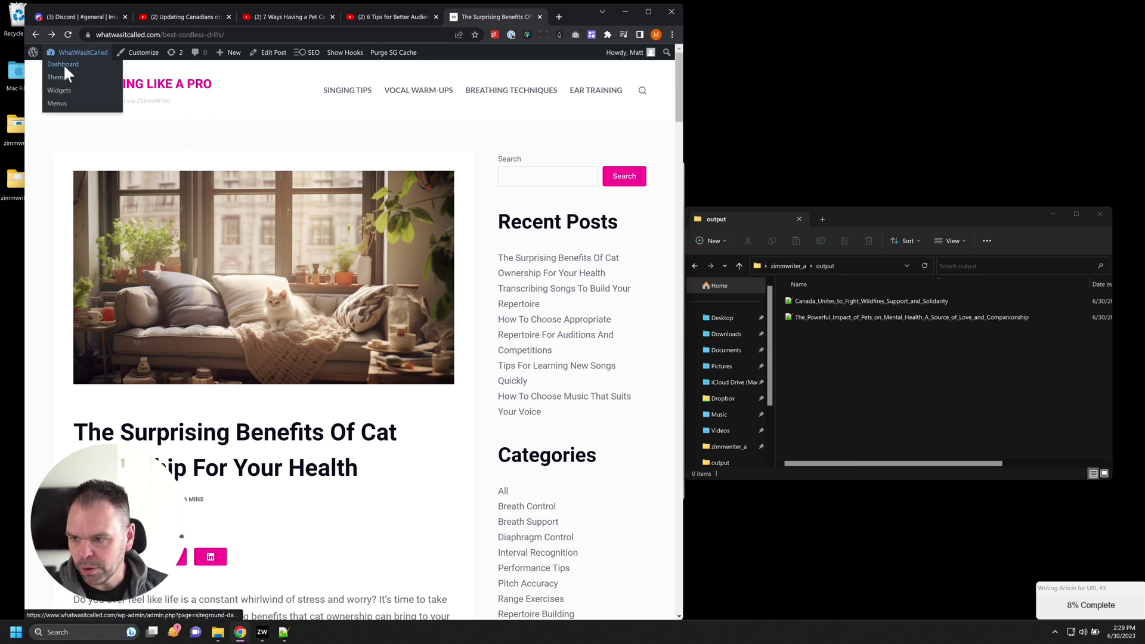
click(105, 109)
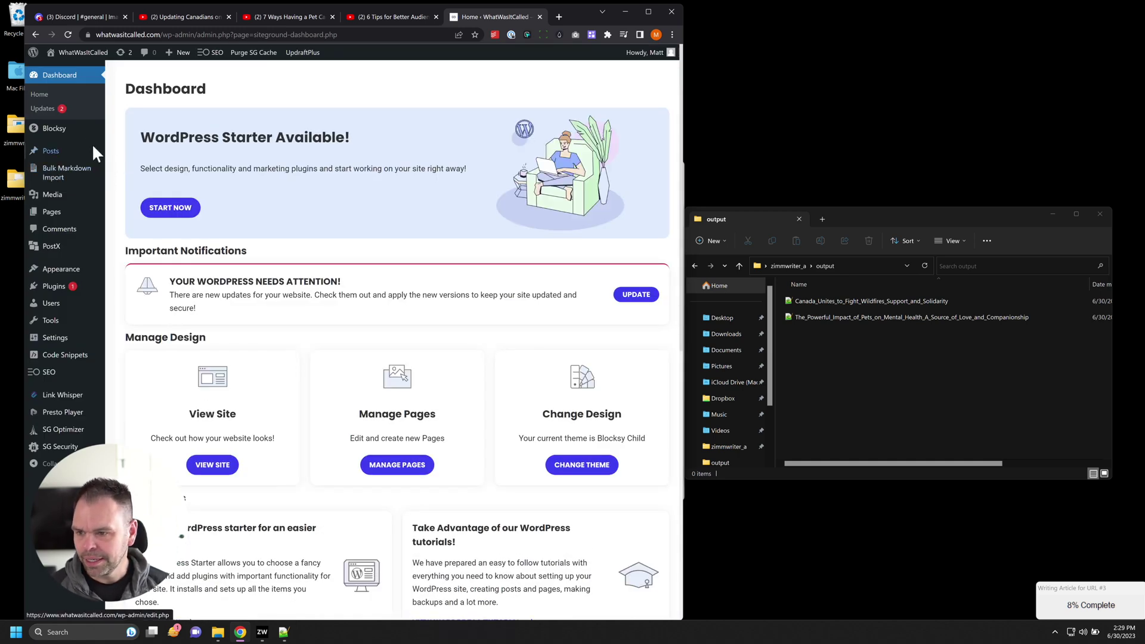
mouse_move(96, 152)
click(127, 167)
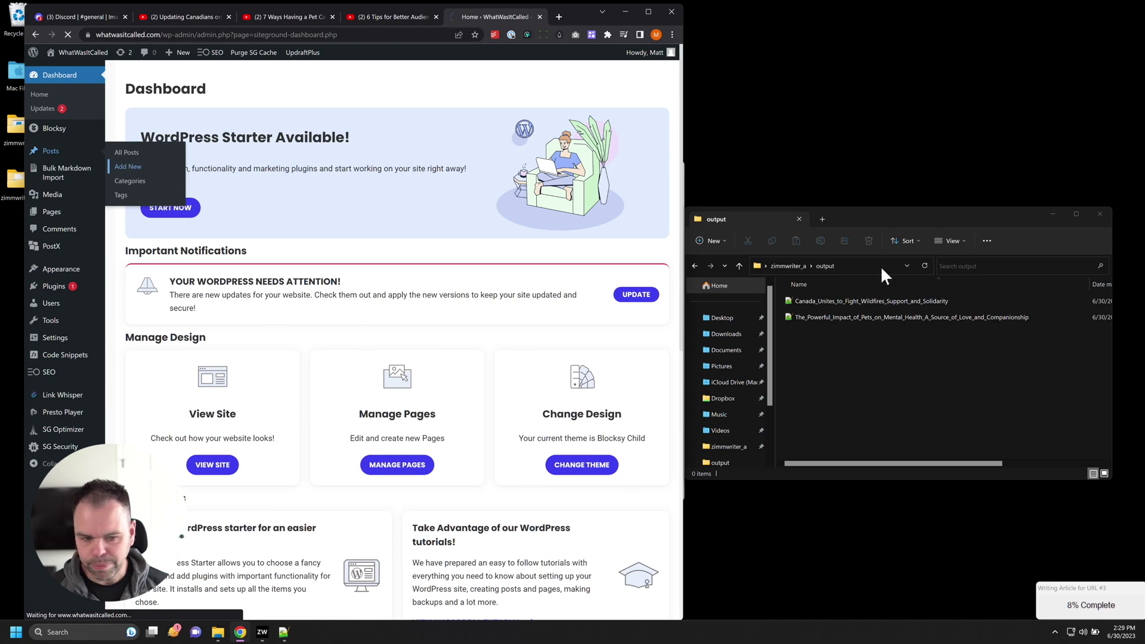
double_click(883, 302)
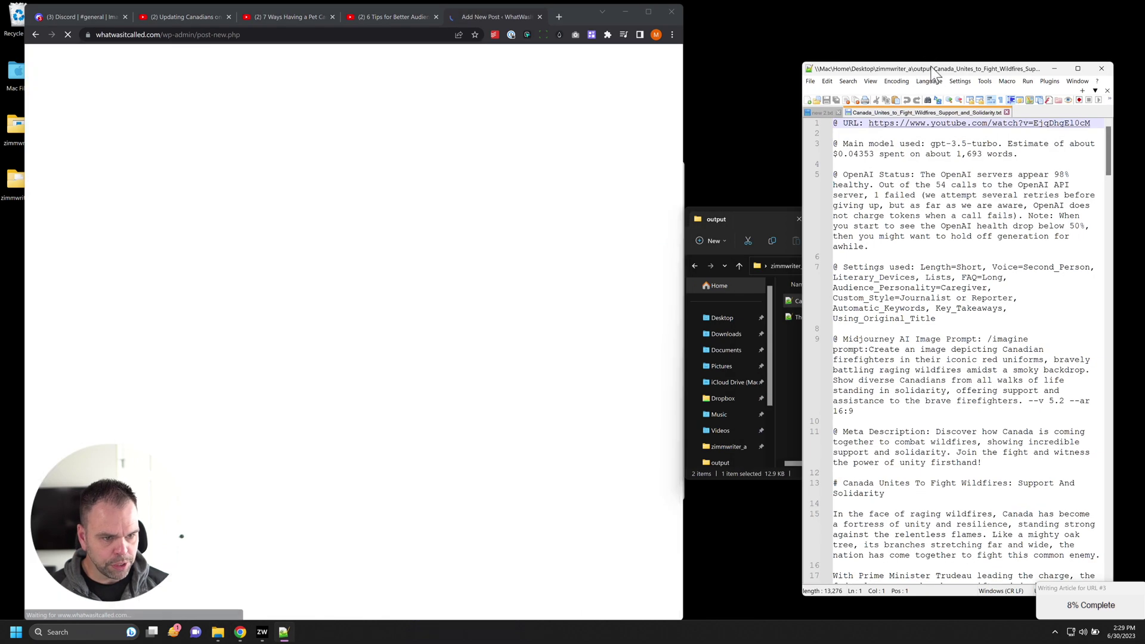
Step: Arrange and widen the Notepad++ article window and locate the title on line 13
drag(845, 84, 518, 46)
click(175, 14)
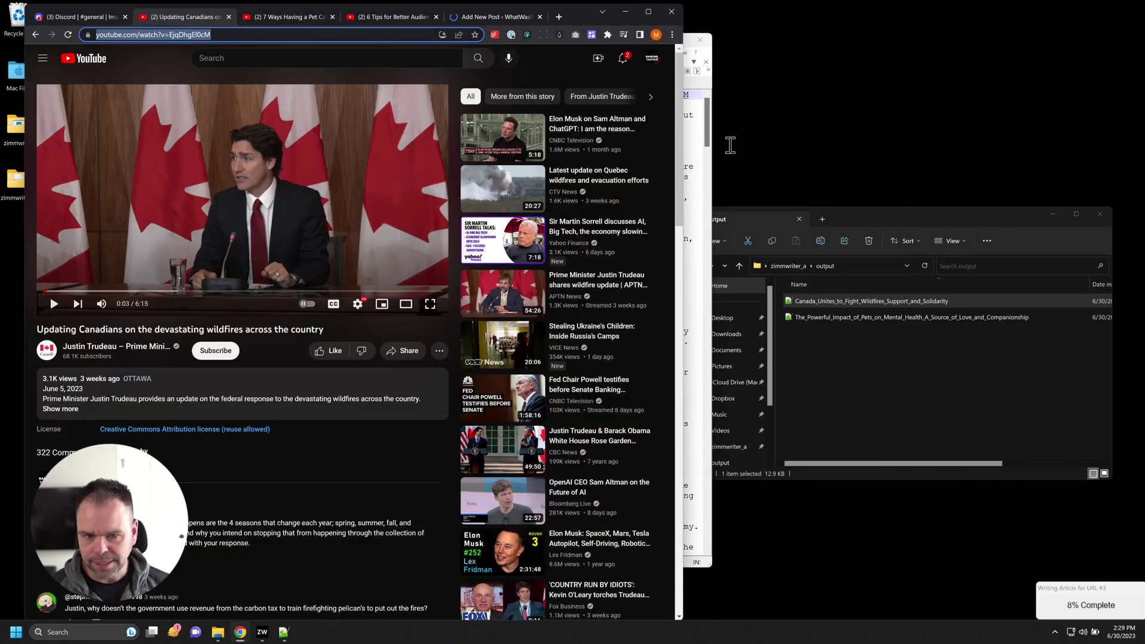
click(715, 121)
mouse_move(714, 122)
mouse_down()
mouse_move(737, 122)
mouse_move(726, 122)
mouse_up()
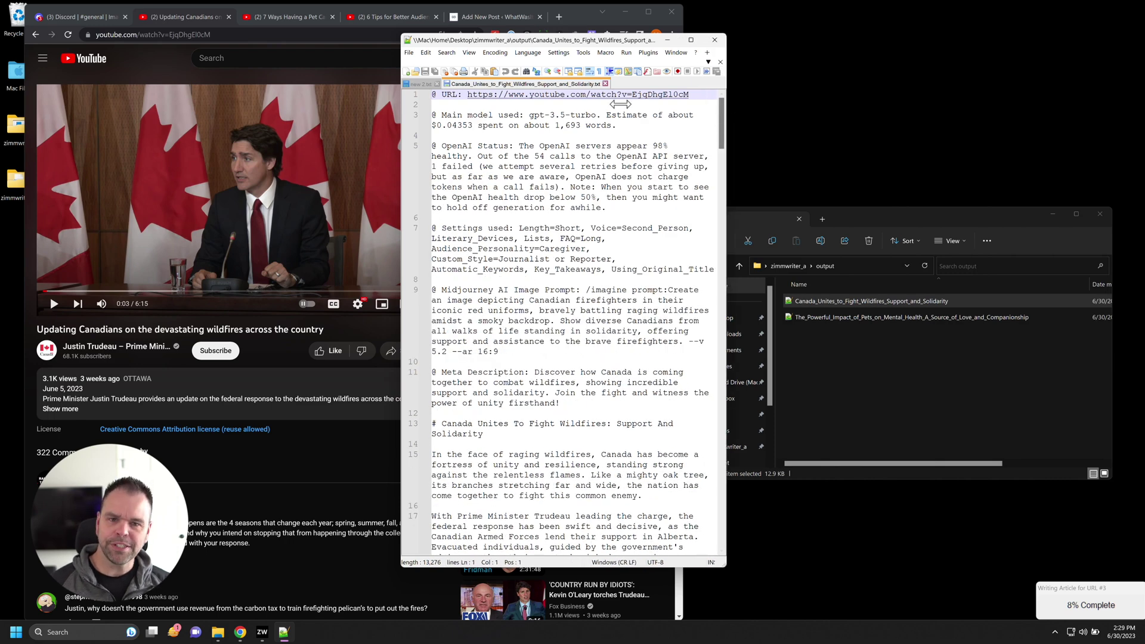
drag(607, 40, 668, 50)
scroll(637, 220, down, 5)
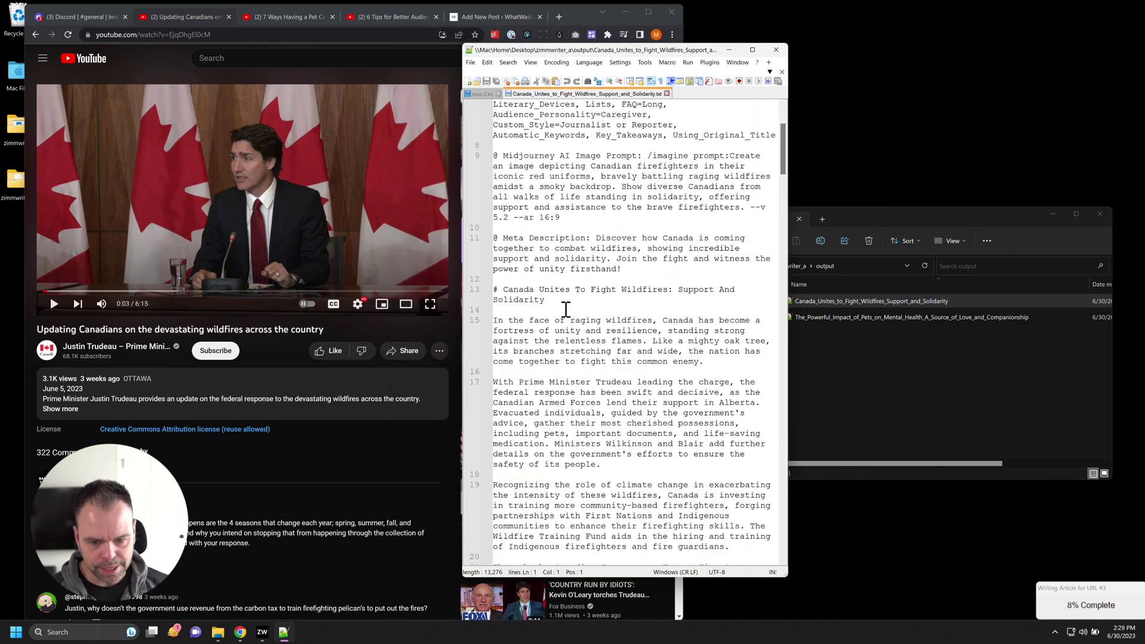
drag(503, 289, 546, 300)
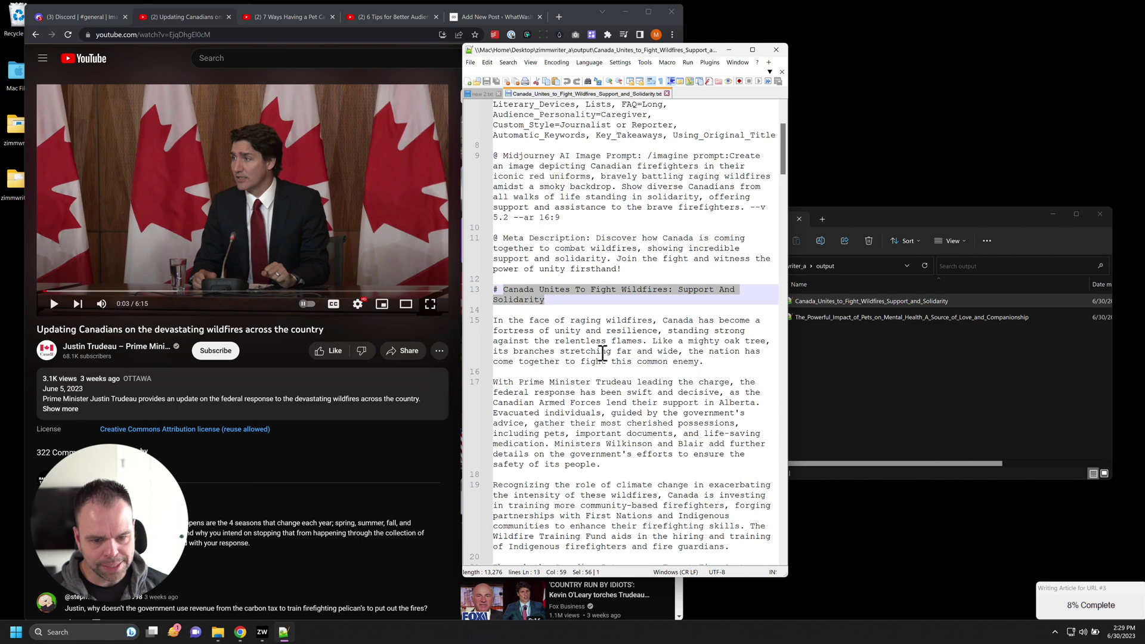
drag(788, 230, 855, 238)
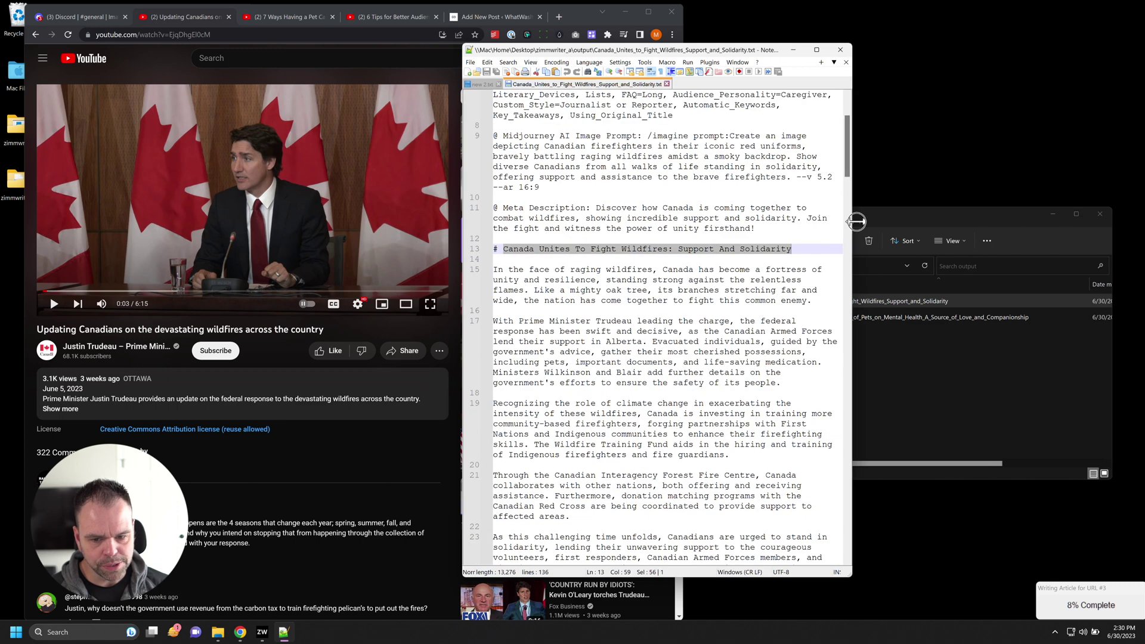
scroll(777, 340, down, 2)
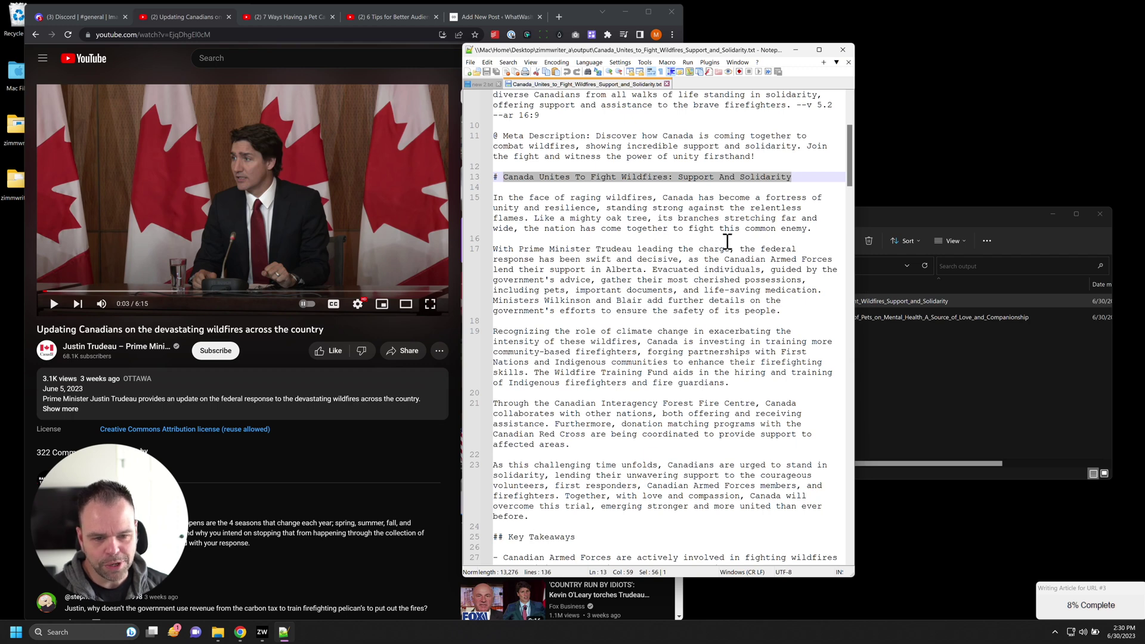
Step: Review the opening, federal-response paragraph and key takeaways, then select the line 9 Midjourney prompt
drag(736, 208, 820, 228)
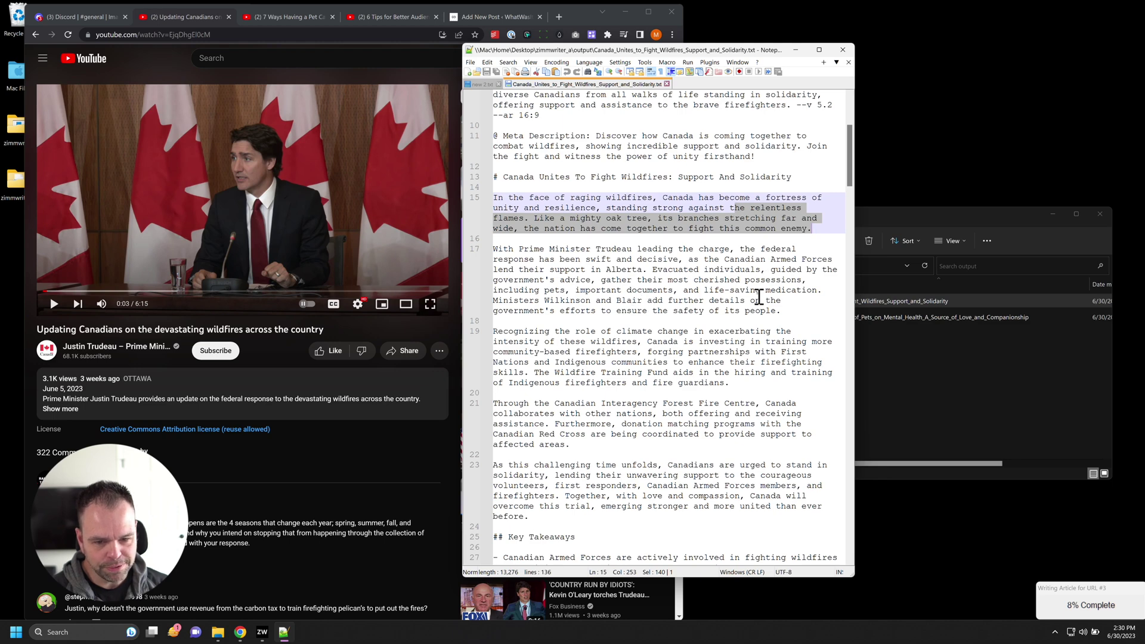
drag(525, 270, 782, 310)
scroll(767, 382, down, 12)
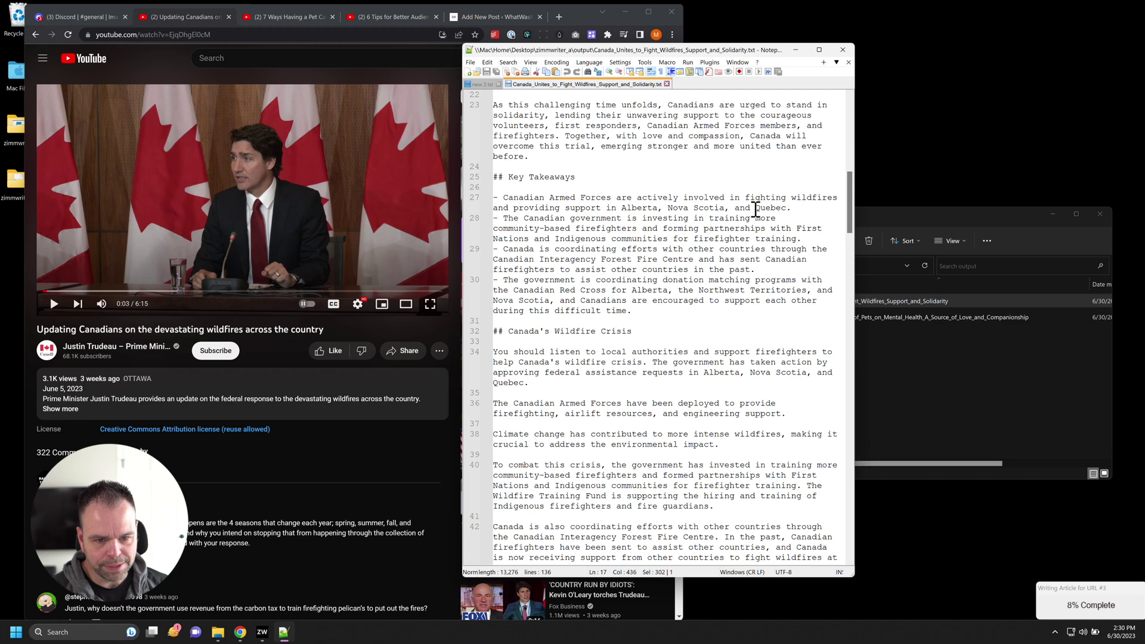
drag(816, 205, 503, 197)
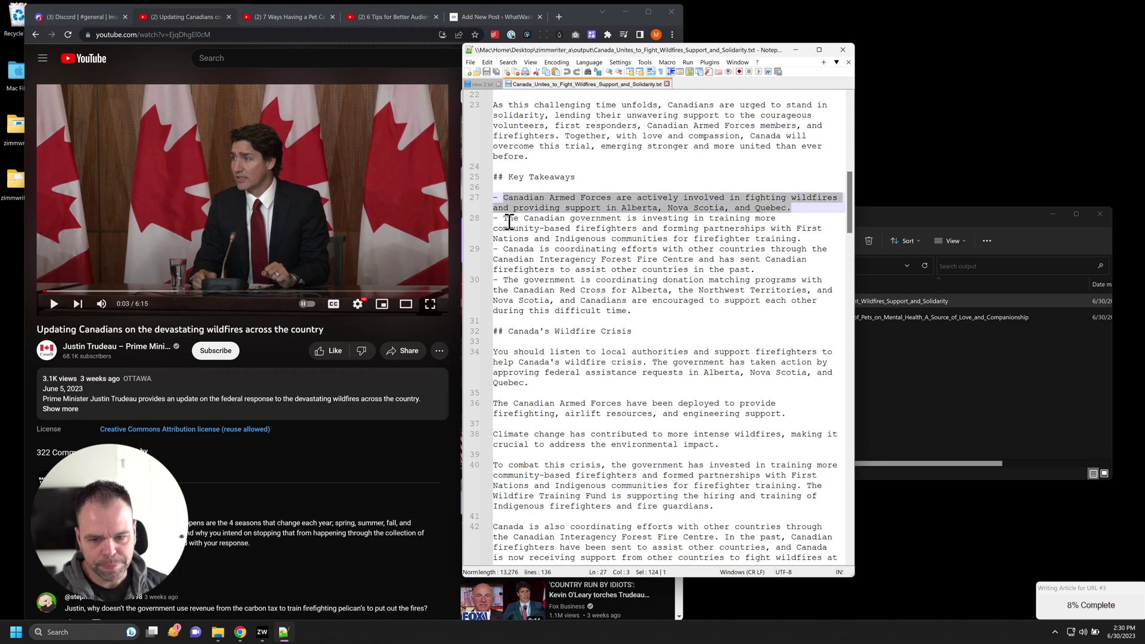
drag(567, 221, 810, 240)
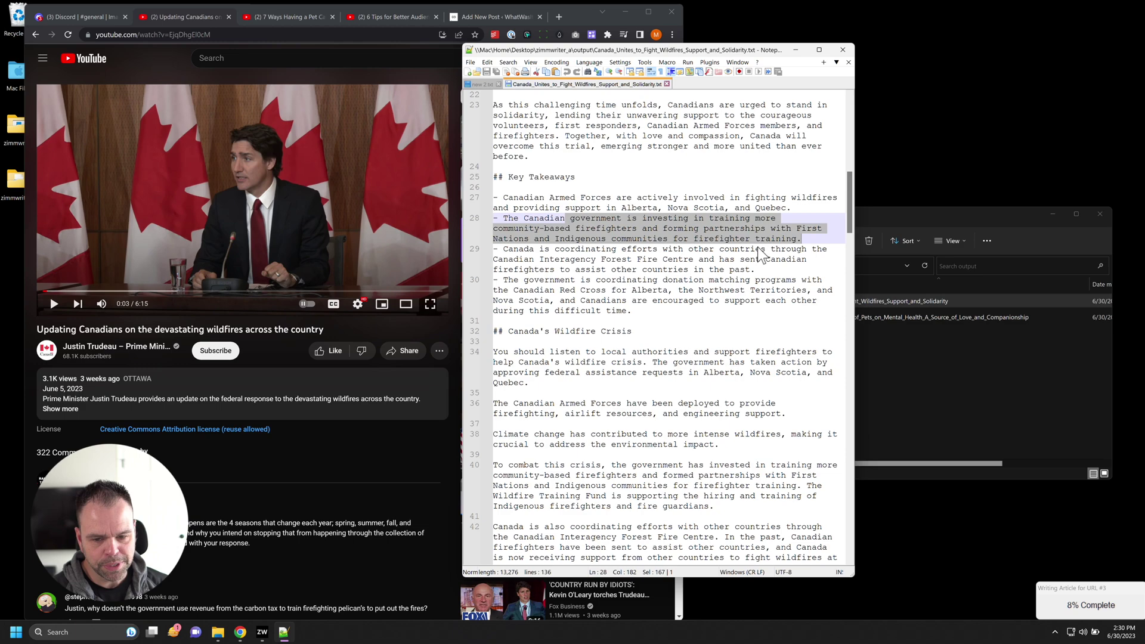
scroll(725, 288, up, 15)
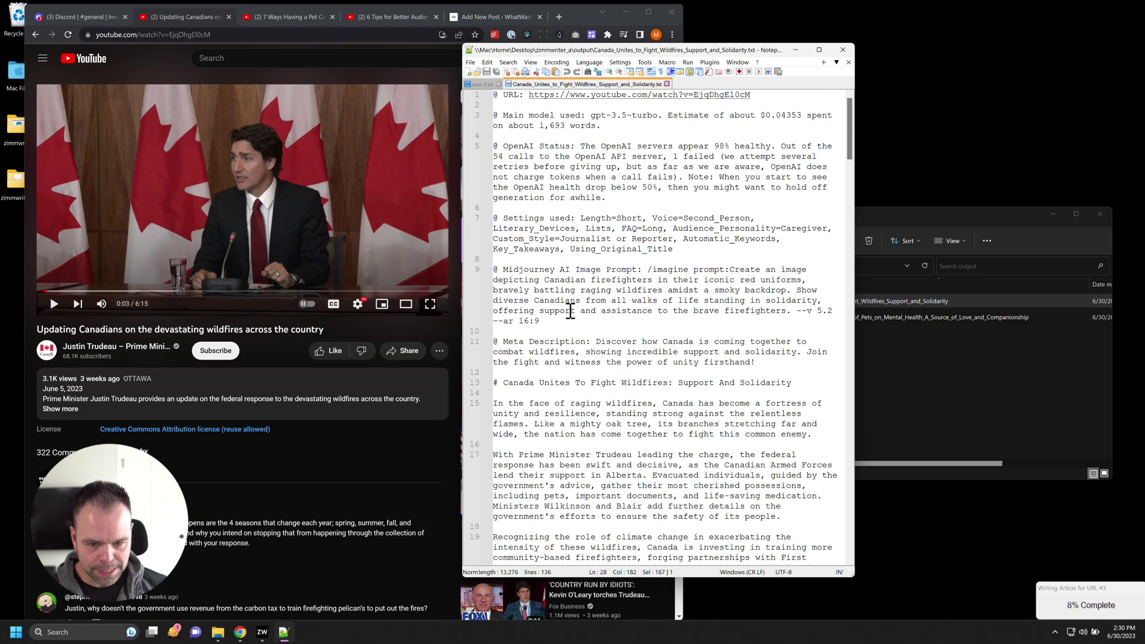
drag(542, 321, 650, 268)
key(ctrl+c)
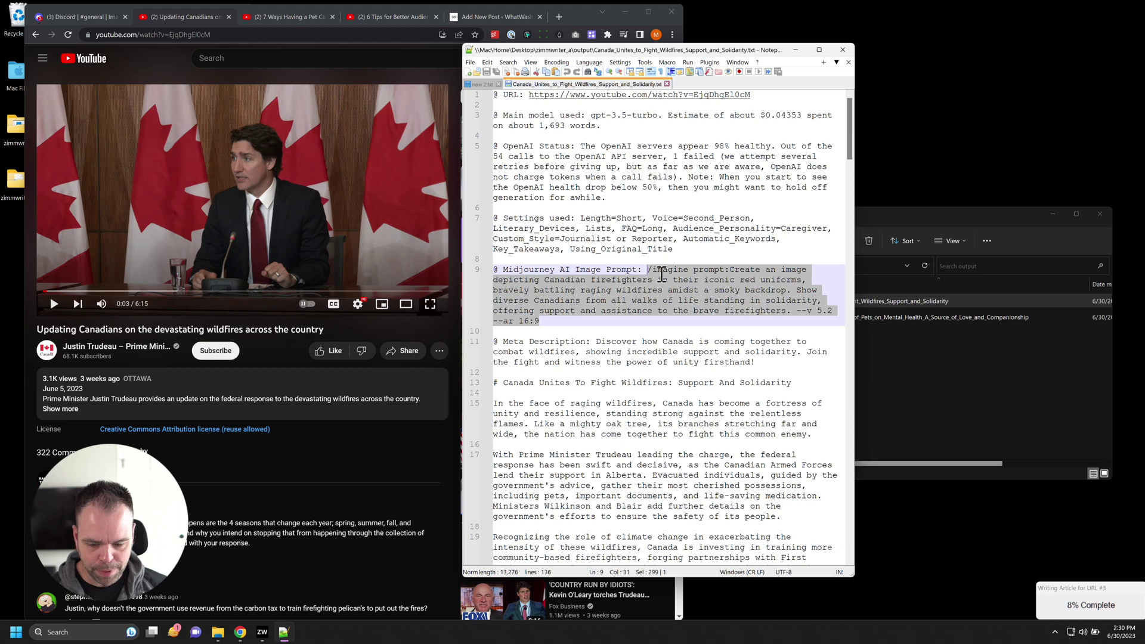
Step: Submit the copied firefighter image prompt to Midjourney twice, then return to the Add New Post page
click(80, 18)
key(ctrl+v)
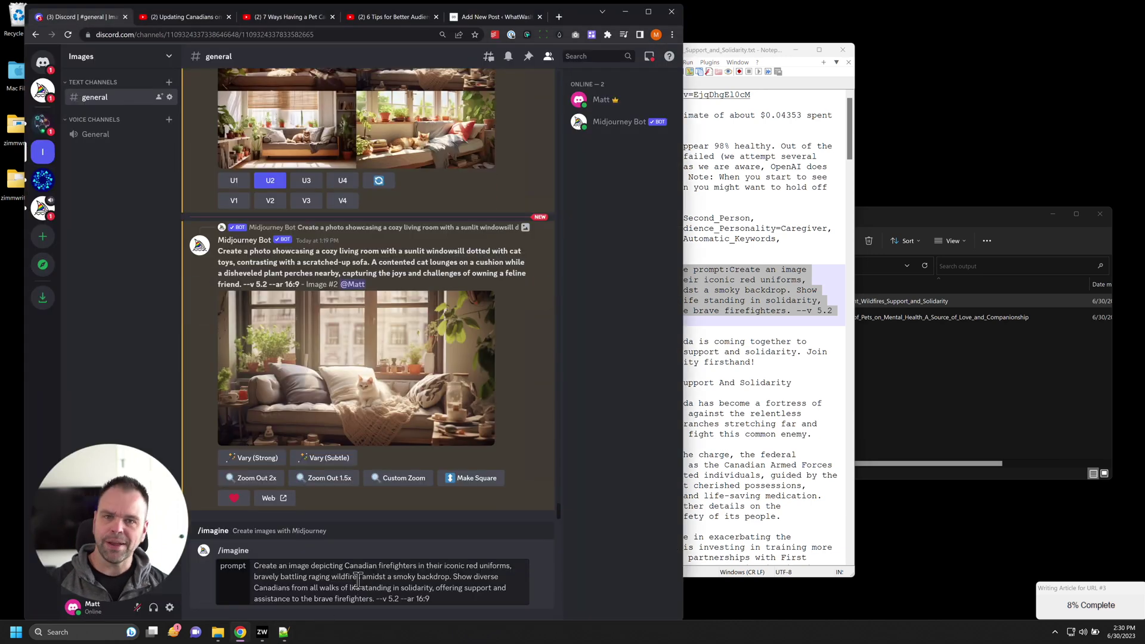
key(Return)
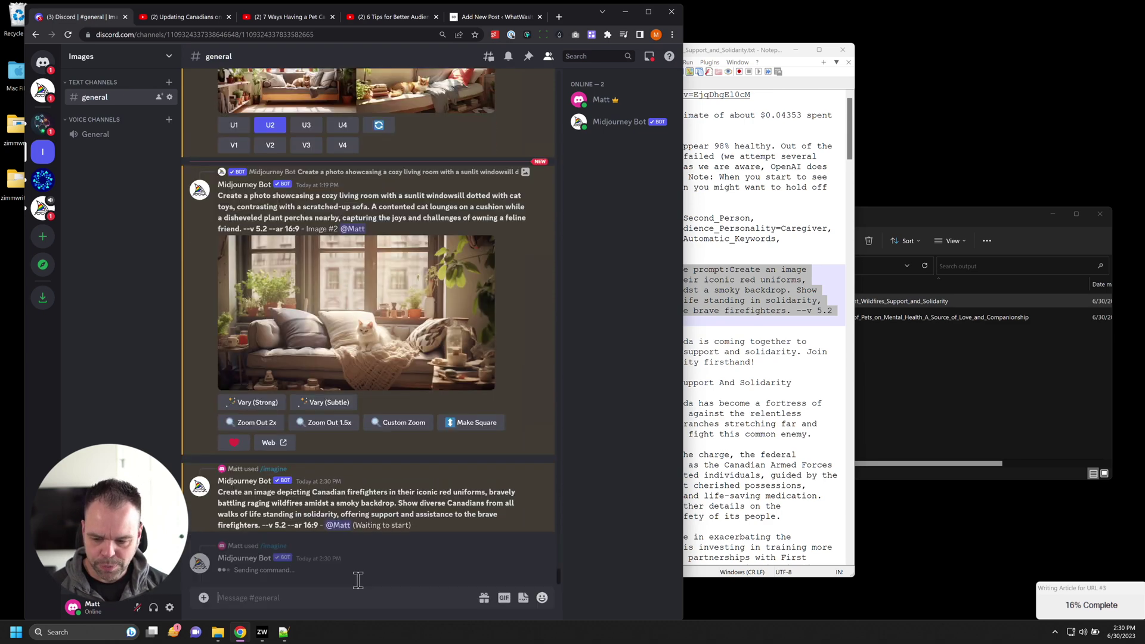
key(ctrl+v)
key(Return)
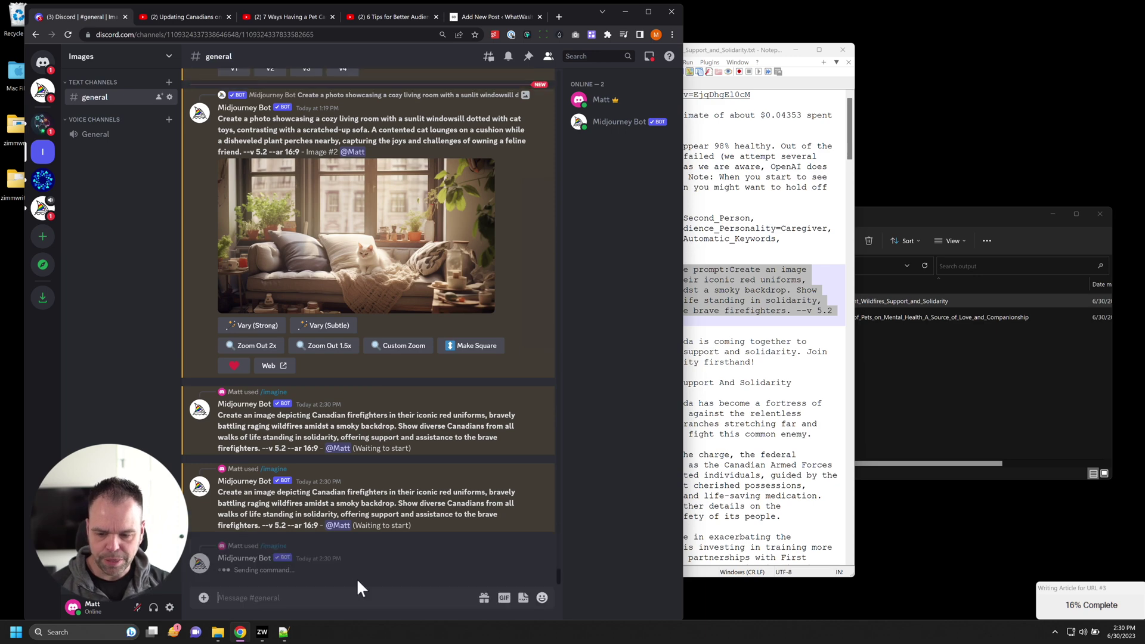
click(804, 251)
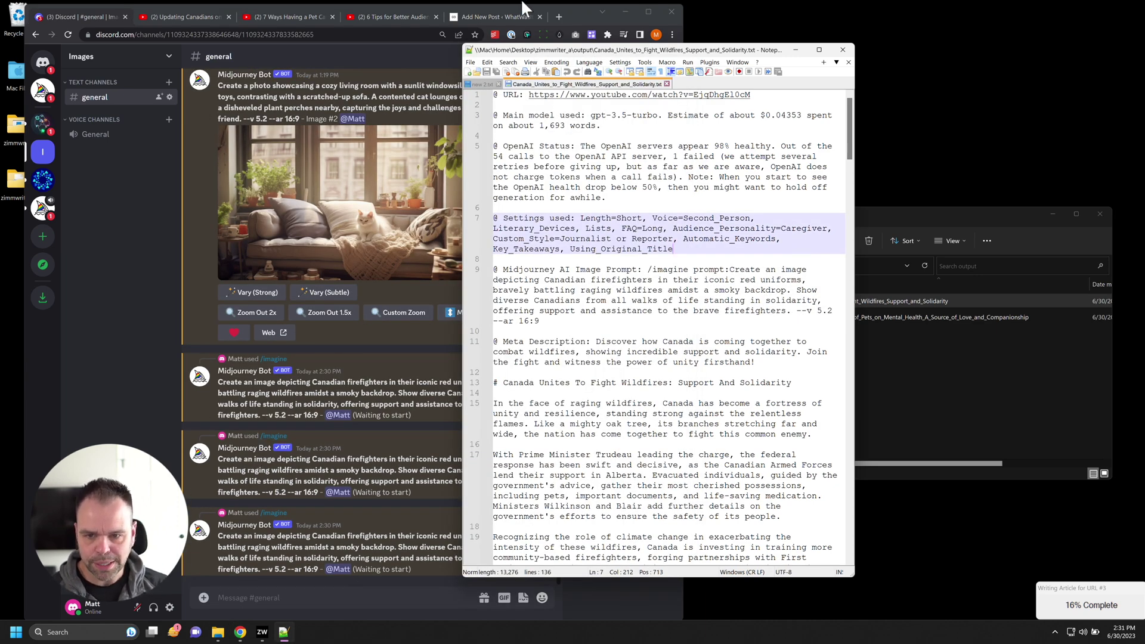
click(507, 18)
Step: Paste 'Canada Unites To Fight Wildfires: Support And Solidarity' as the post title
click(725, 141)
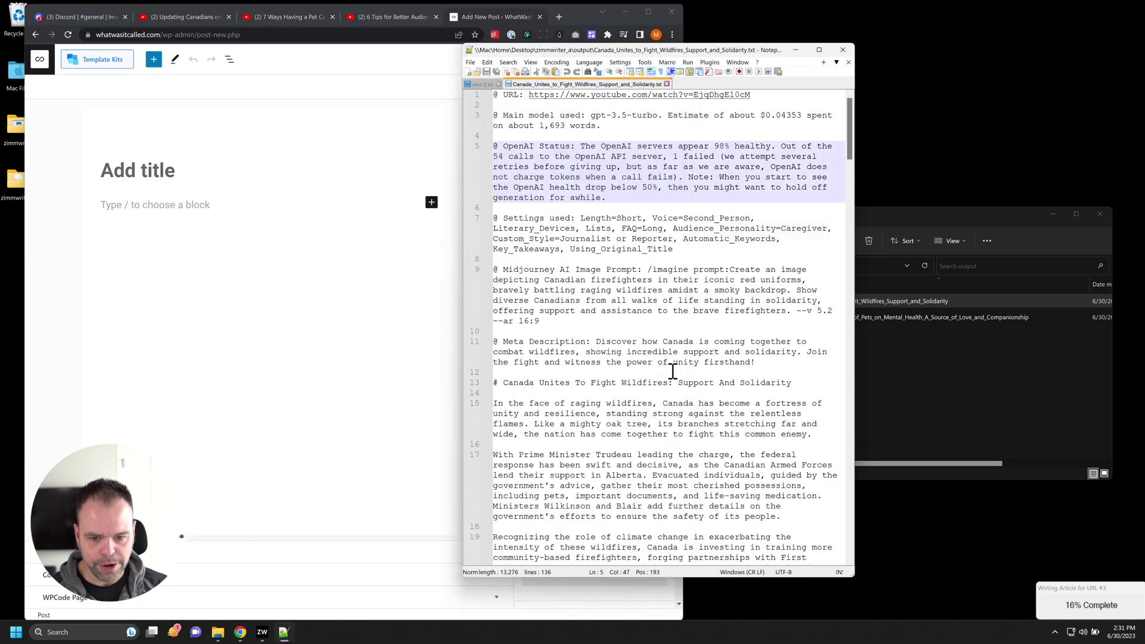
drag(803, 382, 503, 383)
key(ctrl+c)
click(179, 170)
key(ctrl+v)
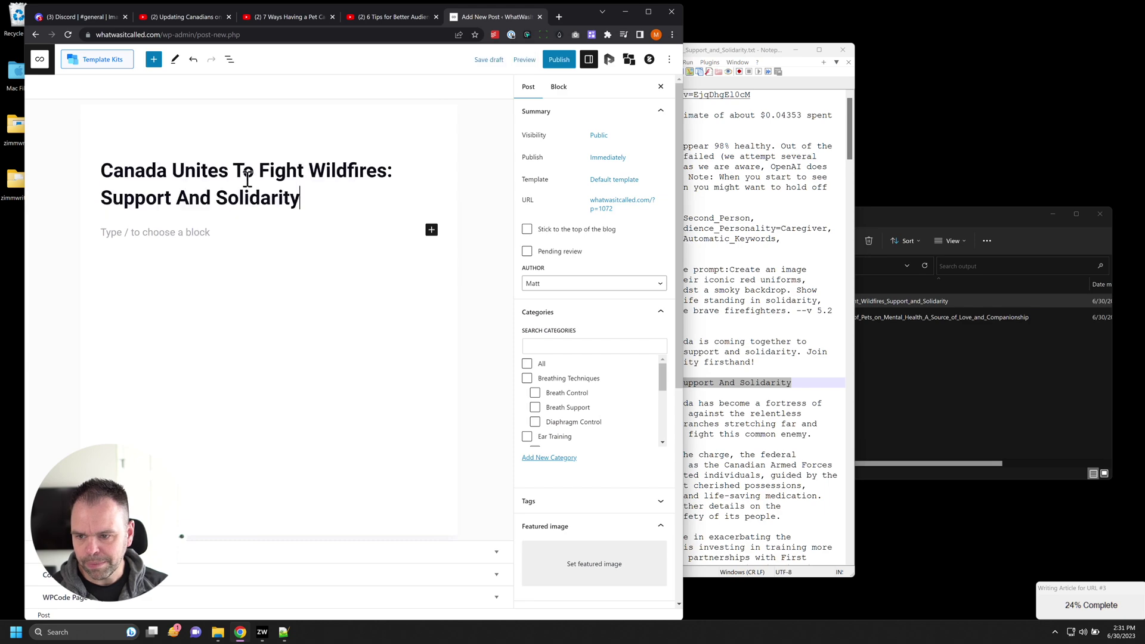
Step: Copy article lines 15–134 from Notepad++ and paste them into the post body
click(761, 345)
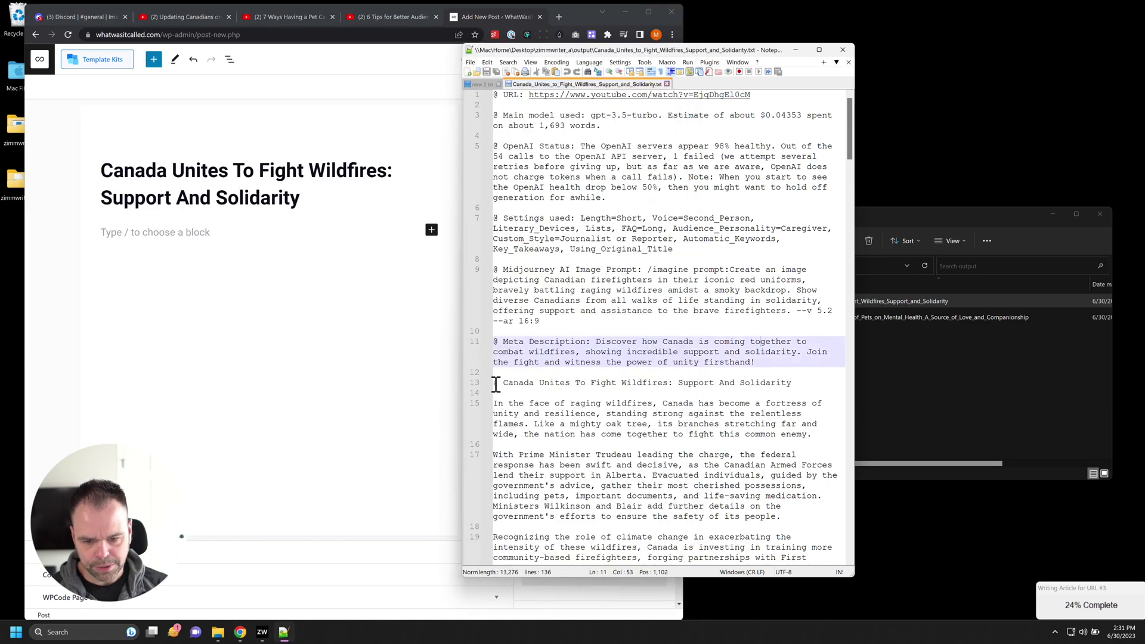
drag(494, 403, 501, 422)
scroll(507, 382, down, 5)
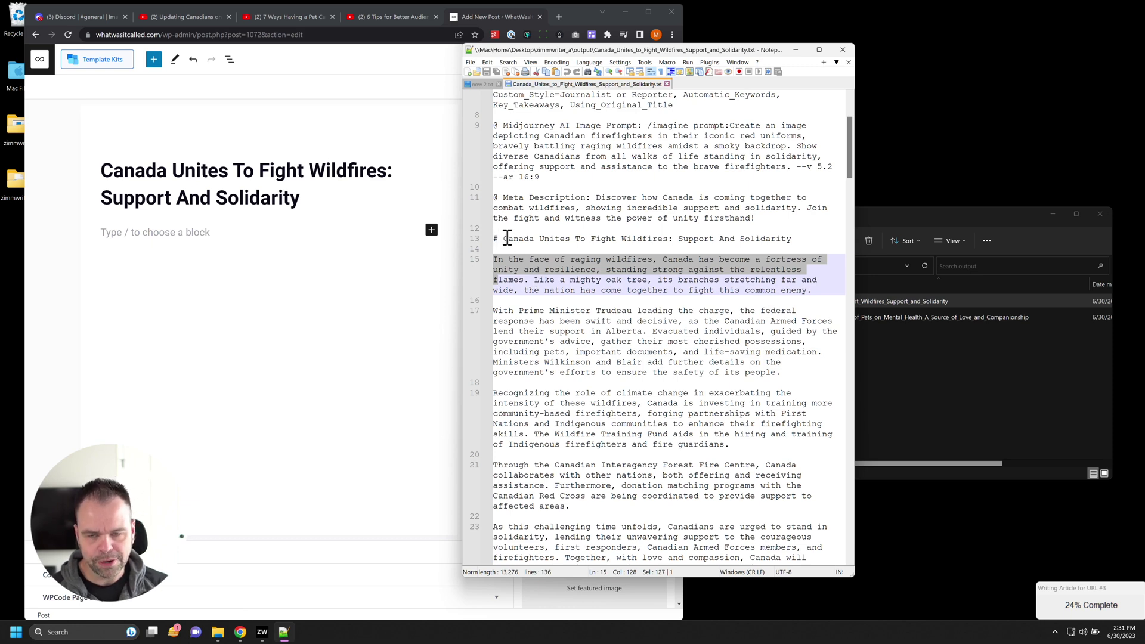
click(502, 260)
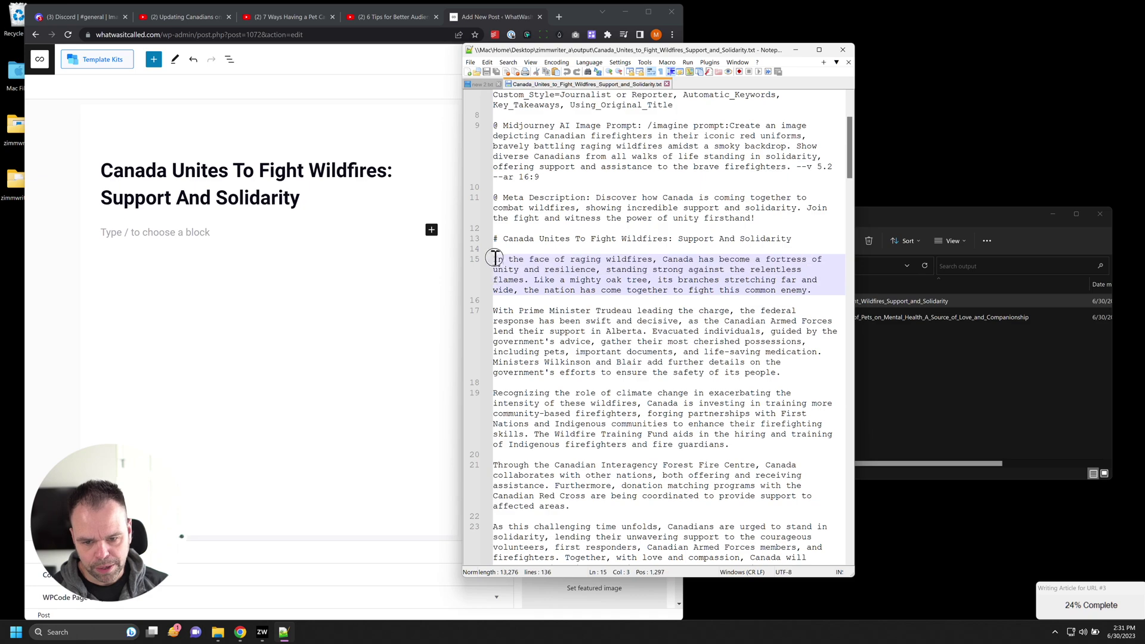
shift+click(781, 373)
scroll(674, 466, down, 20)
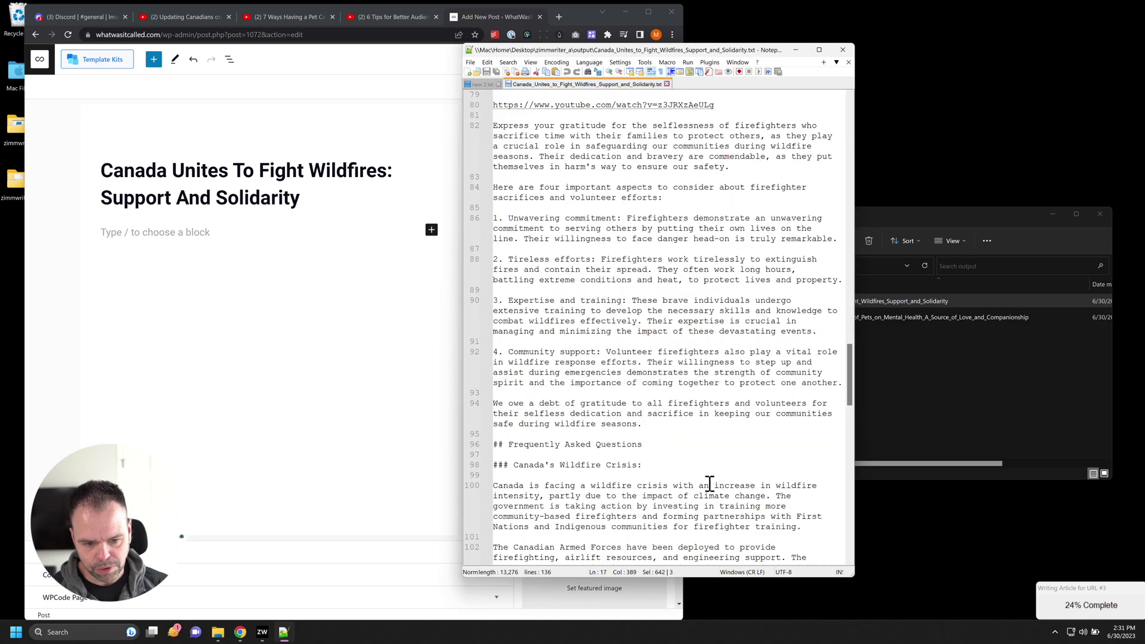
scroll(710, 485, down, 16)
shift+click(776, 239)
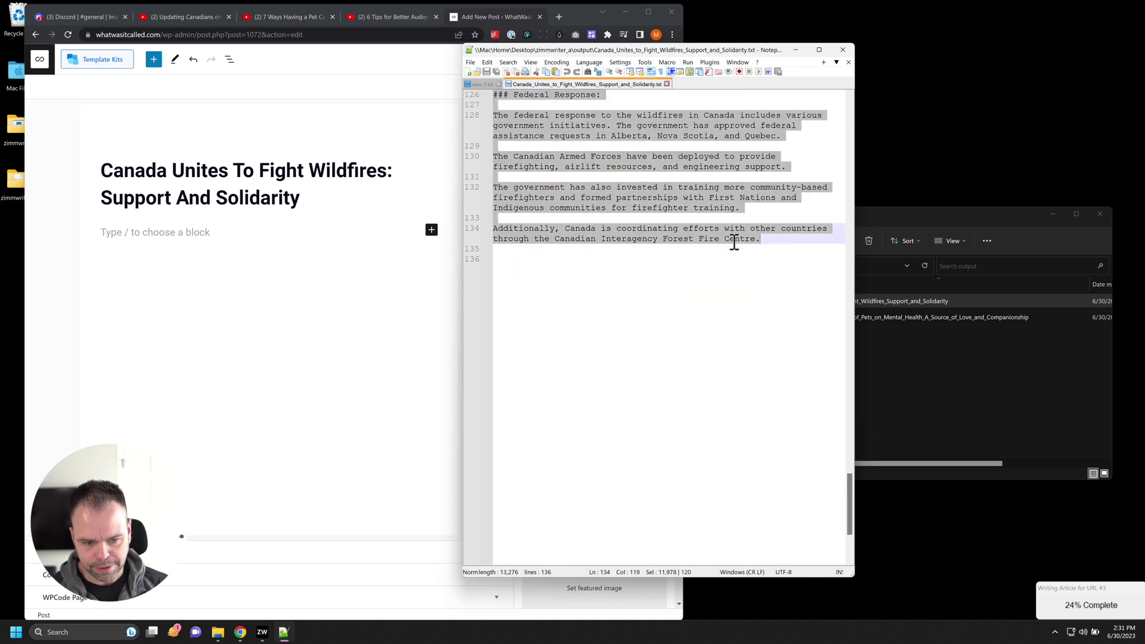
click(67, 242)
click(216, 234)
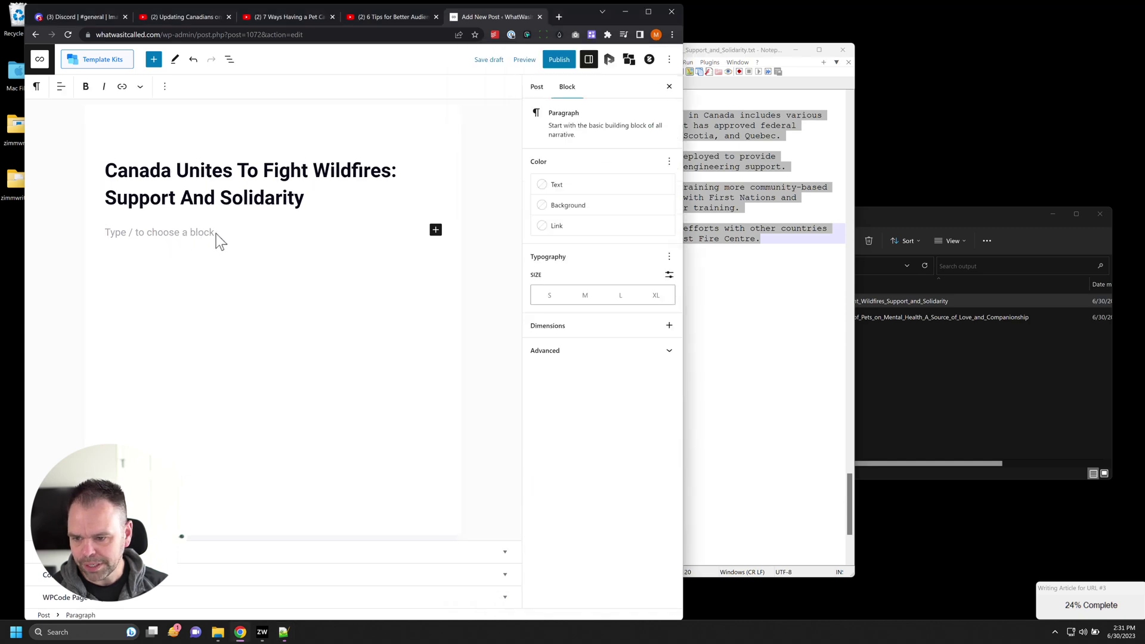
key(ctrl+v)
Step: Scroll through the pasted post content to check it
scroll(280, 316, up, 10)
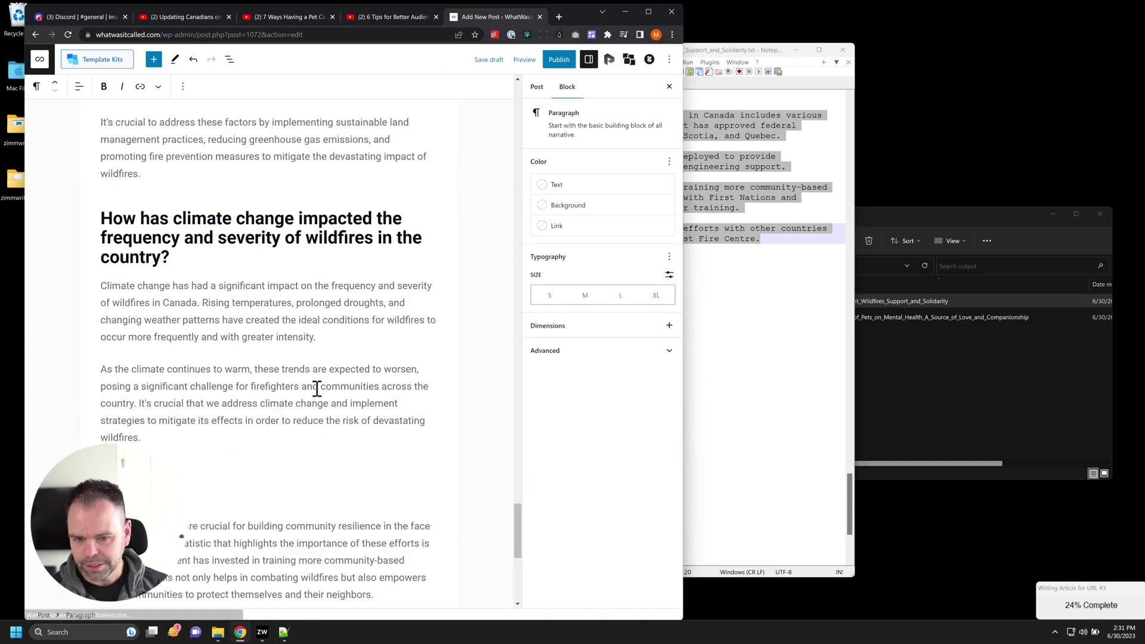
scroll(331, 401, up, 12)
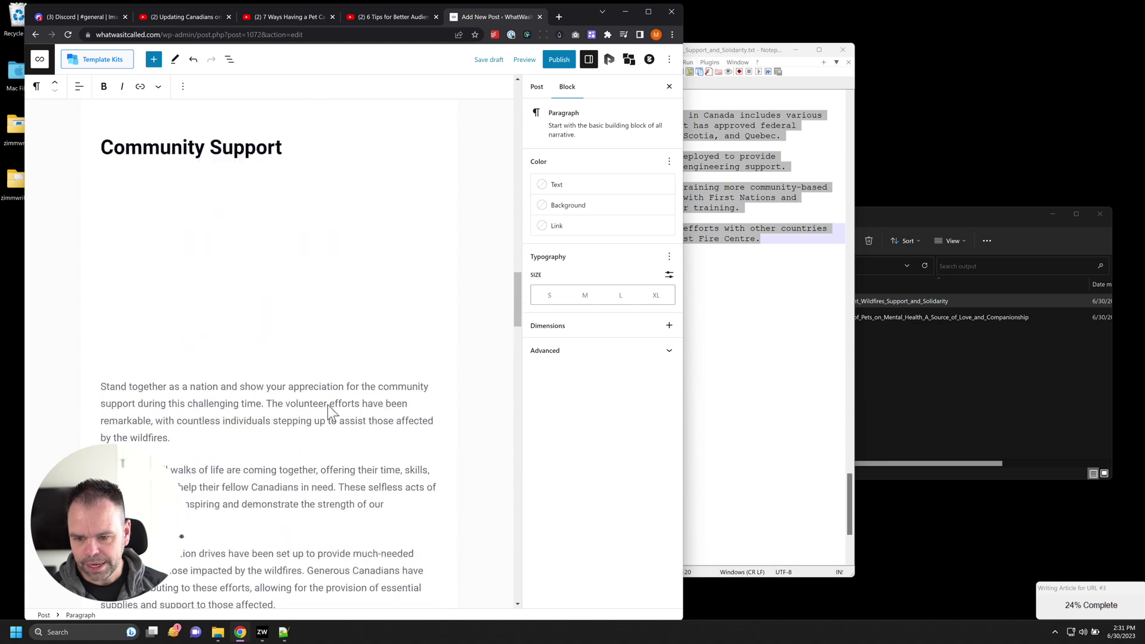
scroll(271, 365, down, 5)
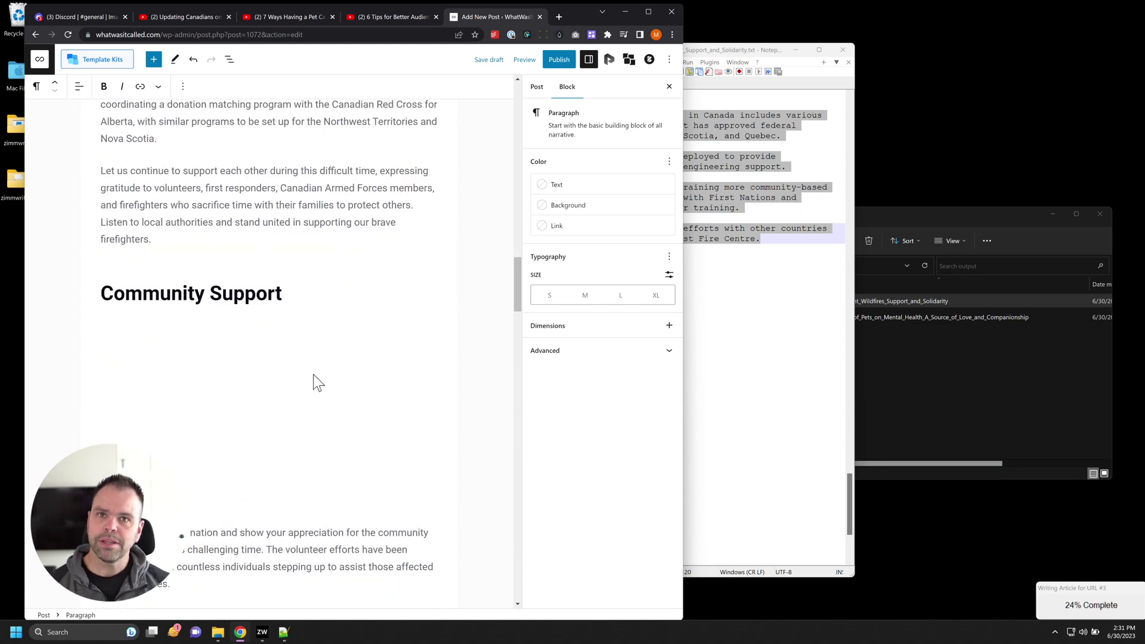
scroll(329, 391, up, 13)
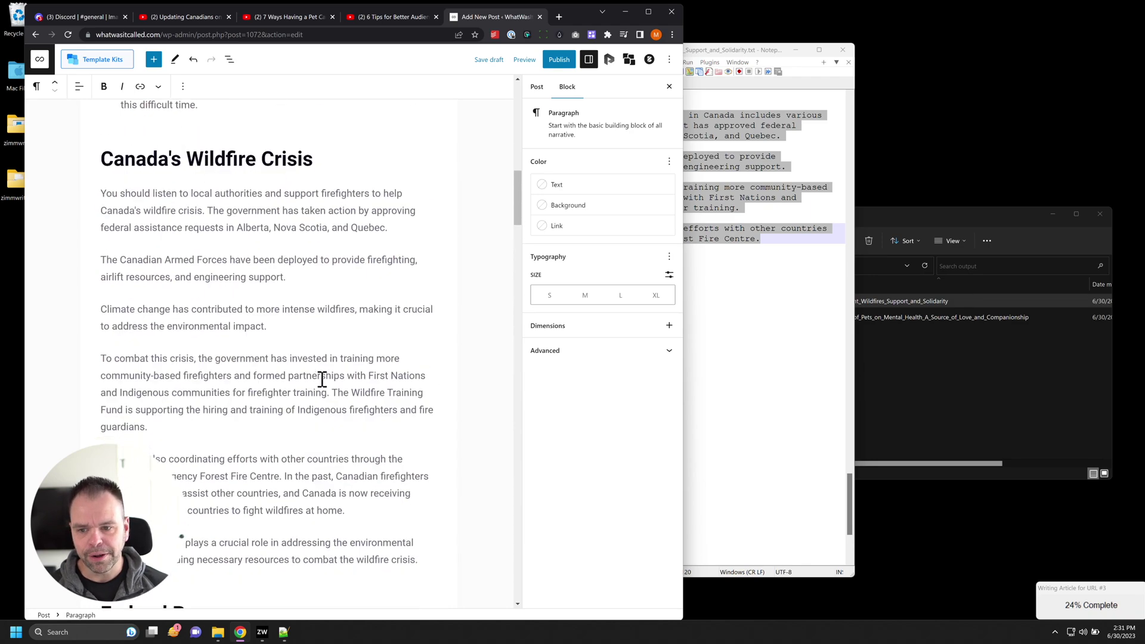
scroll(322, 379, up, 15)
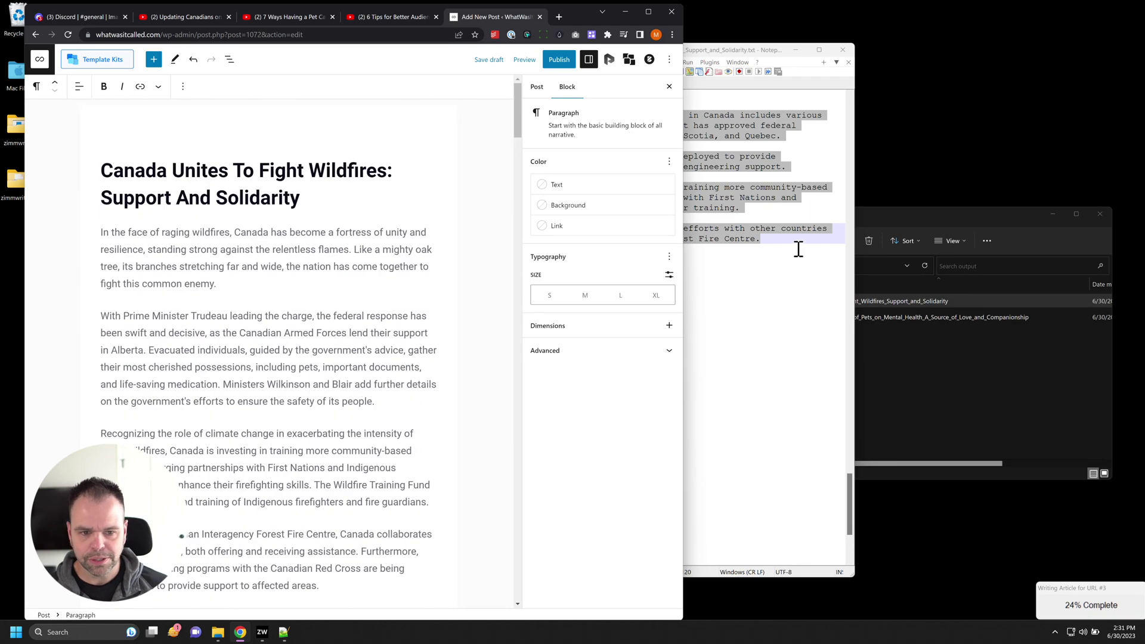
scroll(305, 399, down, 15)
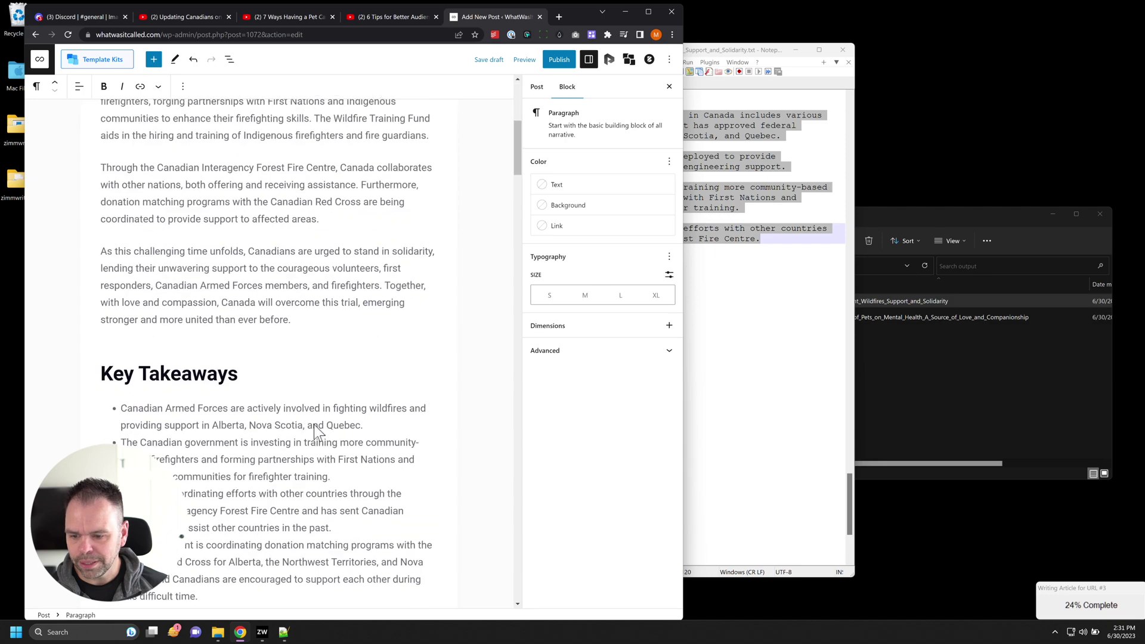
scroll(306, 399, down, 10)
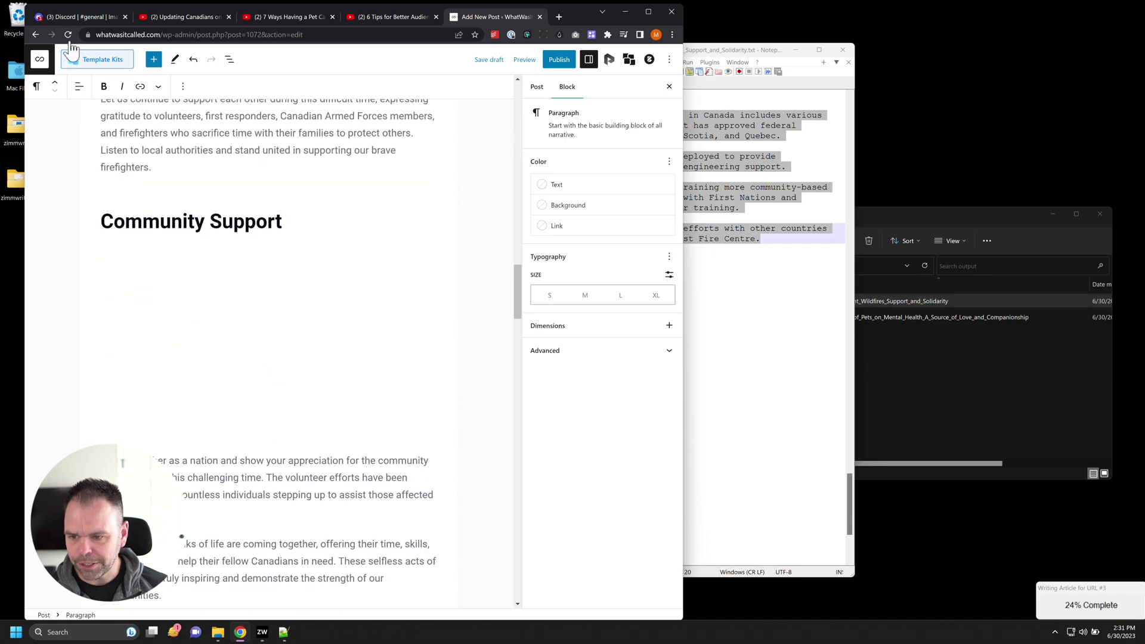
click(69, 16)
Step: Compare the finished firefighter image grids by enlarging each one
scroll(466, 382, down, 2)
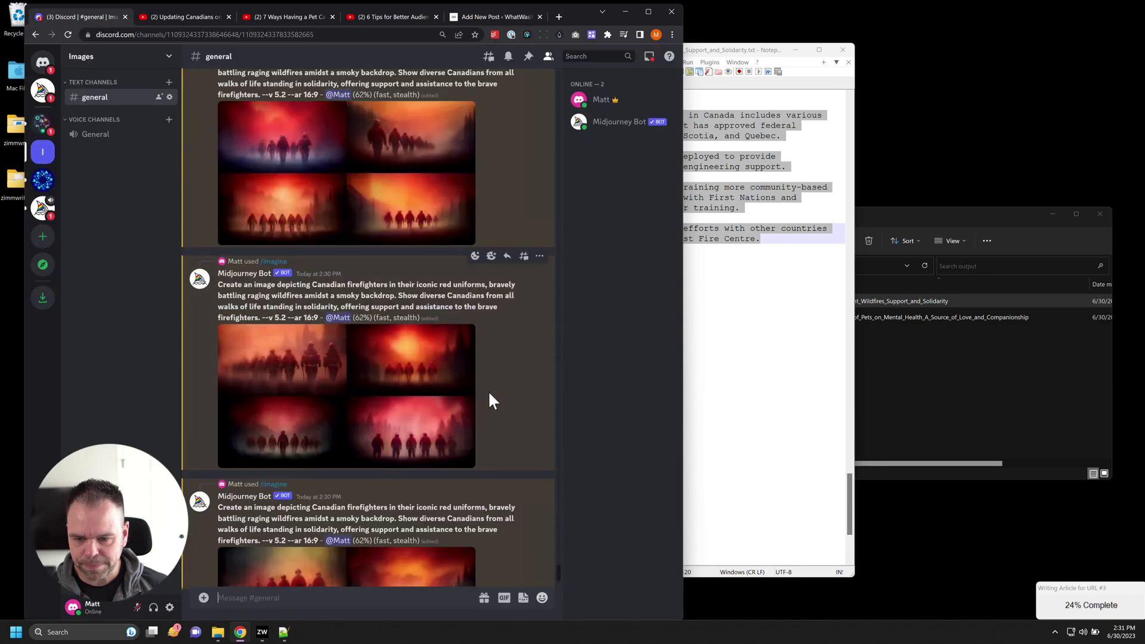
scroll(499, 403, down, 2)
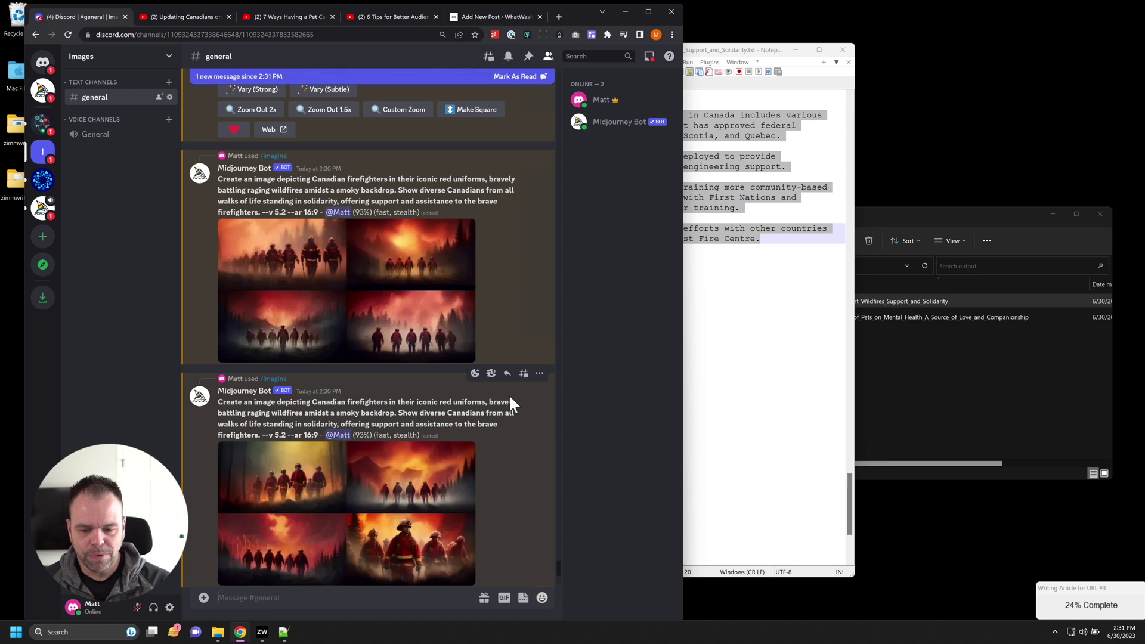
scroll(528, 376, up, 2)
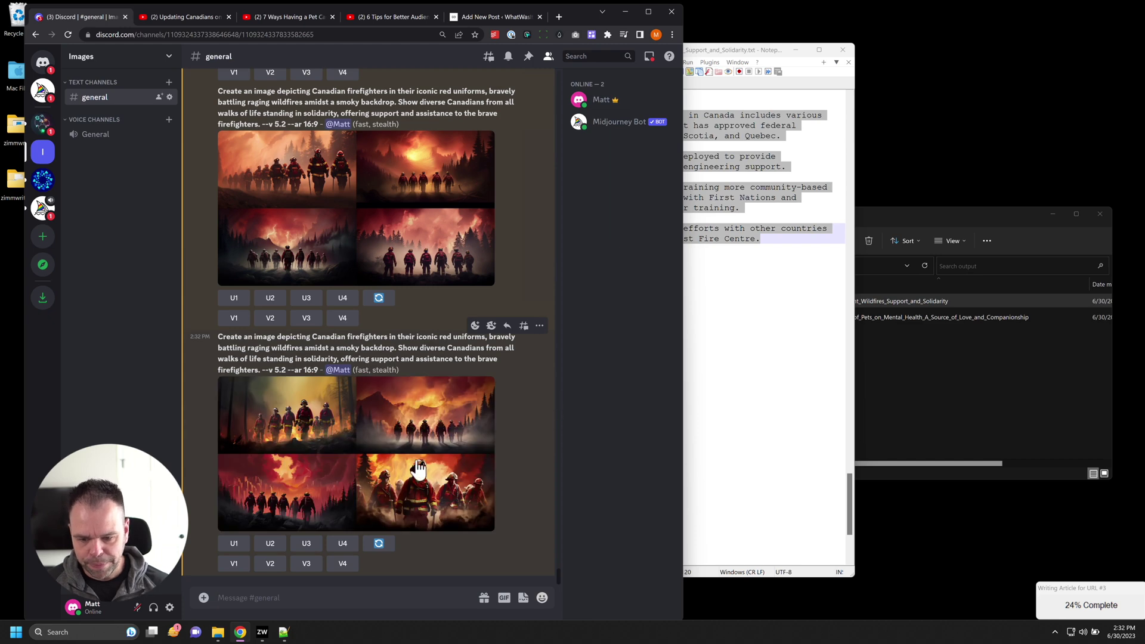
click(441, 472)
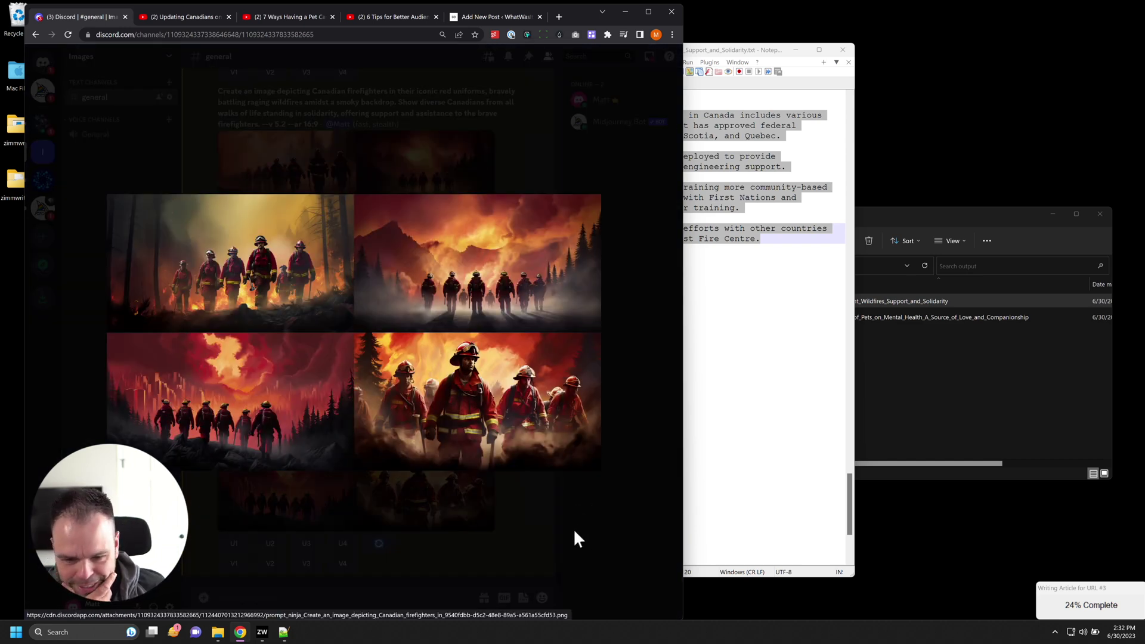
click(518, 529)
scroll(396, 435, down, 5)
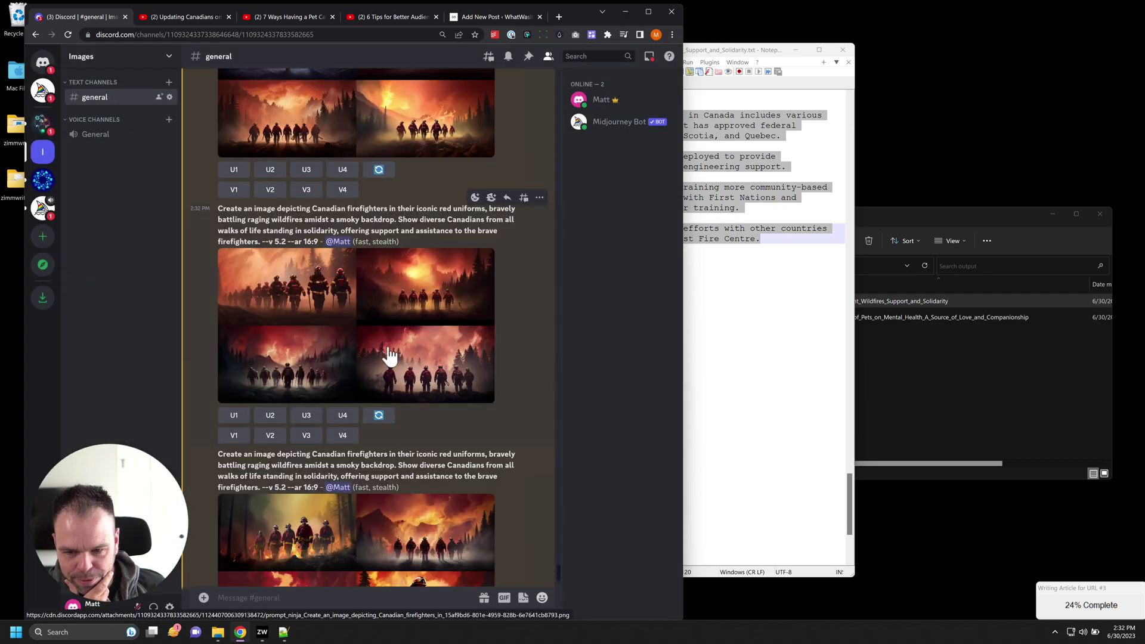
scroll(428, 435, down, 4)
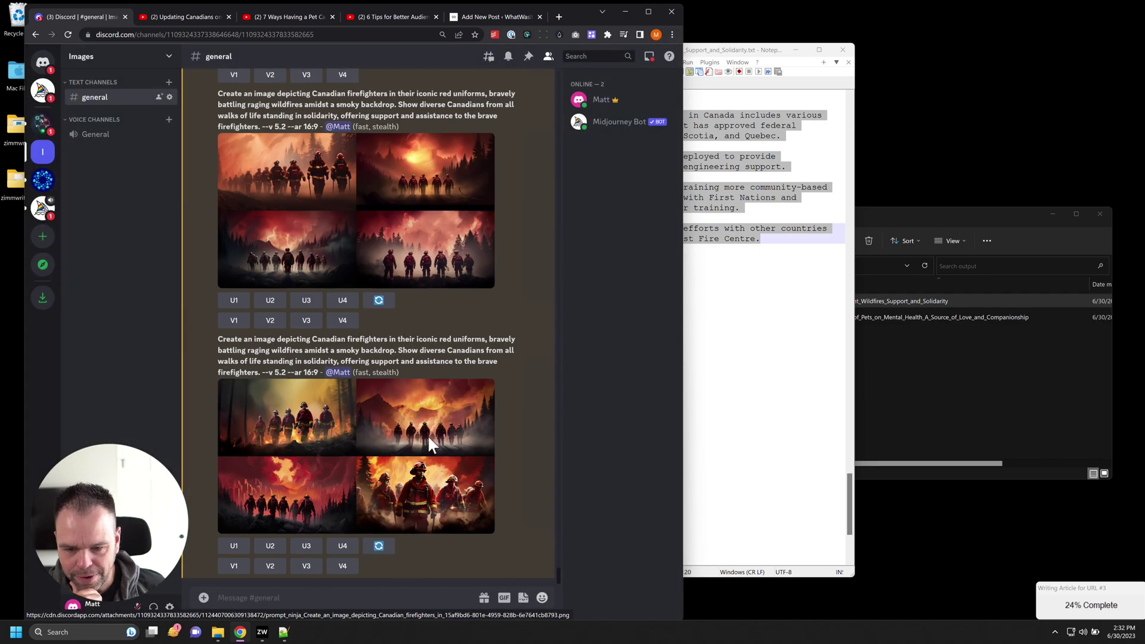
click(423, 455)
click(585, 521)
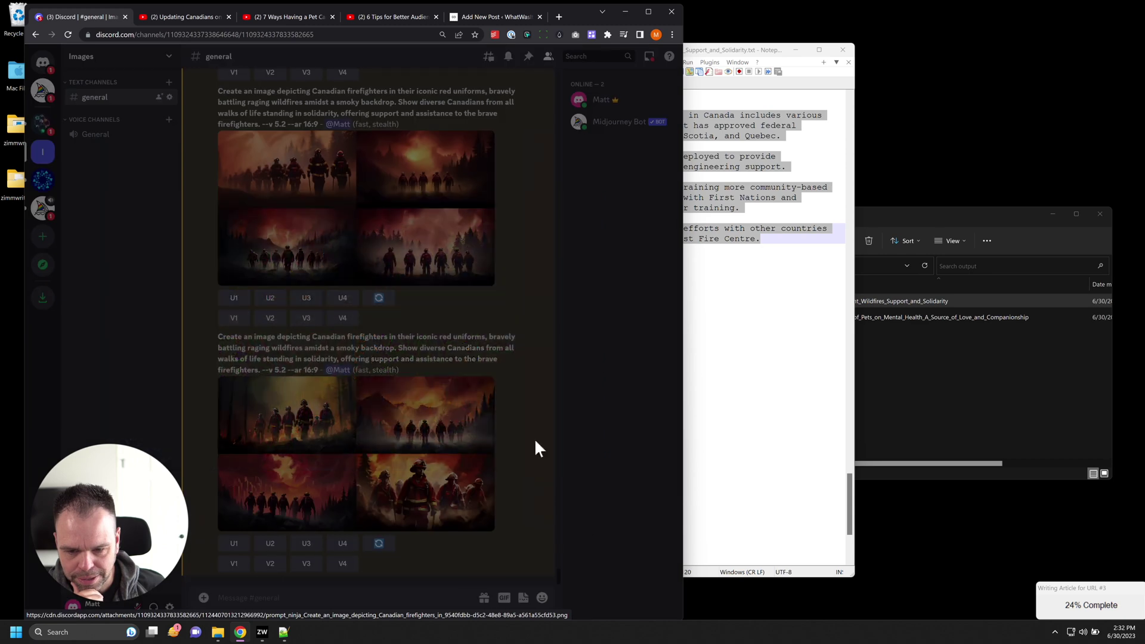
click(417, 237)
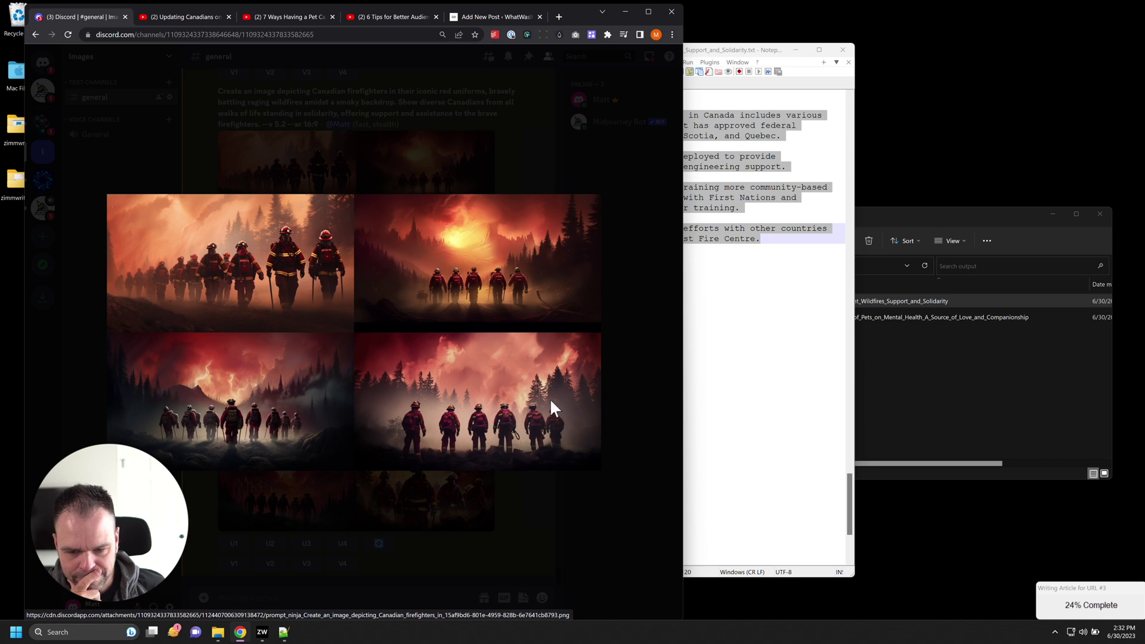
click(616, 337)
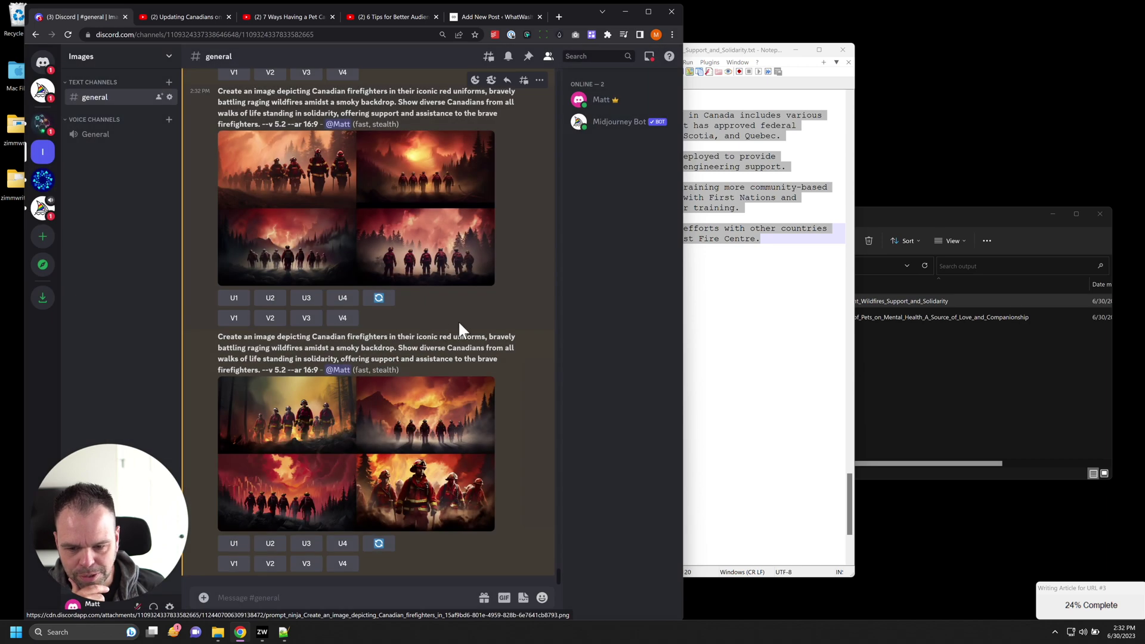
Step: Upscale image 4 of the first grid and choose to save the full-size image
click(357, 302)
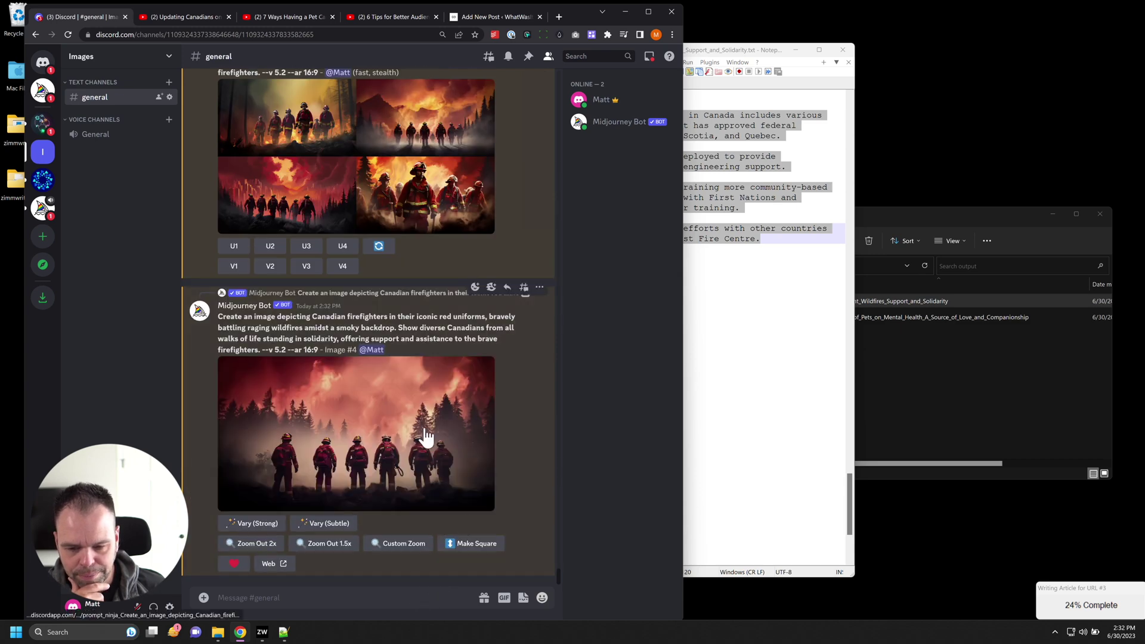
click(405, 412)
right_click(426, 291)
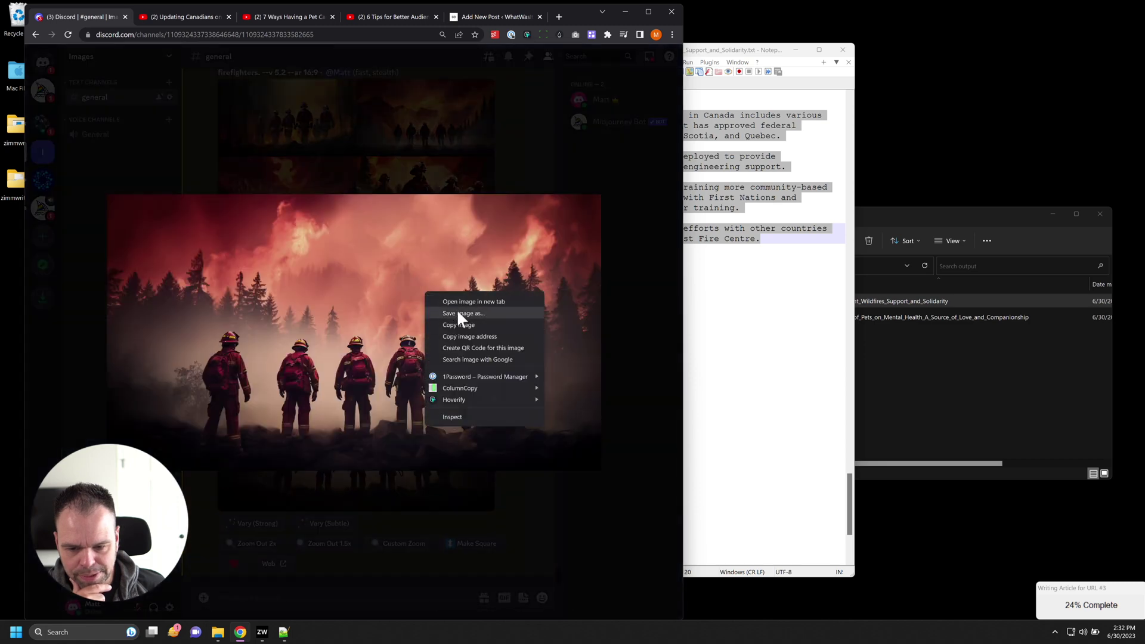
click(453, 307)
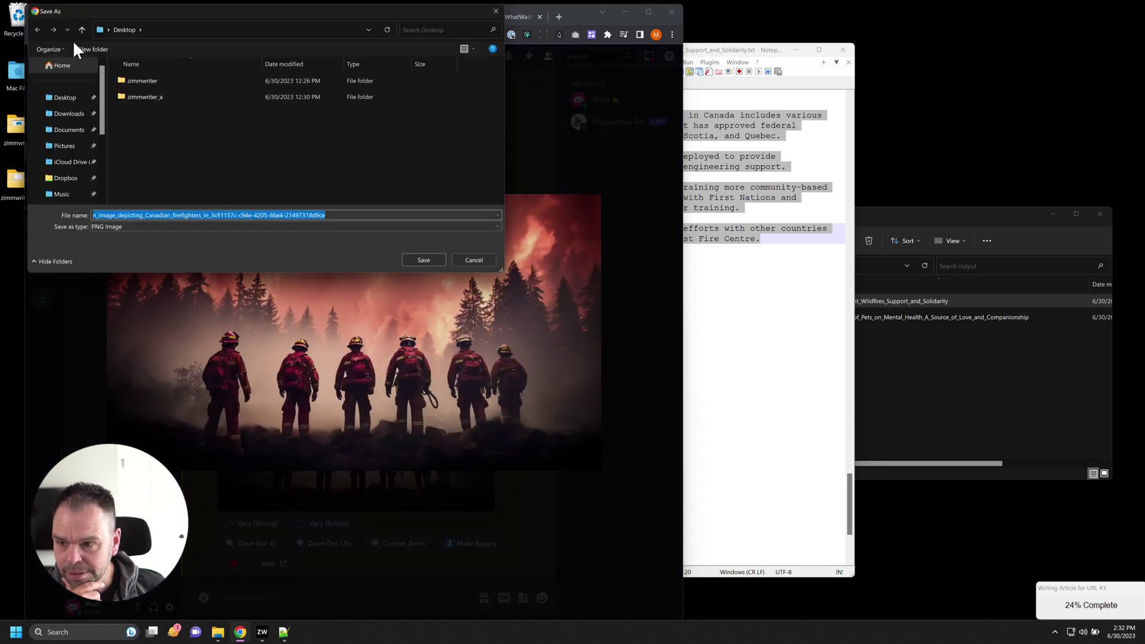
Step: Save the upscaled firefighter PNG to the Desktop and open the post's settings
click(431, 260)
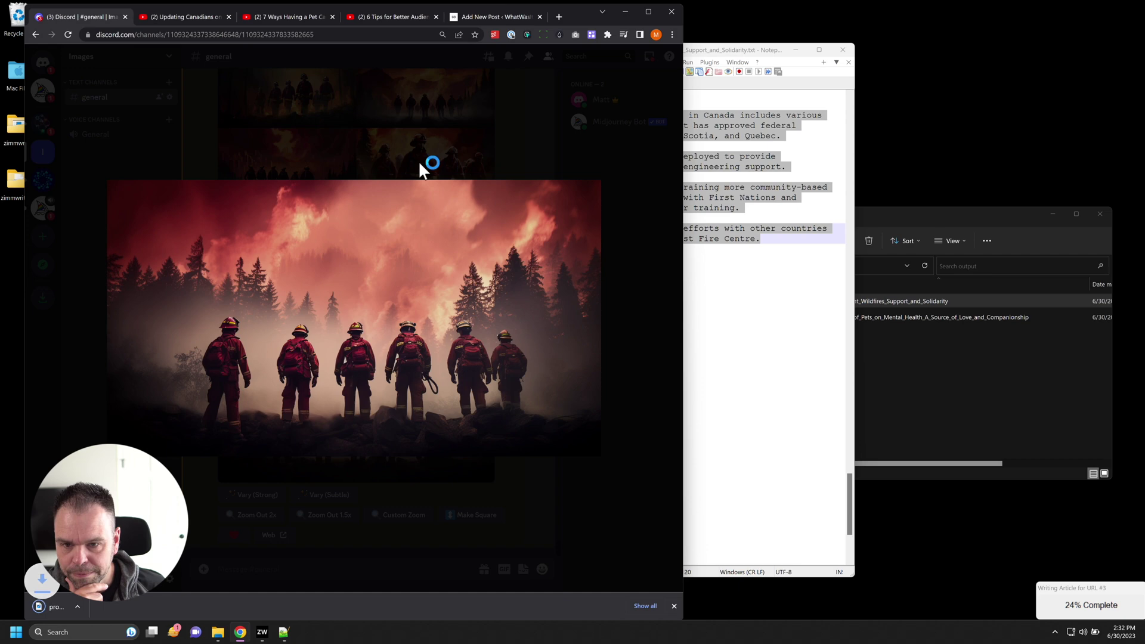
click(481, 16)
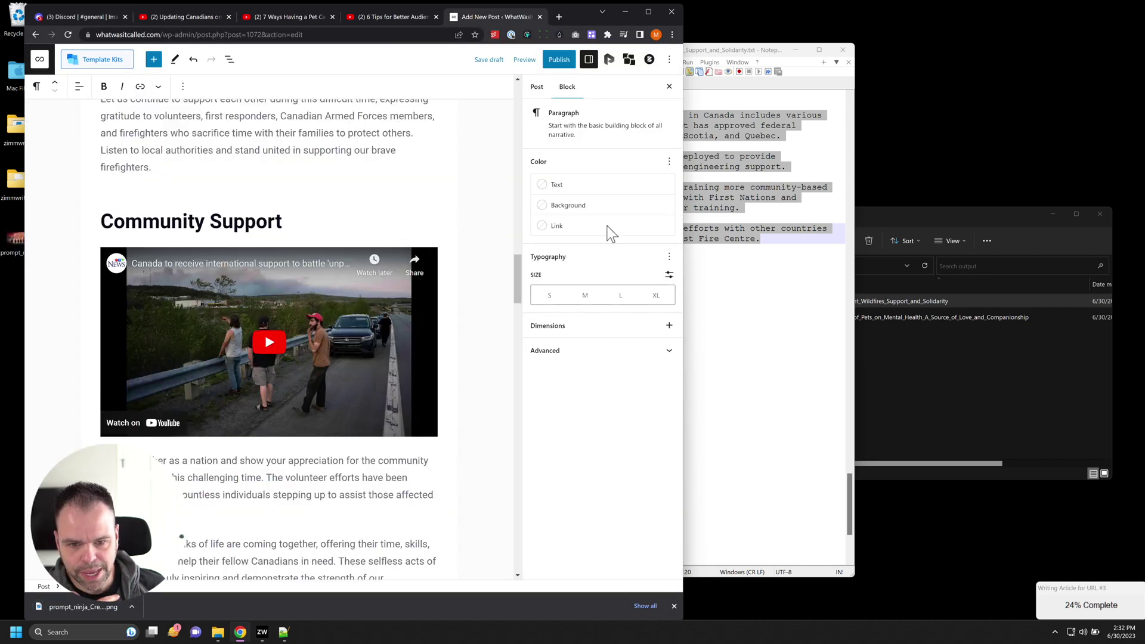
click(537, 87)
scroll(613, 334, down, 5)
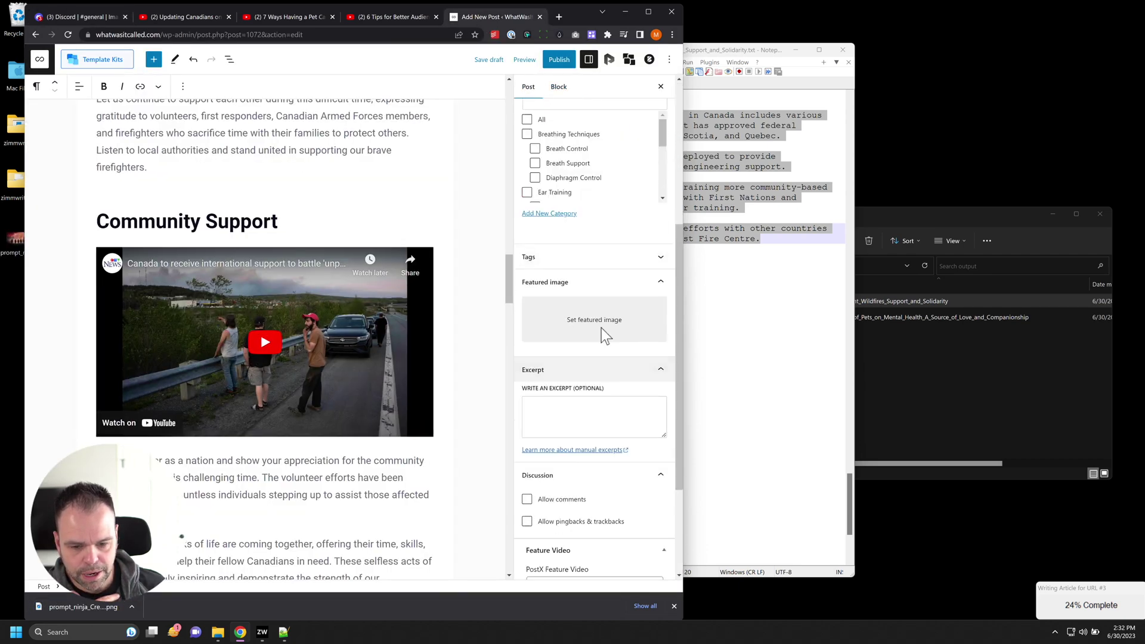
Step: Upload the firefighter PNG as the featured image and publish the post
click(601, 334)
click(67, 93)
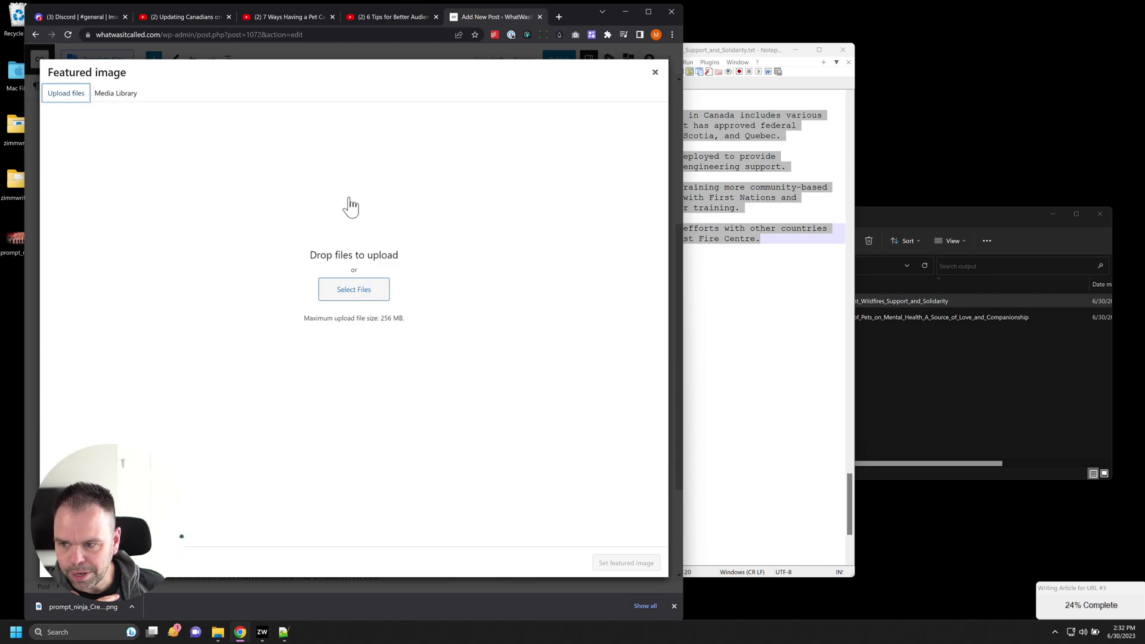
click(360, 289)
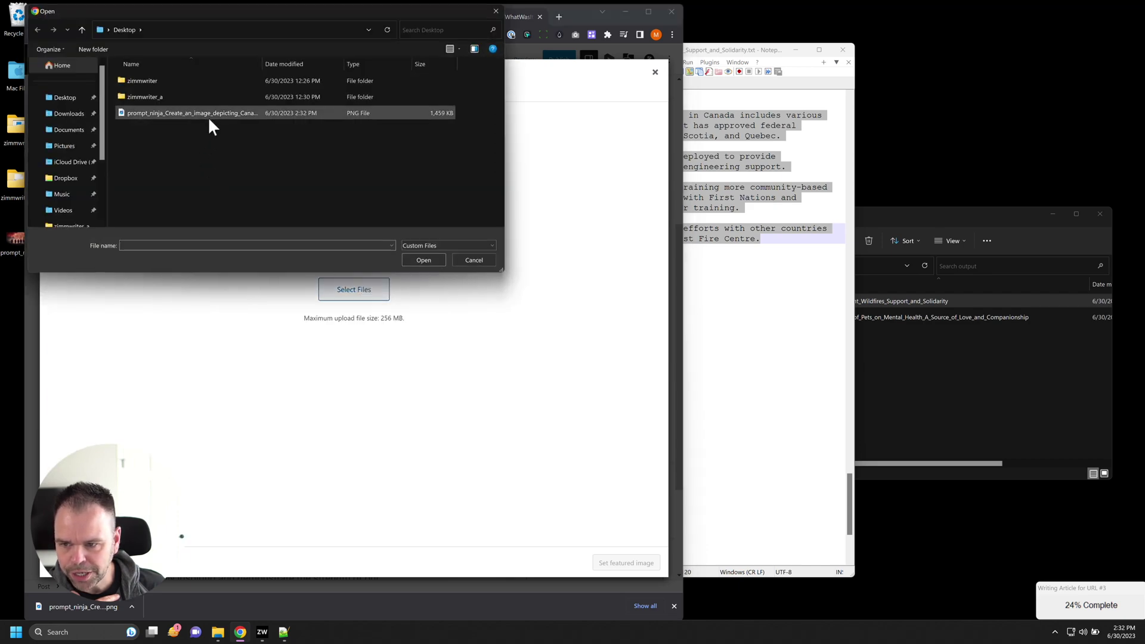
double_click(209, 115)
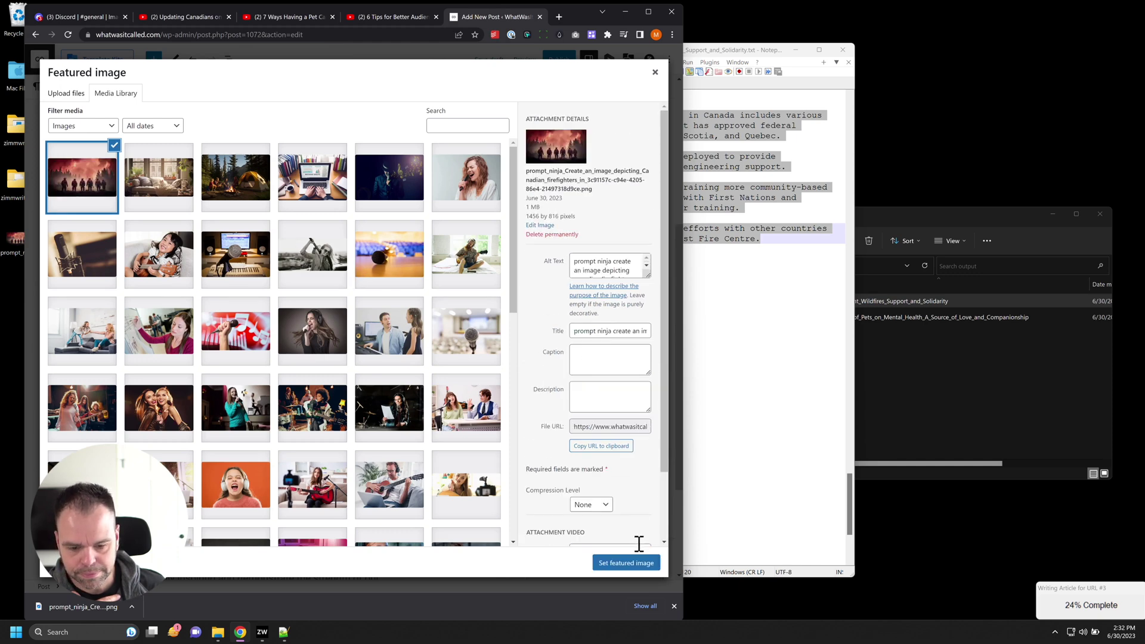
click(626, 562)
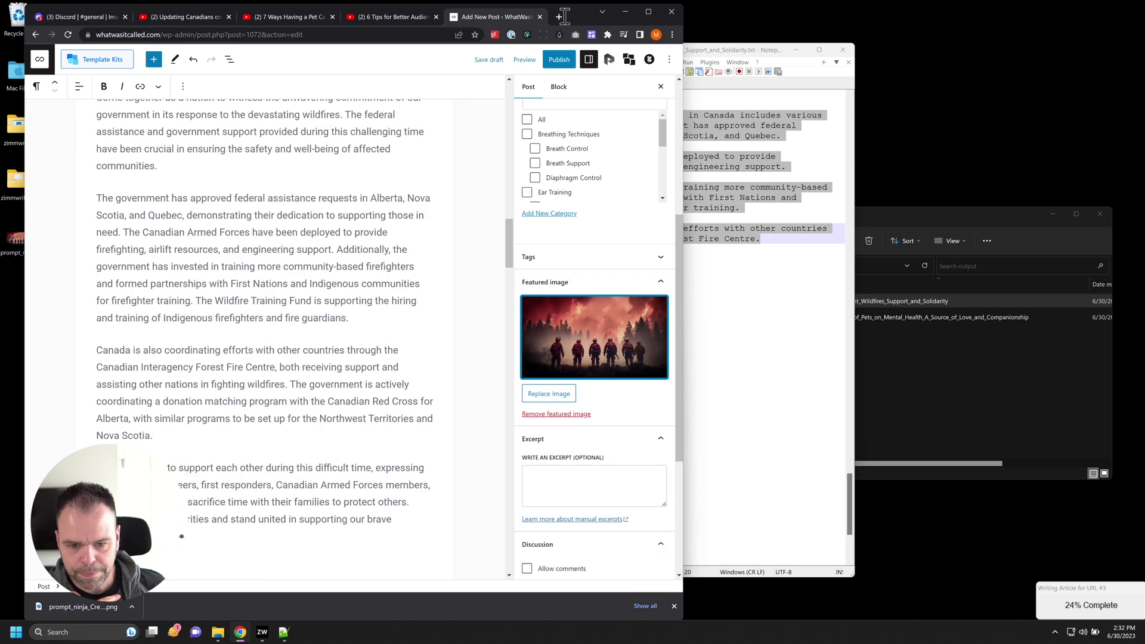
click(559, 59)
click(582, 59)
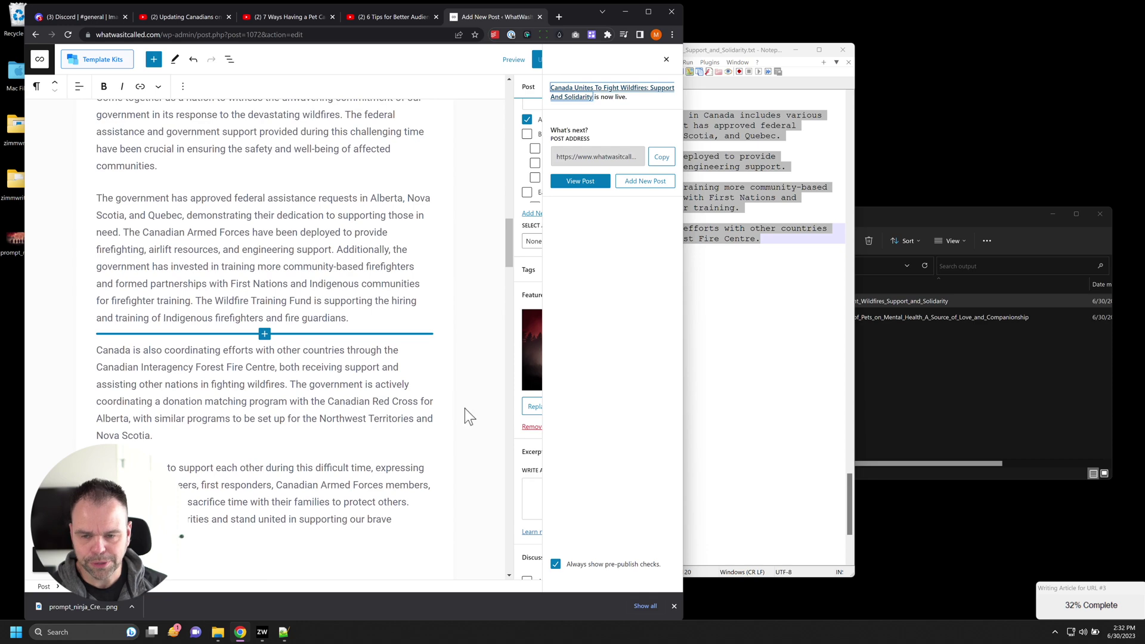
Step: Open the newly published wildfires post, glancing briefly at its YouTube source video
key(Return)
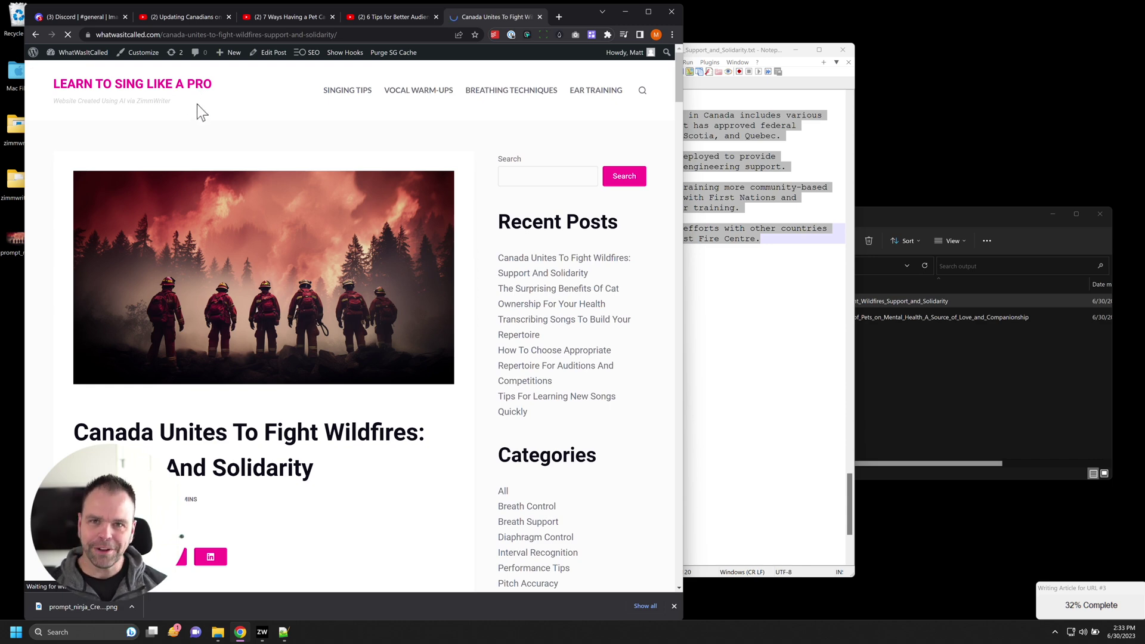
scroll(391, 335, down, 2)
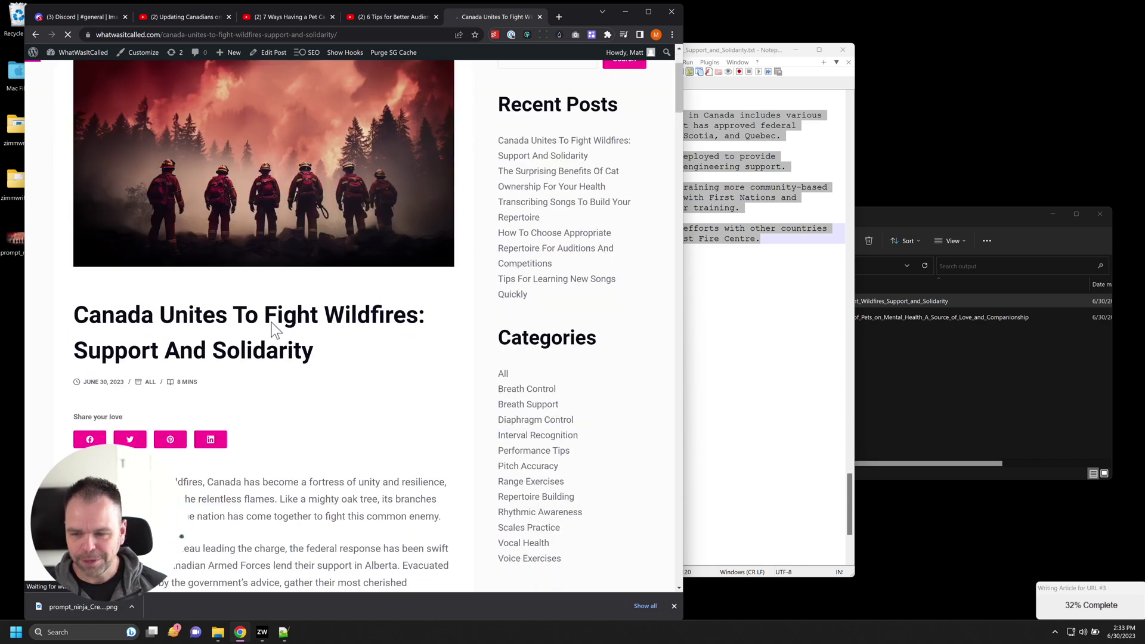
scroll(268, 238, up, 2)
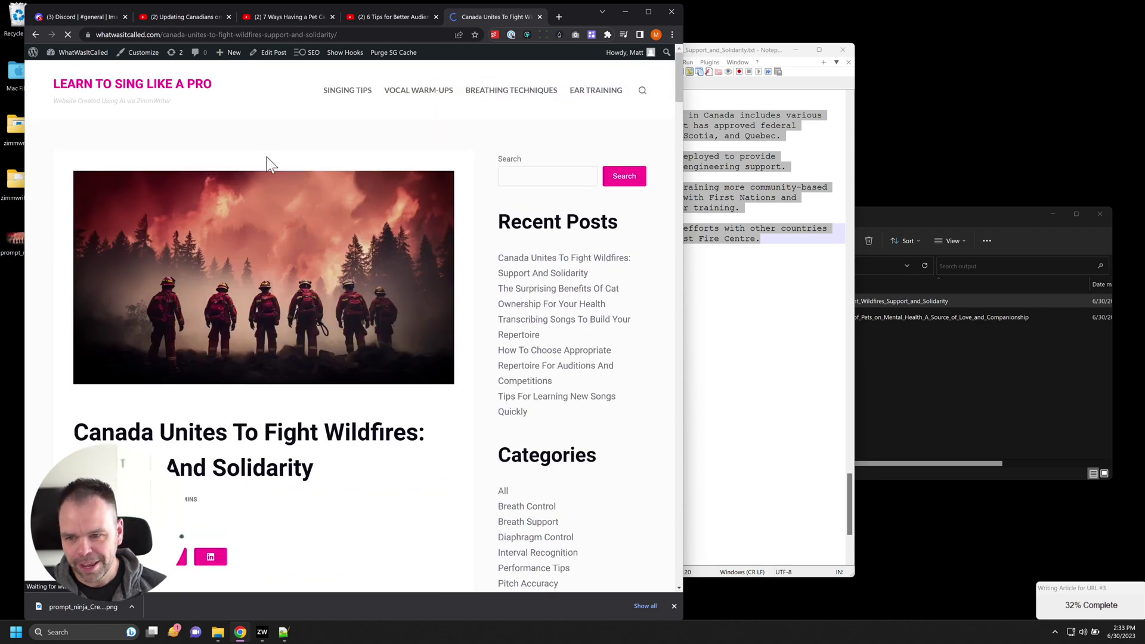
click(189, 14)
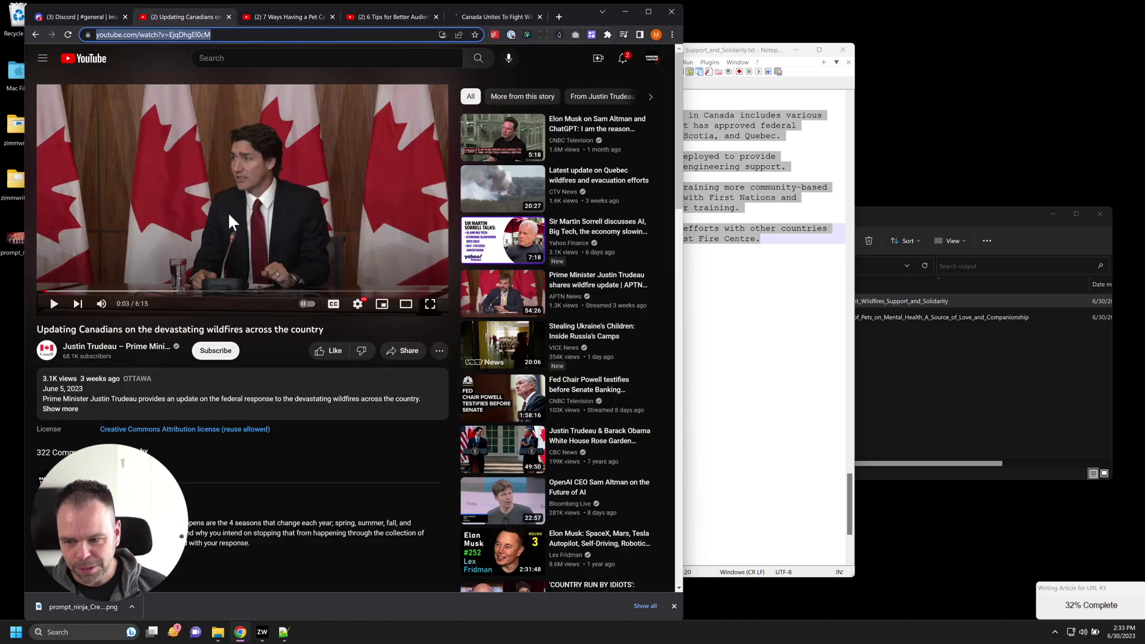
click(478, 17)
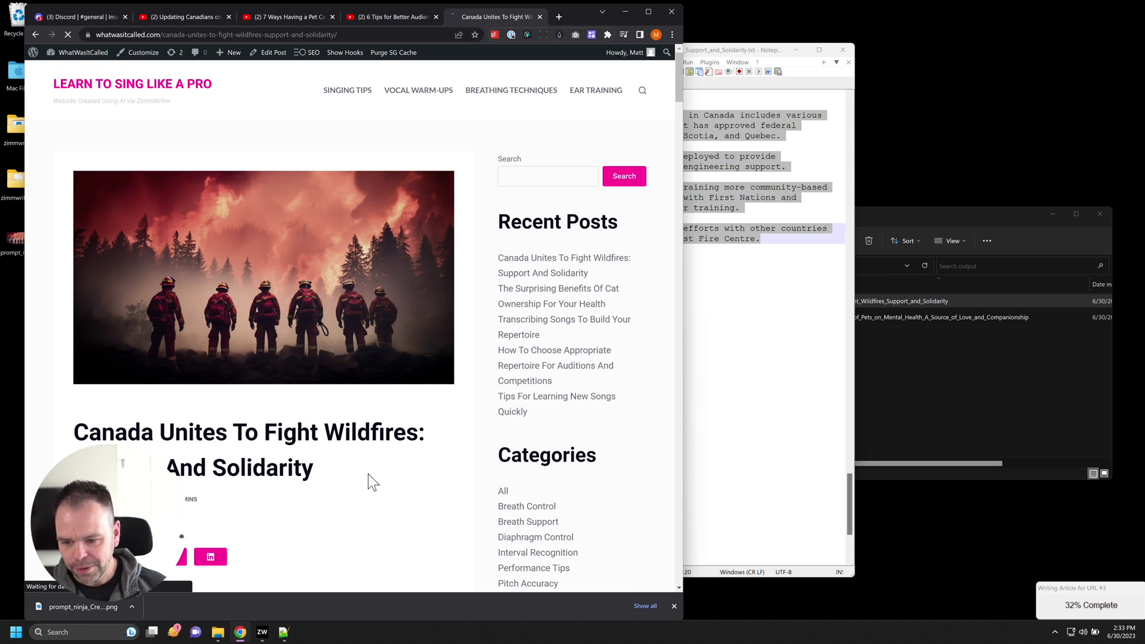
Step: Scroll down the live wildfires article past its table of contents and Key Takeaways
scroll(385, 474, down, 8)
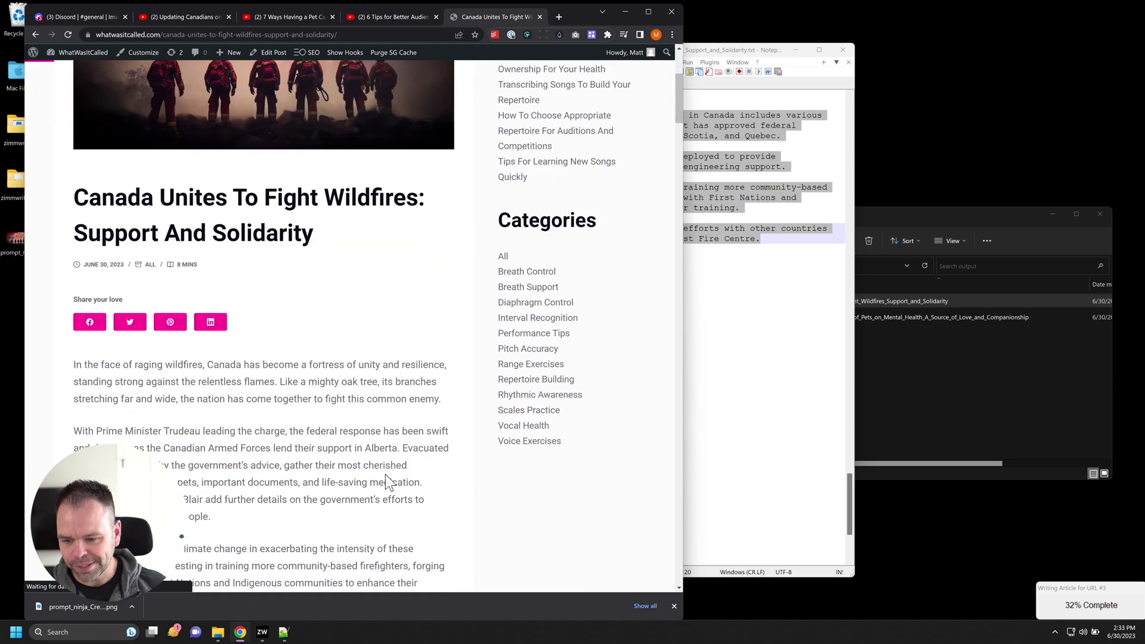
scroll(389, 468, down, 10)
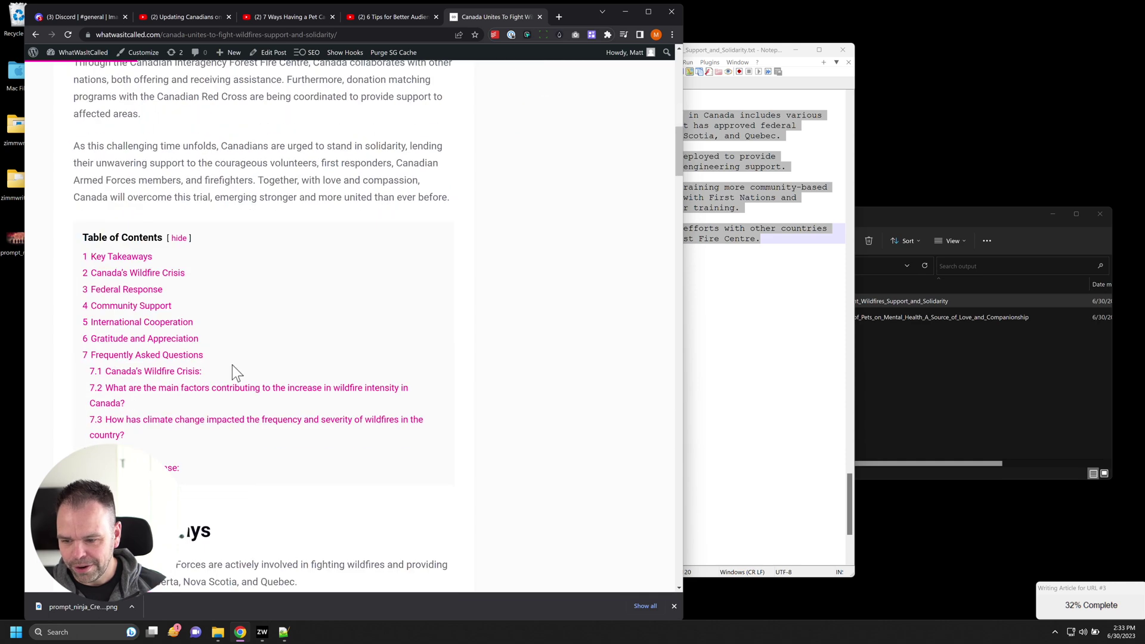
scroll(189, 334, down, 4)
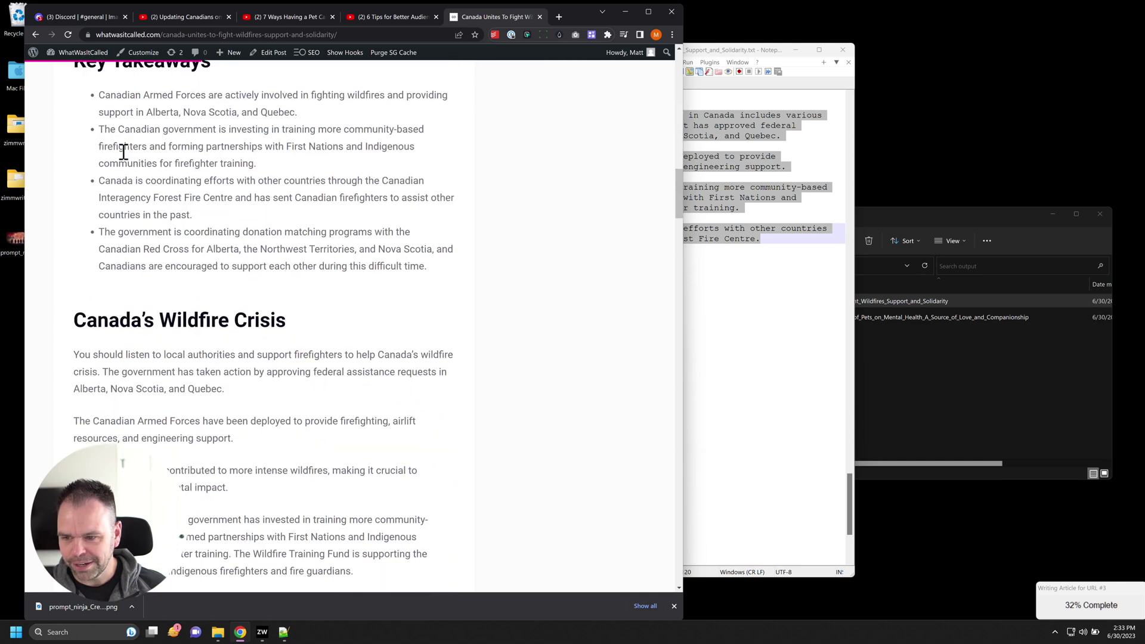
scroll(328, 329, down, 2)
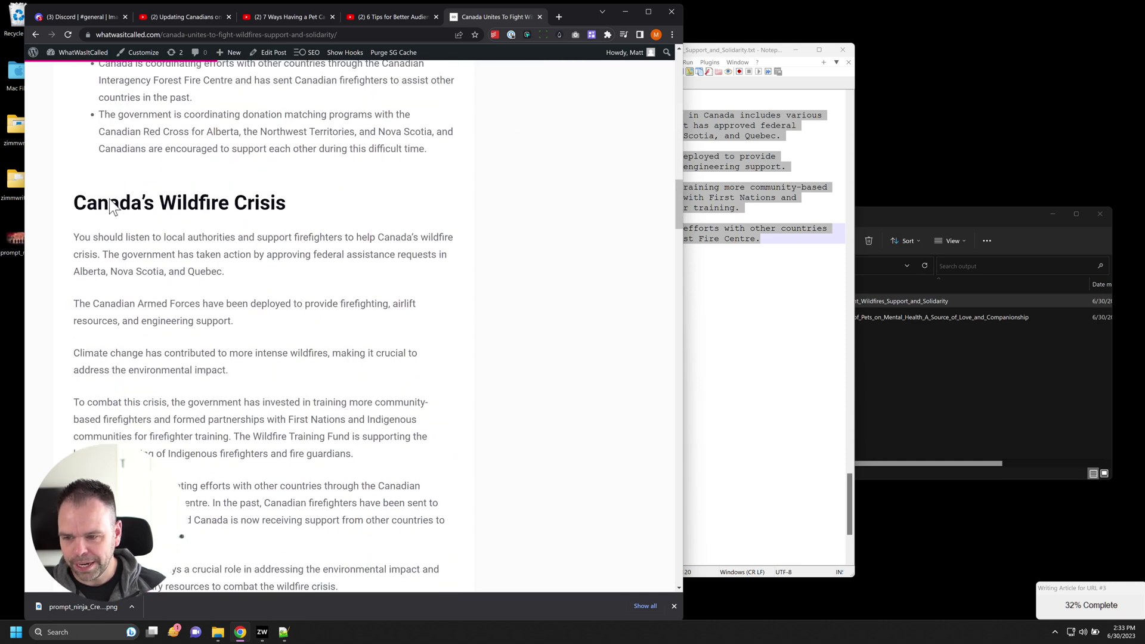
scroll(126, 233, down, 1)
scroll(140, 255, down, 5)
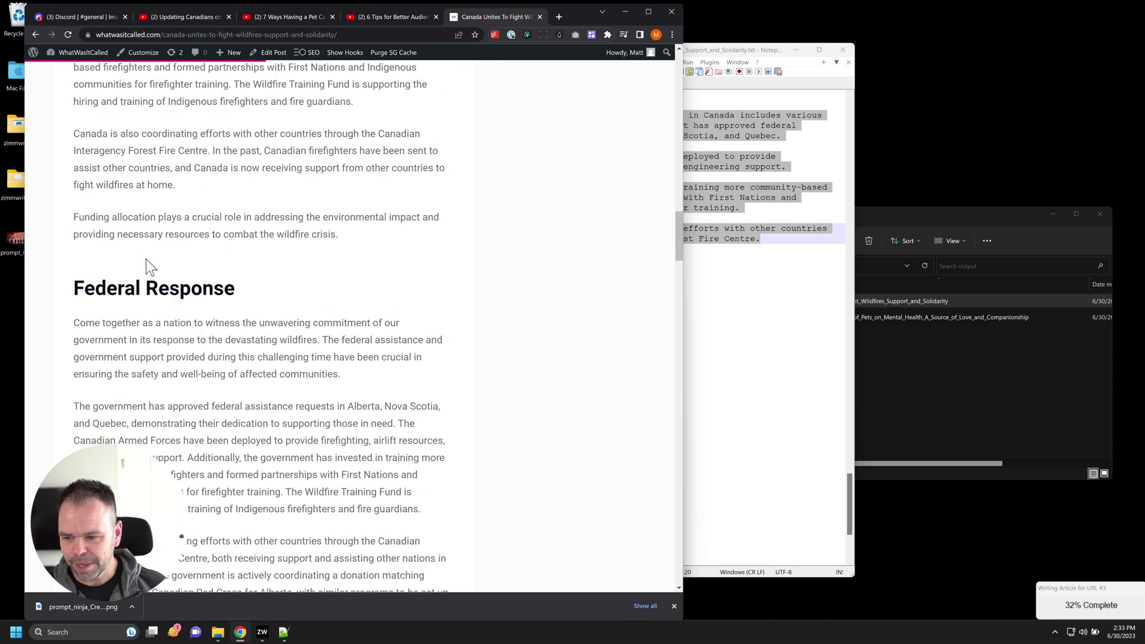
scroll(146, 261, down, 4)
scroll(155, 267, down, 7)
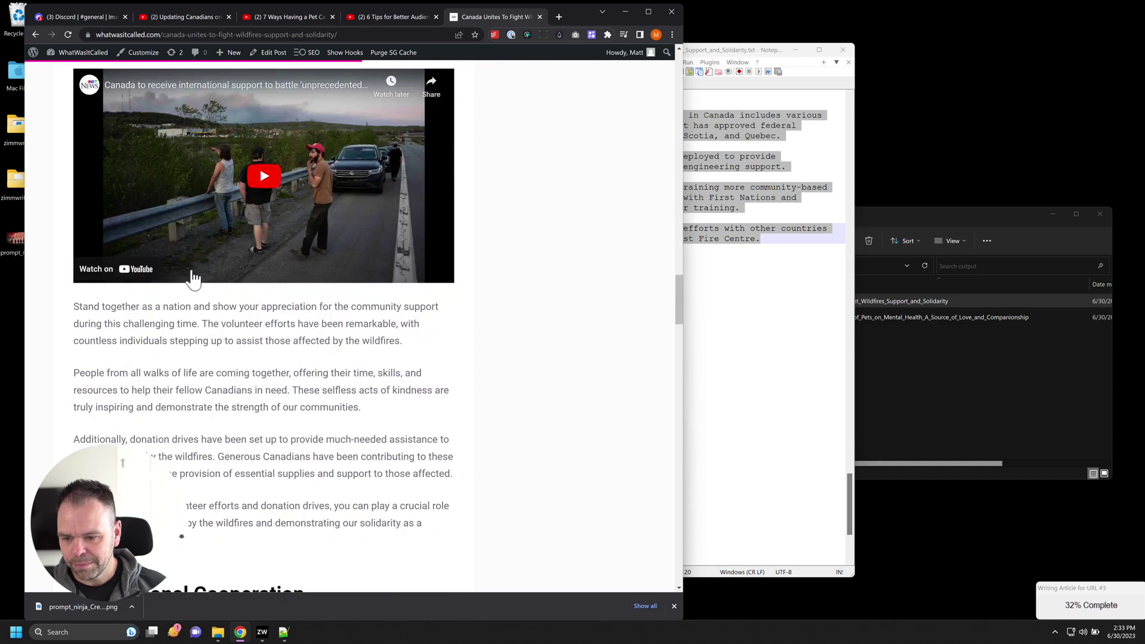
Step: Scroll around the live wildfires post and reload the page
scroll(244, 307, up, 3)
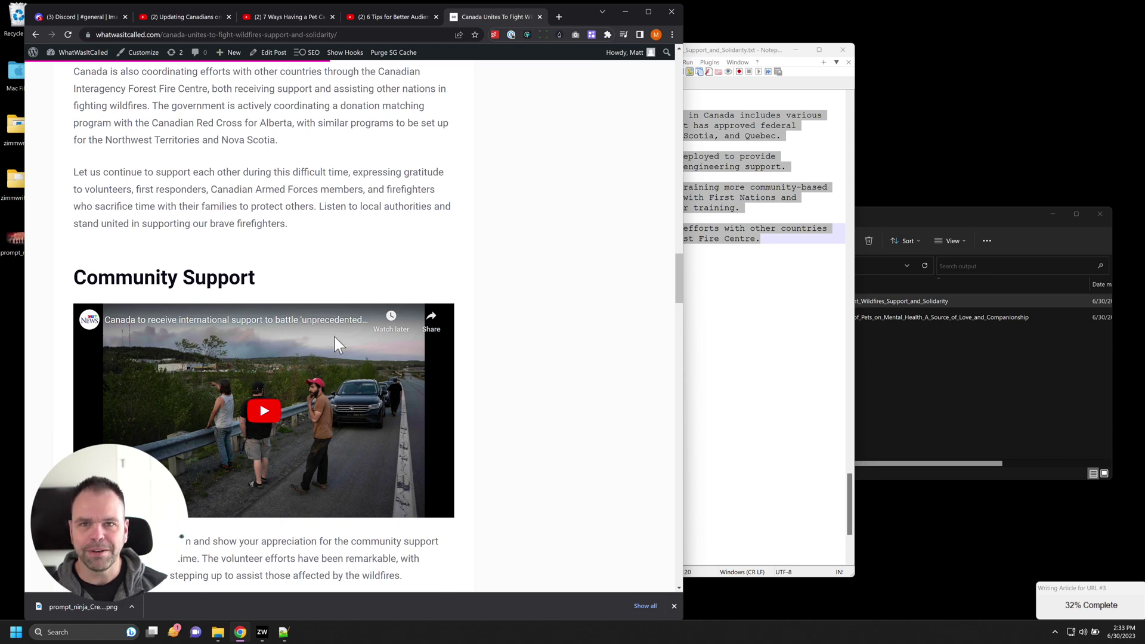
scroll(356, 353, down, 4)
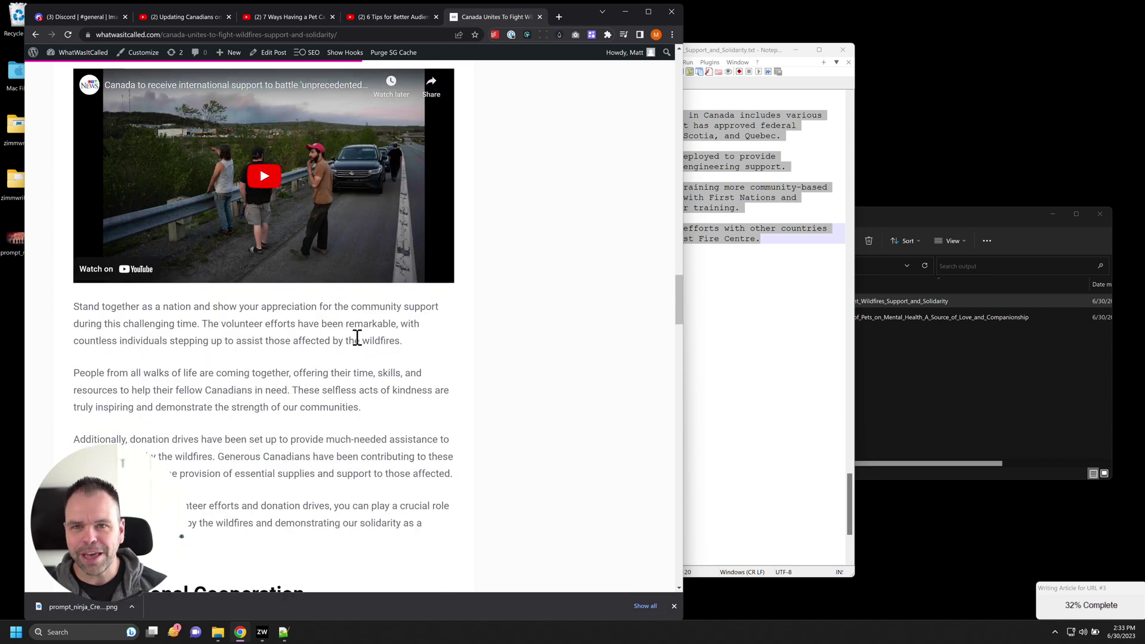
scroll(358, 341, up, 4)
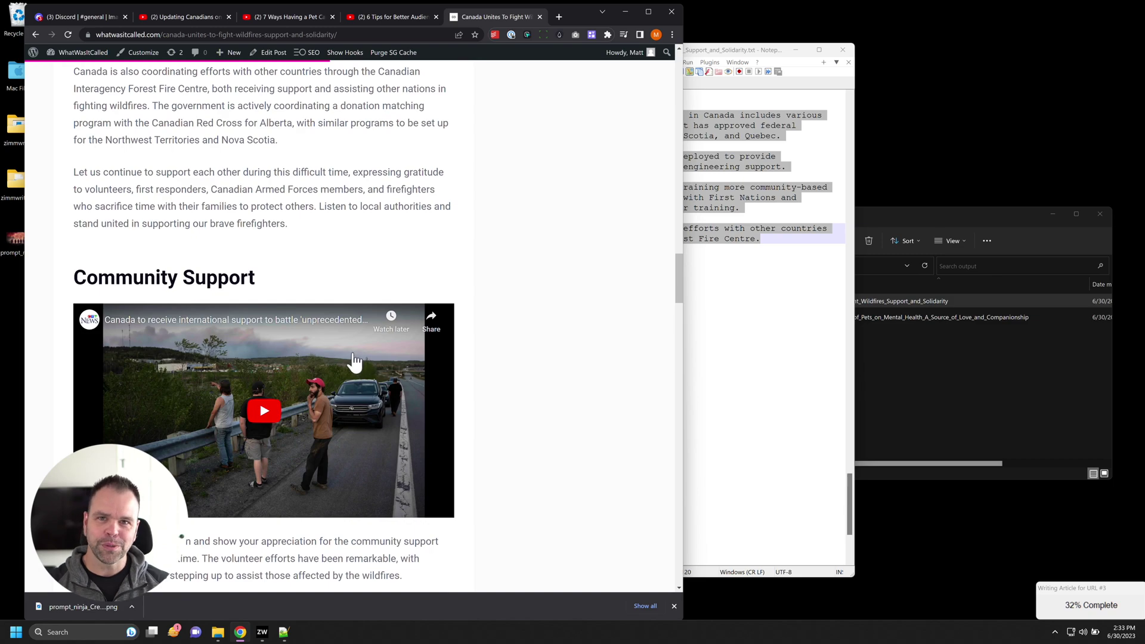
scroll(377, 358, down, 10)
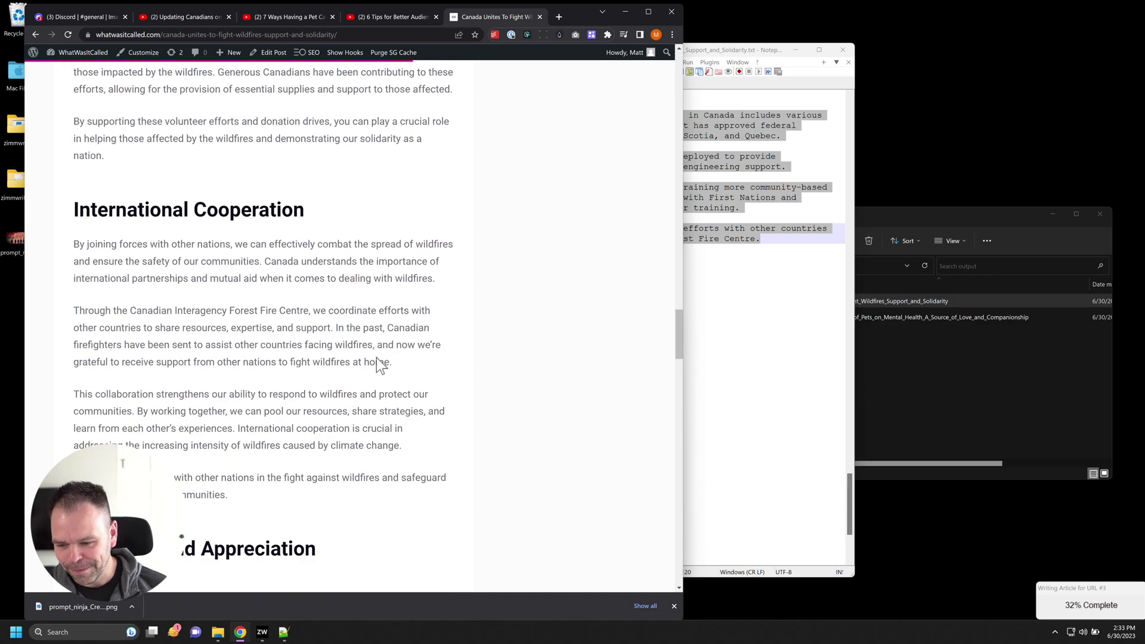
scroll(380, 359, down, 2)
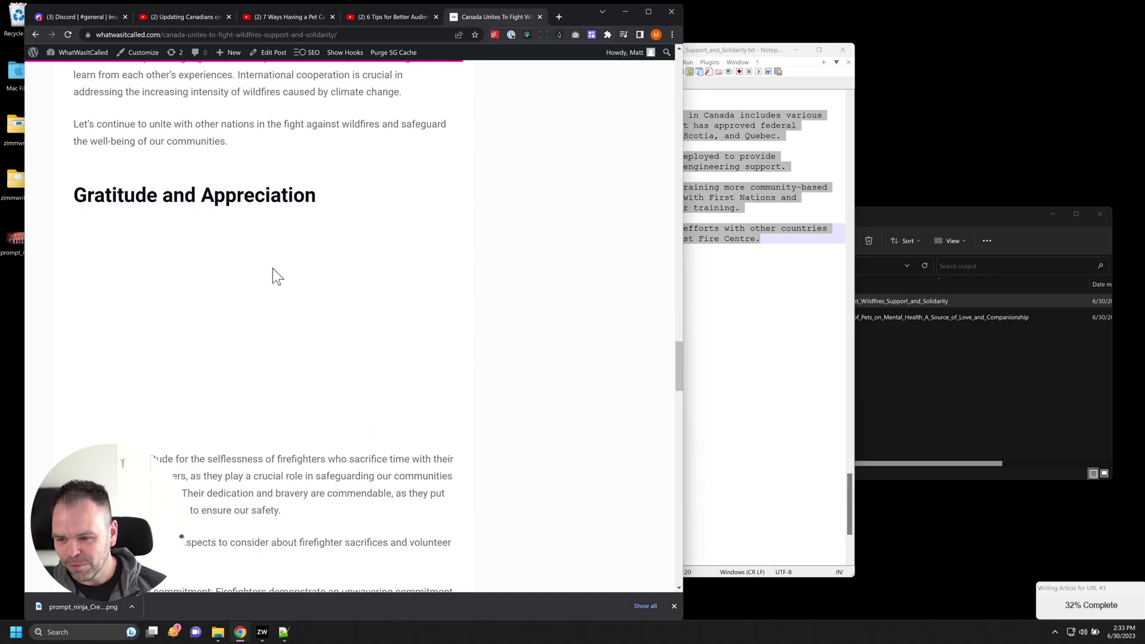
click(69, 34)
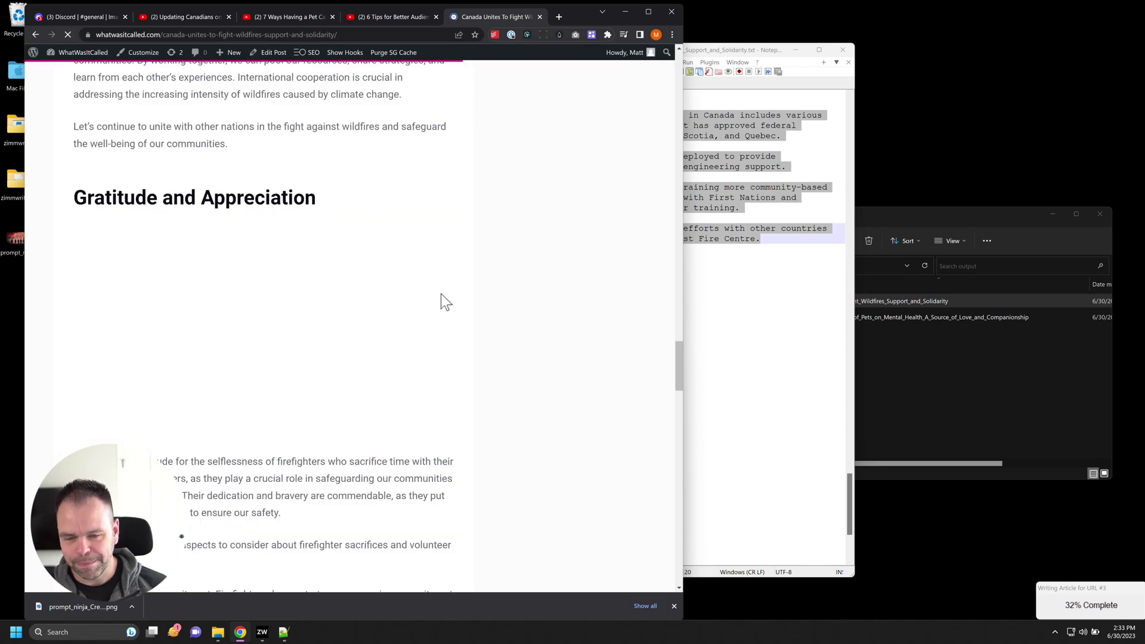
Step: Close the browser's downloads bar and scroll back to the Community Support section
scroll(445, 317, up, 18)
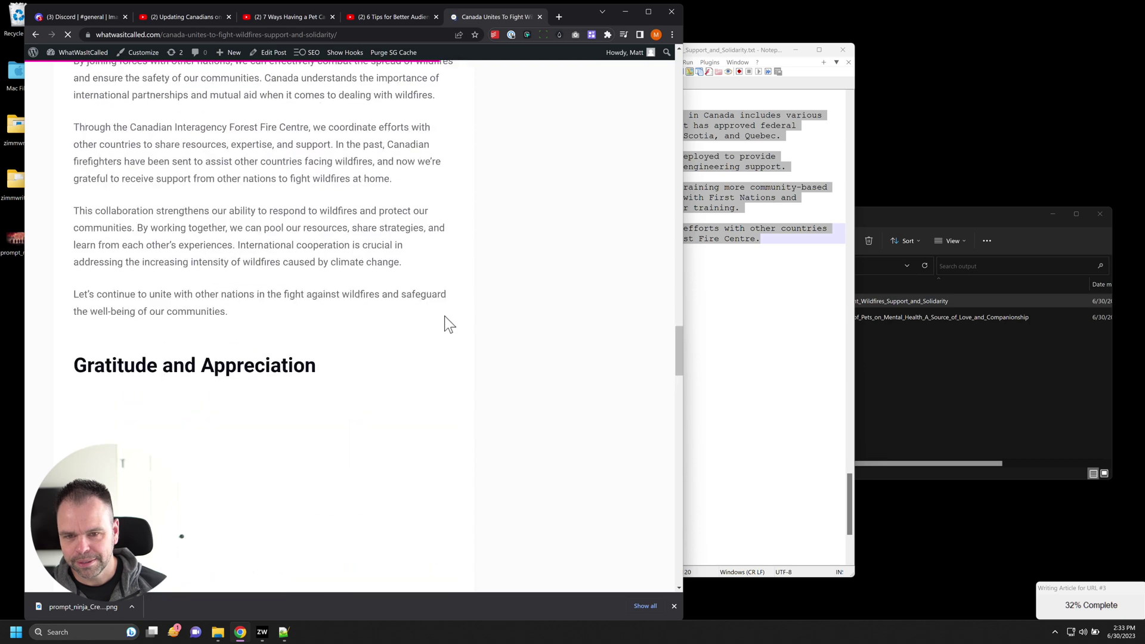
scroll(446, 346, down, 13)
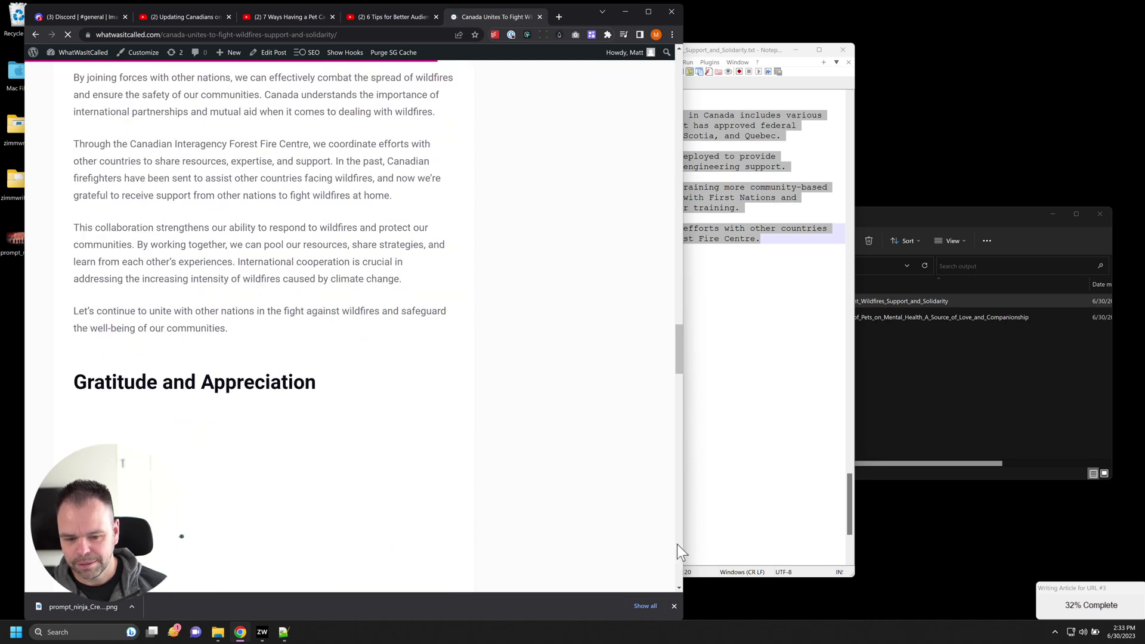
click(675, 606)
scroll(384, 346, up, 20)
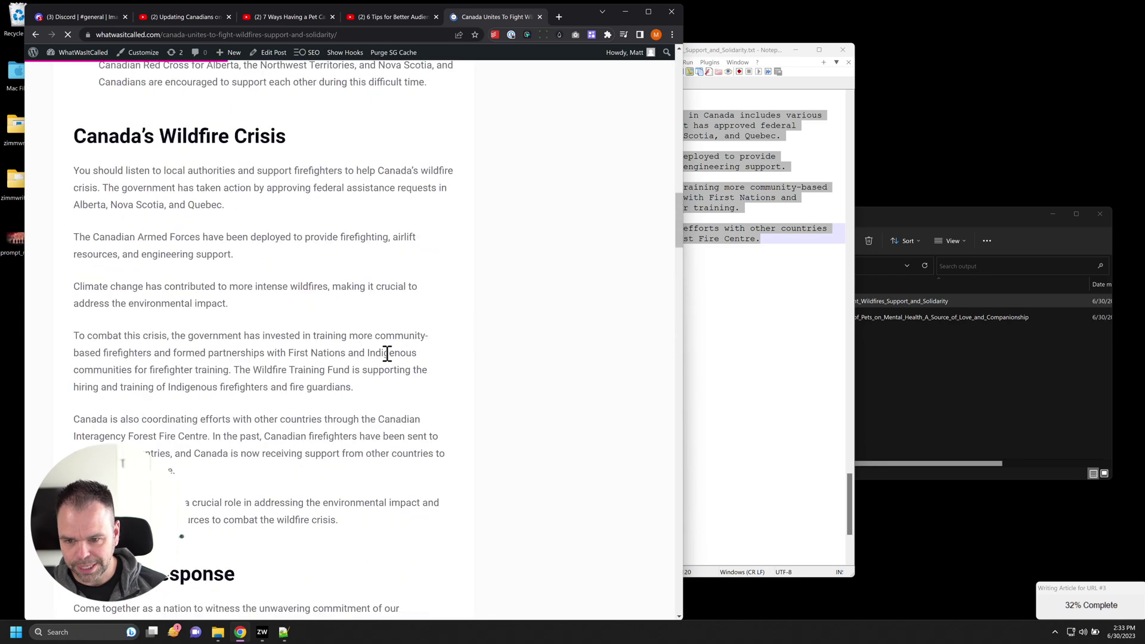
scroll(387, 358, down, 20)
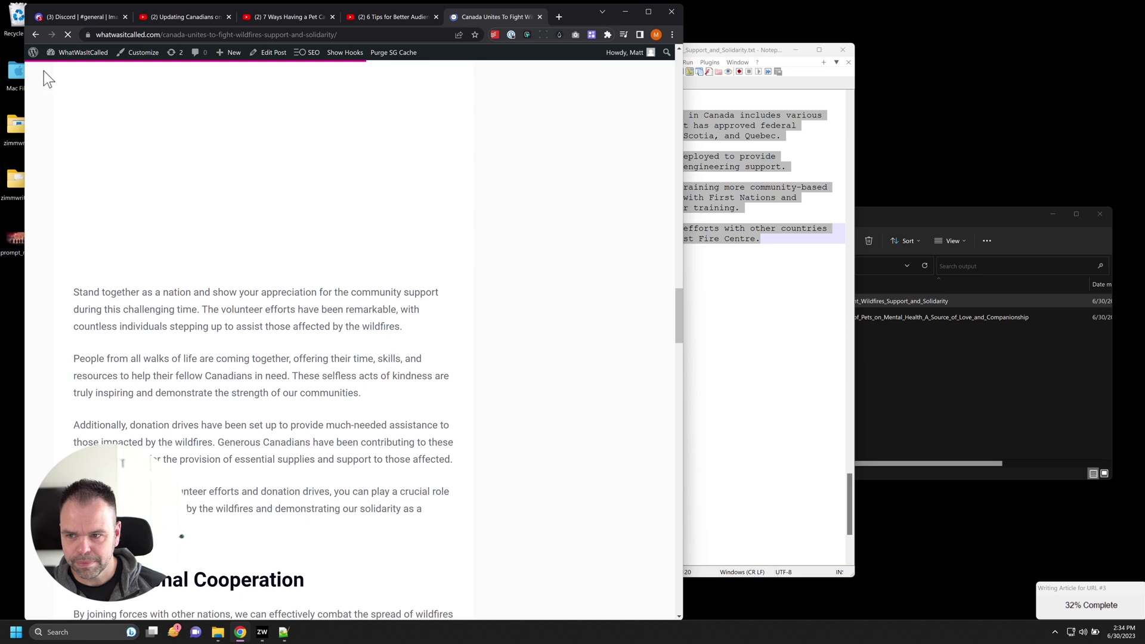
Step: Open the hosting dashboard in a new tab and close the live wildfires article tab
mouse_move(62, 55)
middle_click(92, 76)
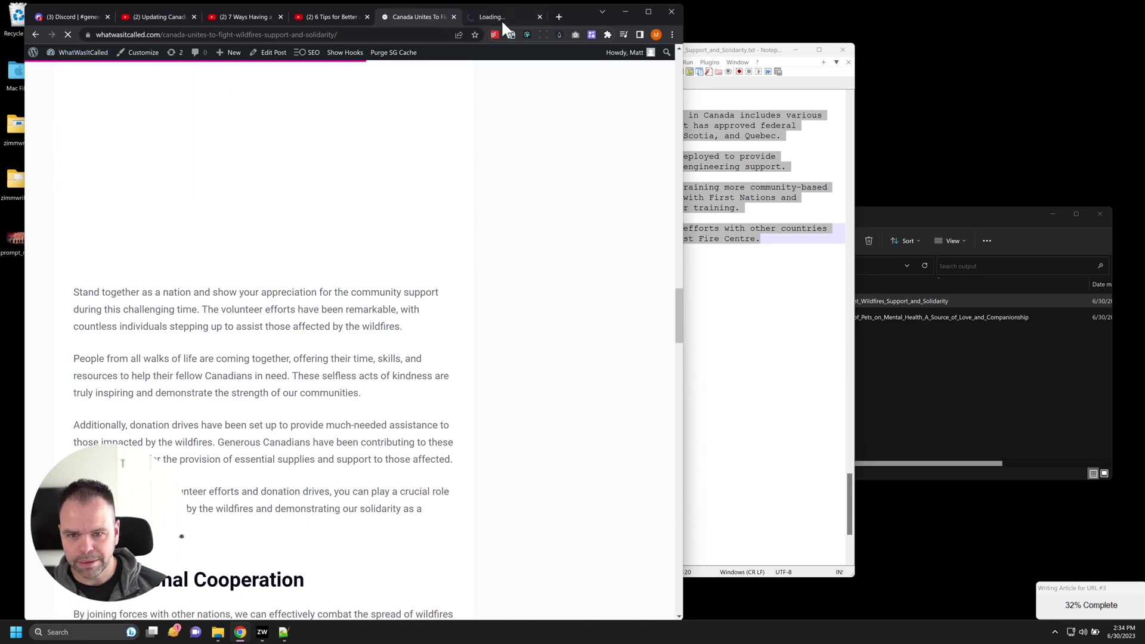
click(502, 20)
click(822, 384)
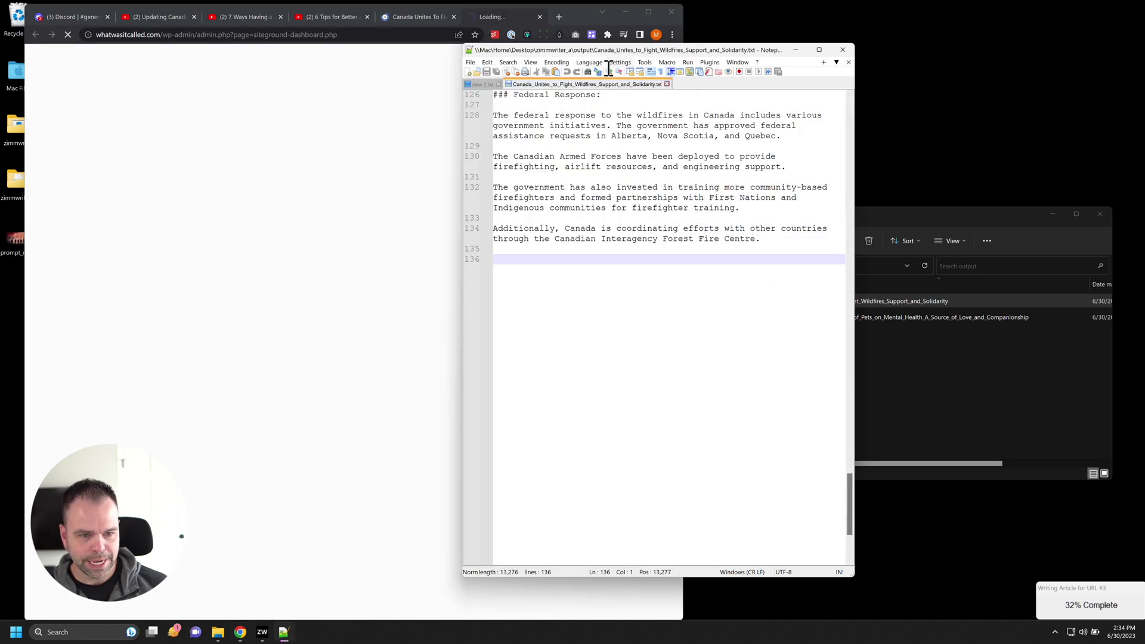
click(667, 84)
Step: Open the pets mental-health article file and select its /imagine prompt through '--ar 16:9'
click(901, 332)
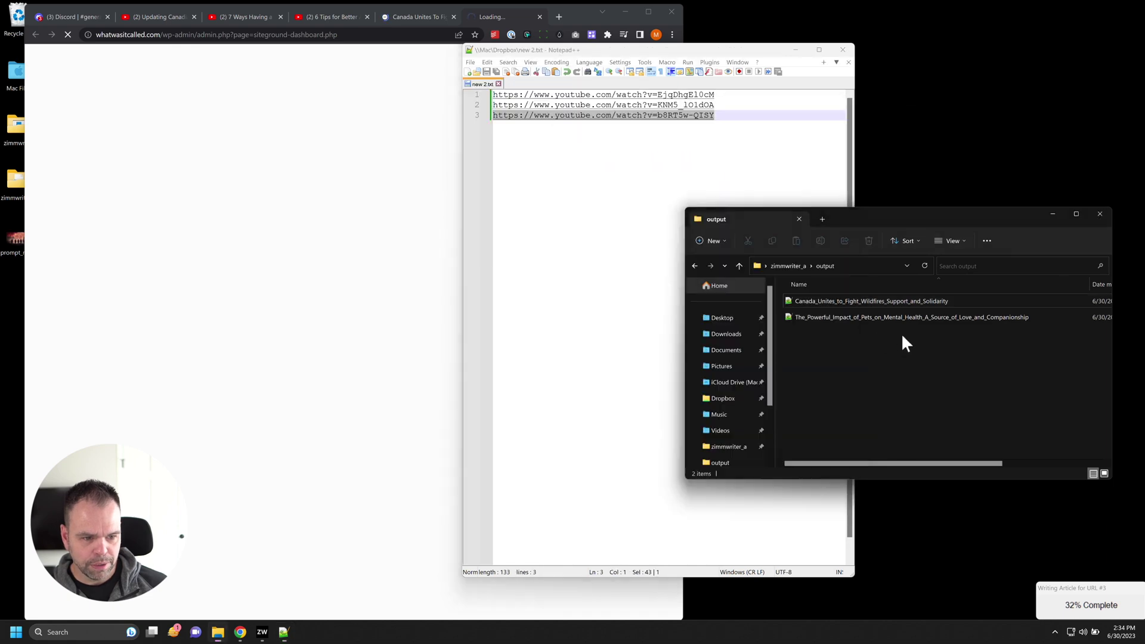
double_click(866, 317)
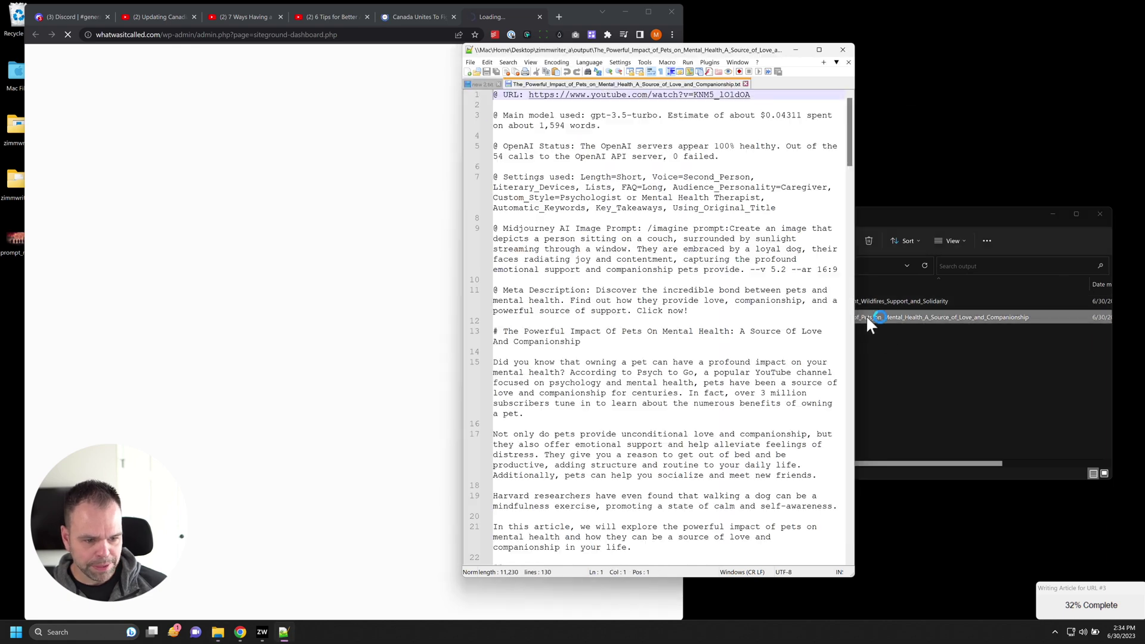
click(257, 18)
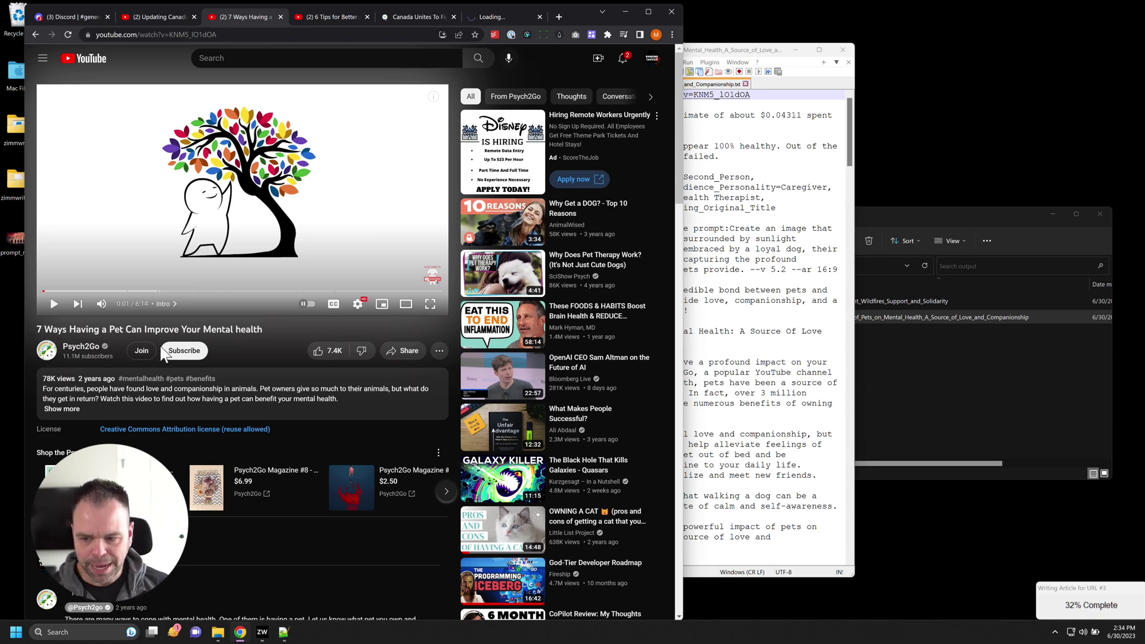
click(756, 291)
click(755, 281)
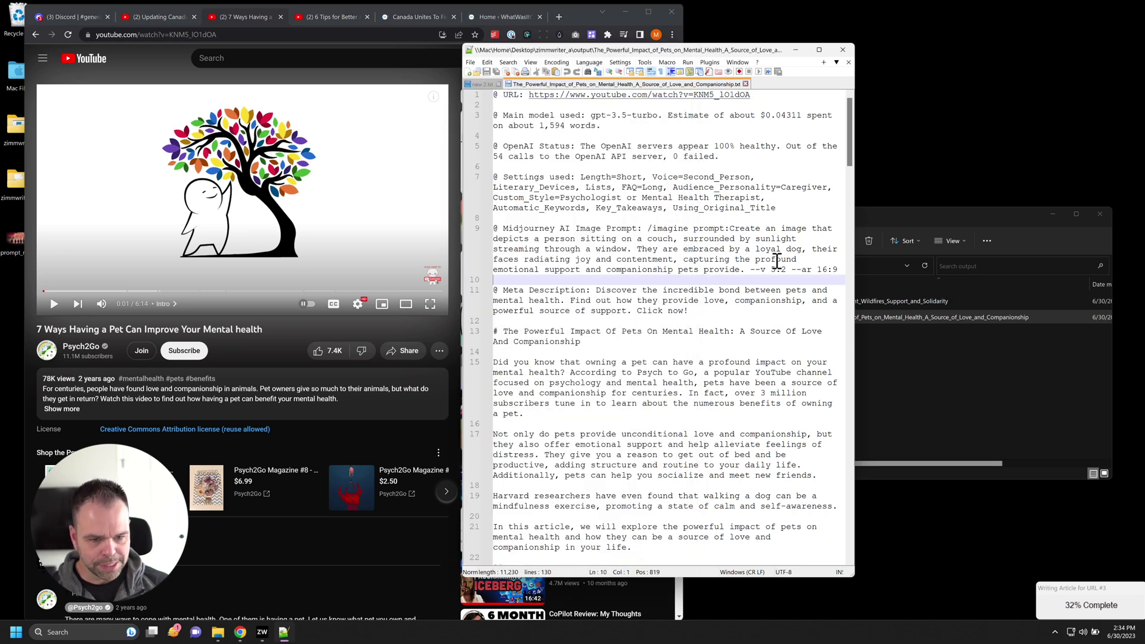
click(777, 260)
drag(840, 269, 648, 229)
key(ctrl+c)
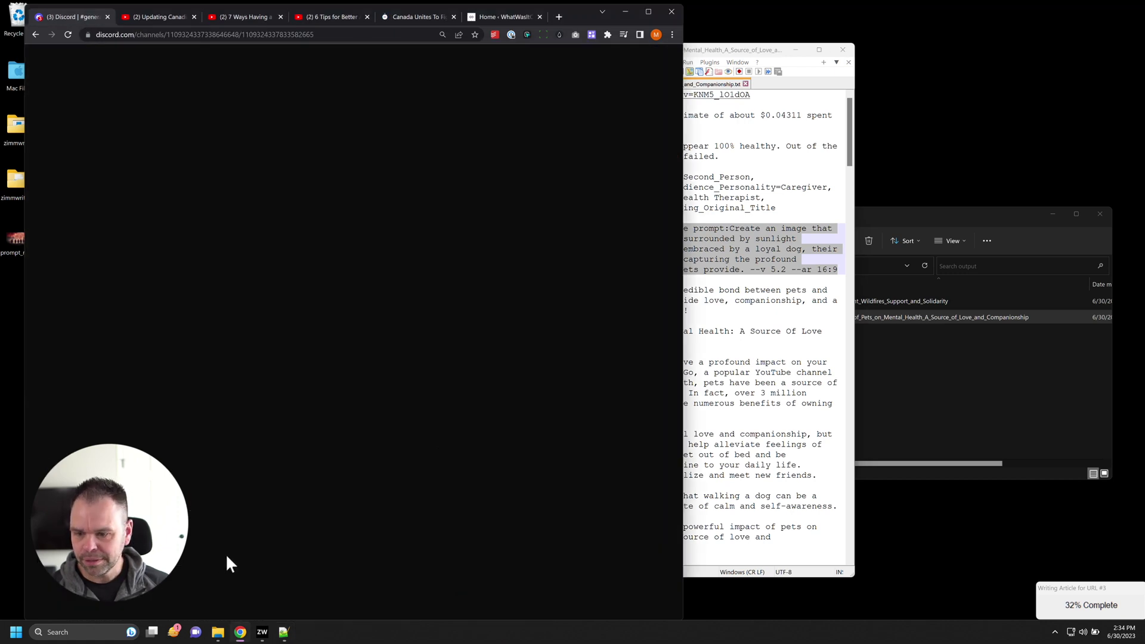
Step: Paste the couch-and-loyal-dog /imagine prompt into Discord #general and submit it to Midjourney
click(317, 493)
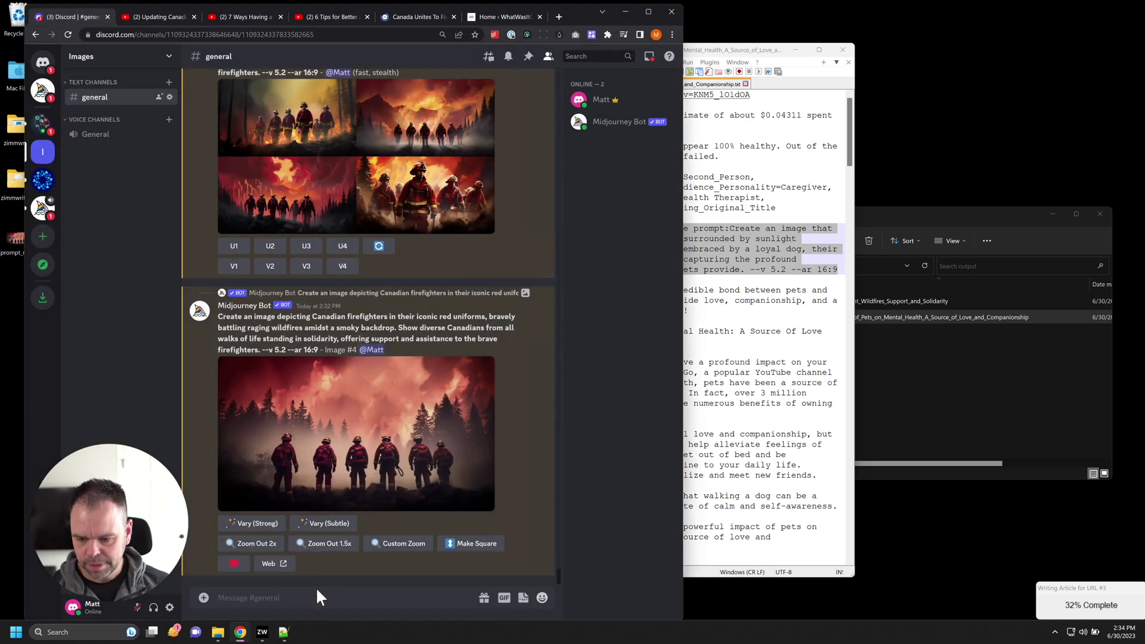
key(ctrl+v)
key(Return)
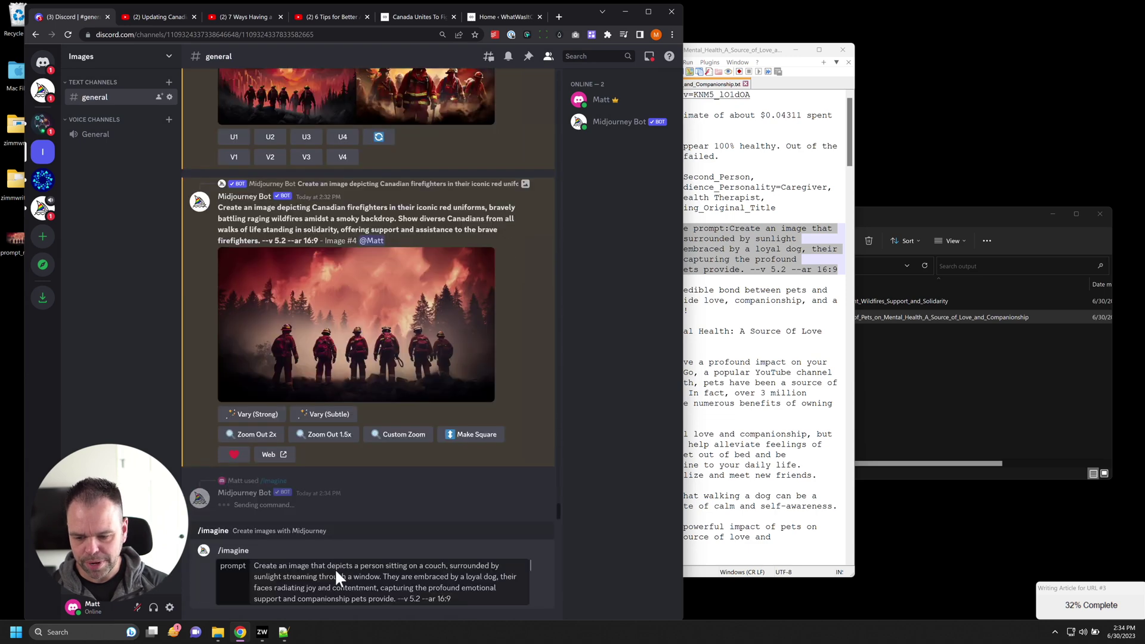
key(Return)
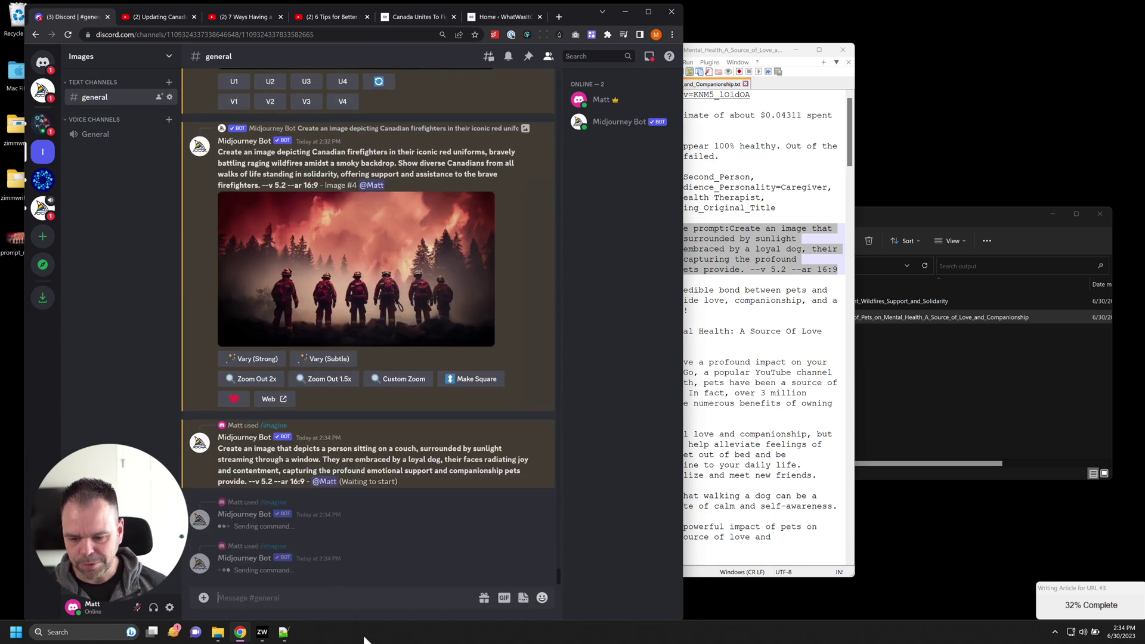
click(478, 13)
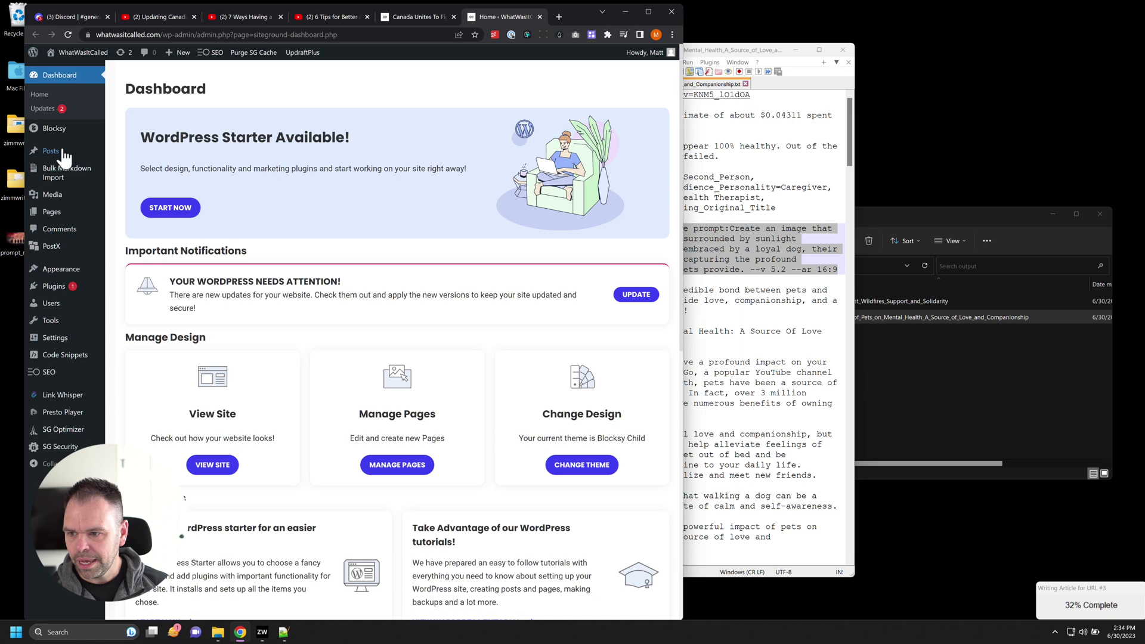
Step: Create a new post titled 'The Powerful Impact of Pets on Mental Health'
mouse_move(65, 156)
click(125, 172)
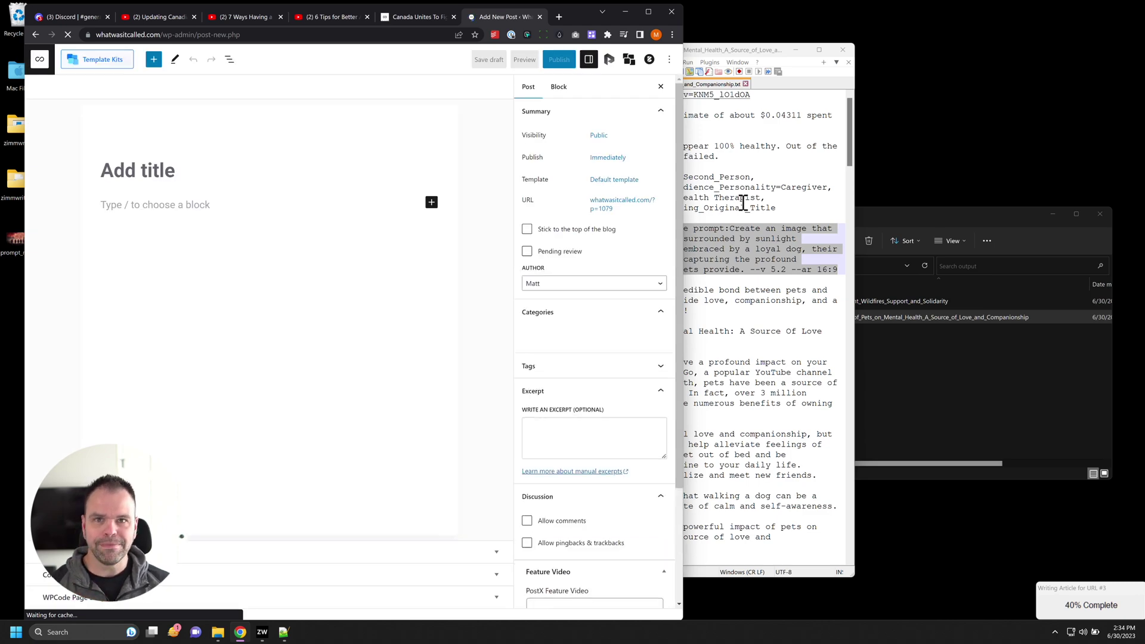
click(743, 200)
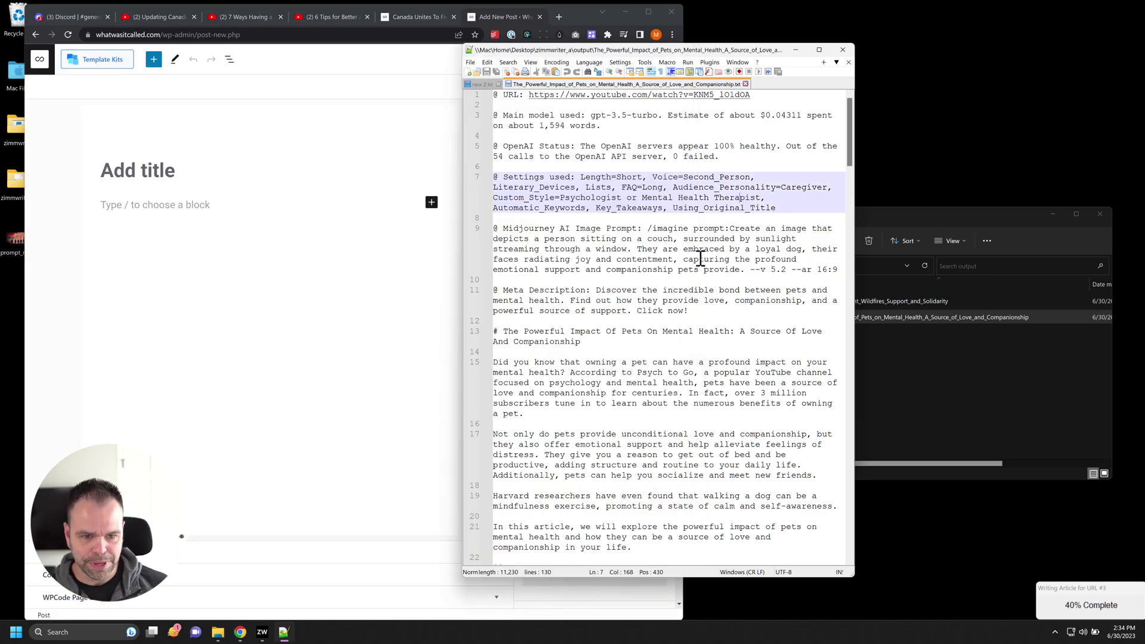
drag(596, 344, 504, 331)
key(ctrl+c)
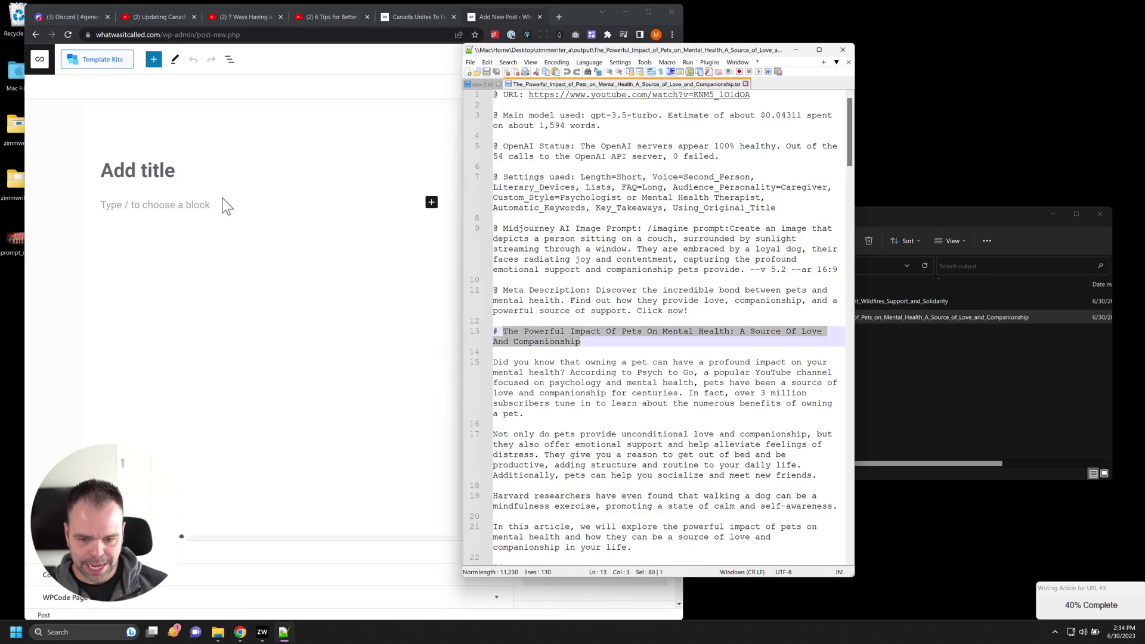
click(186, 172)
key(ctrl+v)
Step: Copy the full pets article text from Notepad++ into the new post's body
click(784, 308)
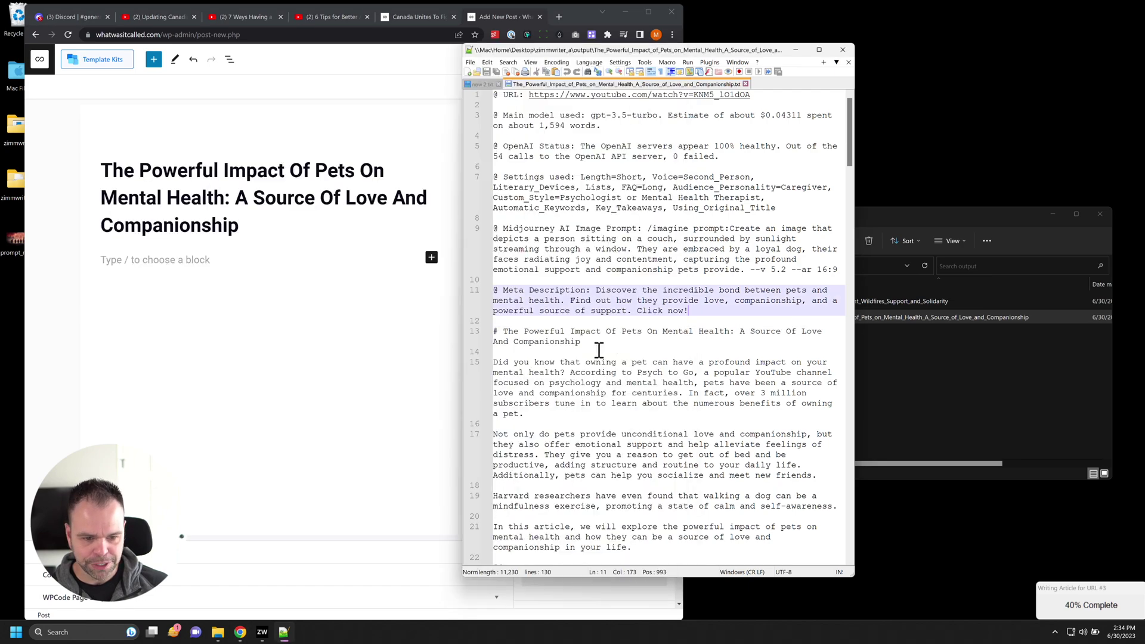
drag(494, 363, 560, 455)
scroll(659, 511, down, 20)
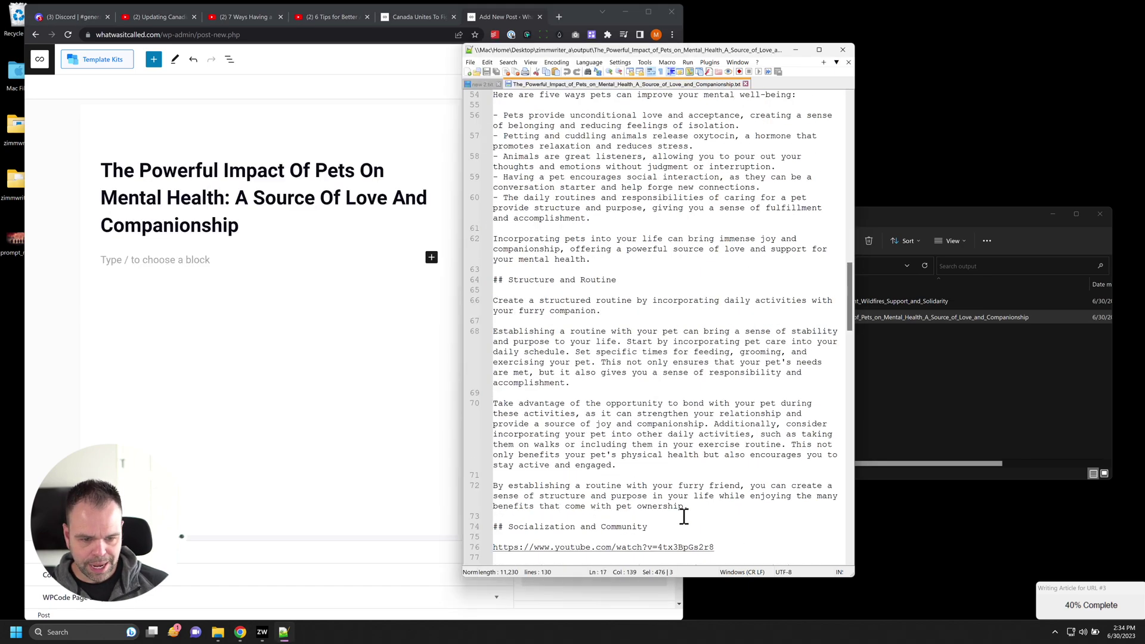
scroll(734, 356, up, 20)
key(ctrl+a)
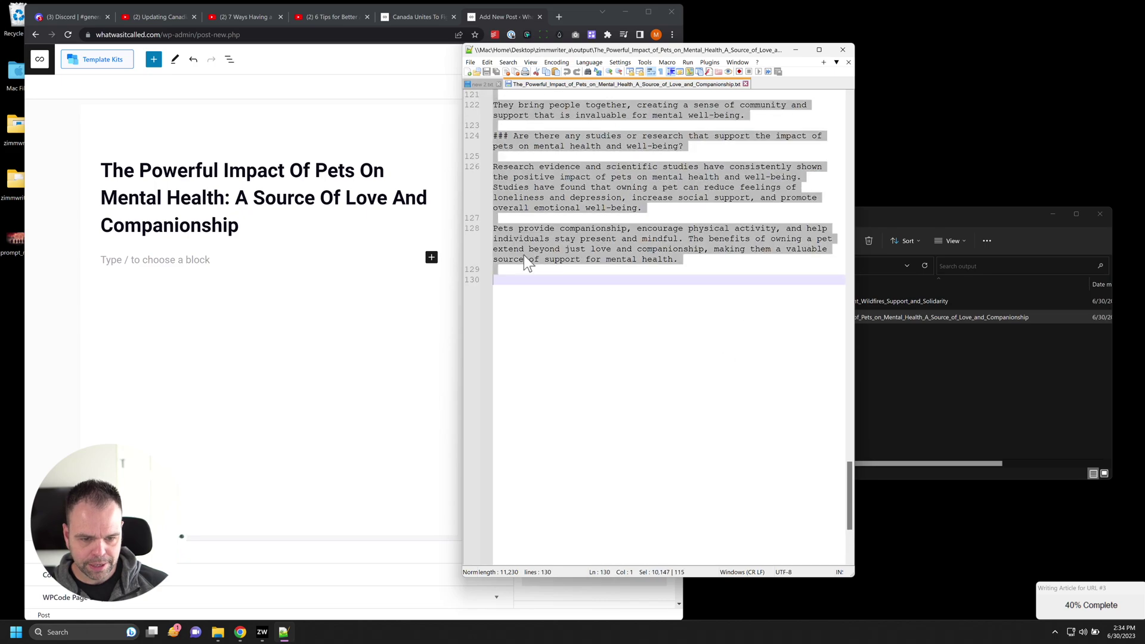
click(192, 263)
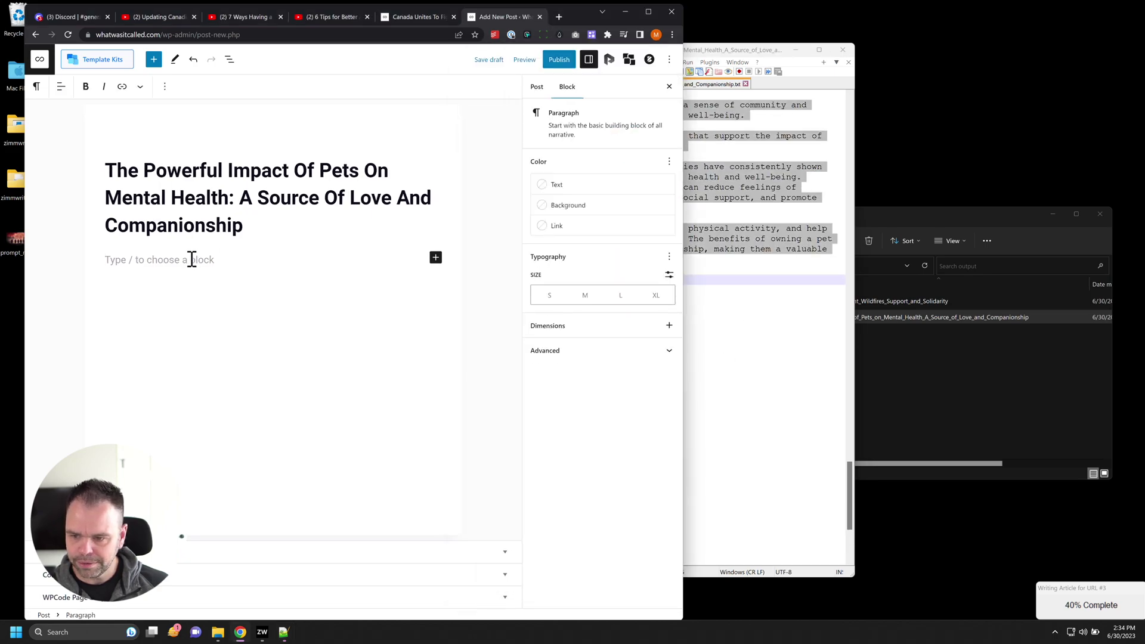
key(ctrl+v)
scroll(256, 351, up, 15)
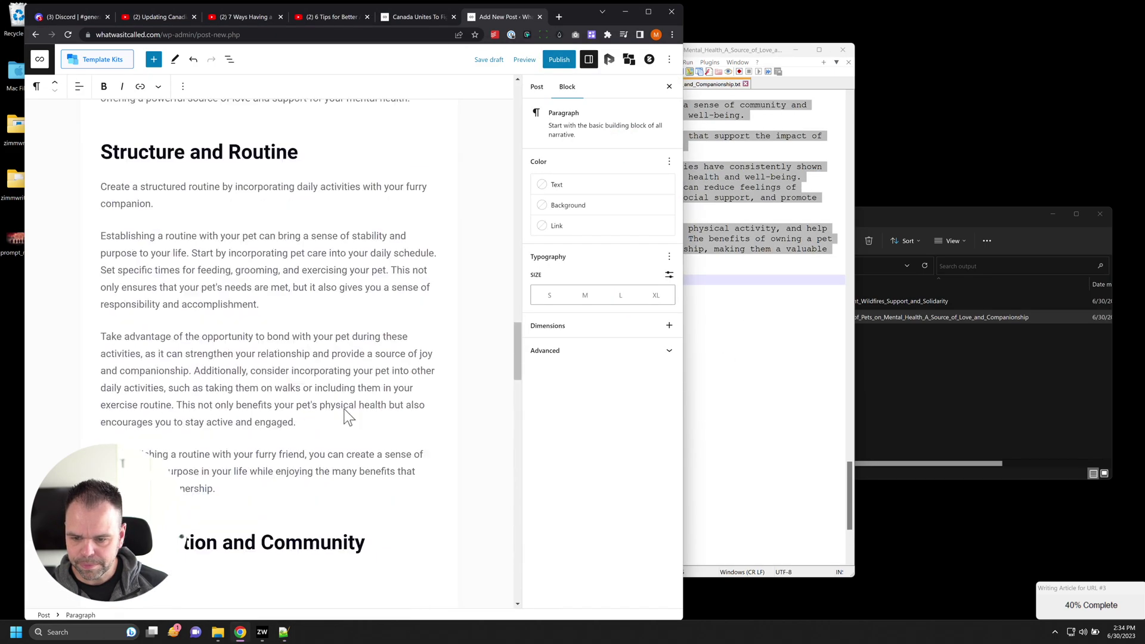
scroll(344, 409, up, 20)
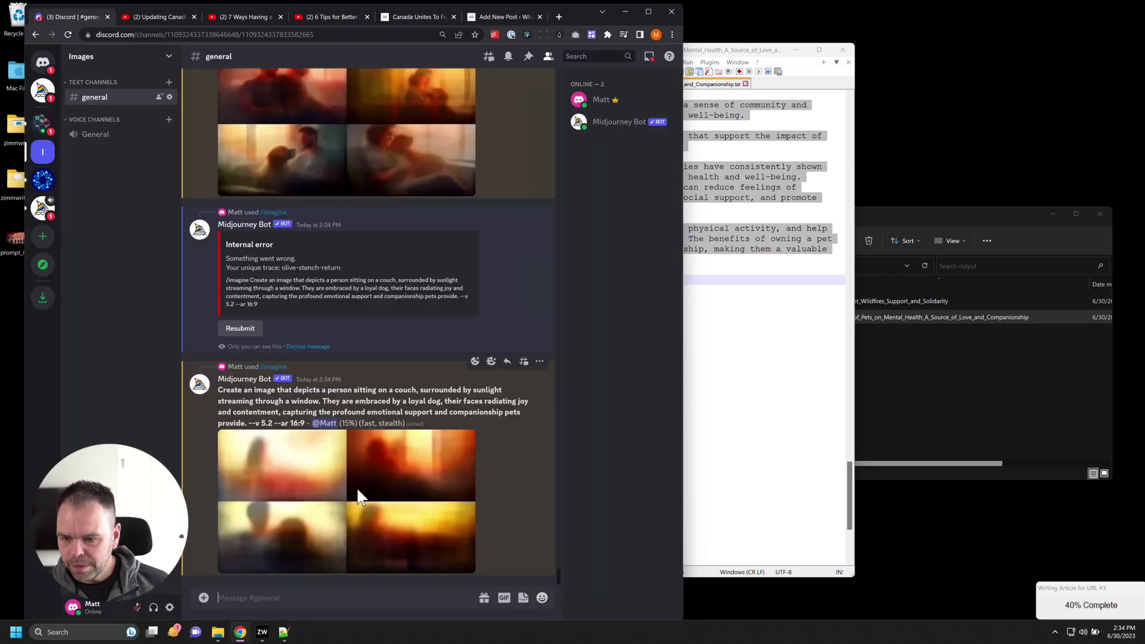
click(70, 17)
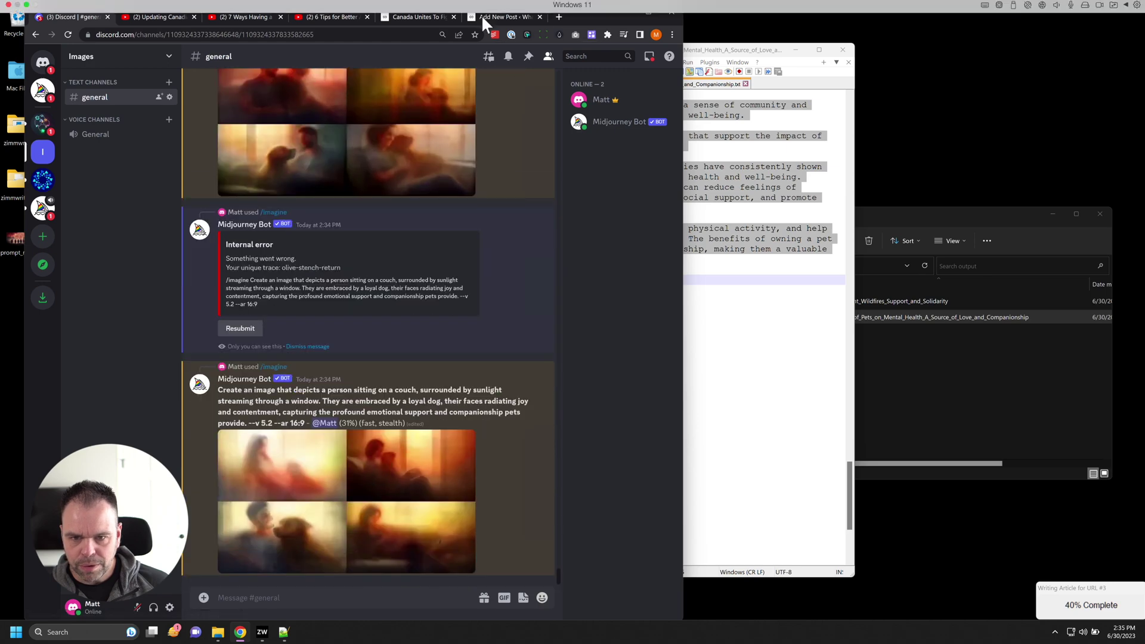
Step: Go back to the post editor, then bring up the '7 Ways Having a Pet' YouTube video
click(493, 16)
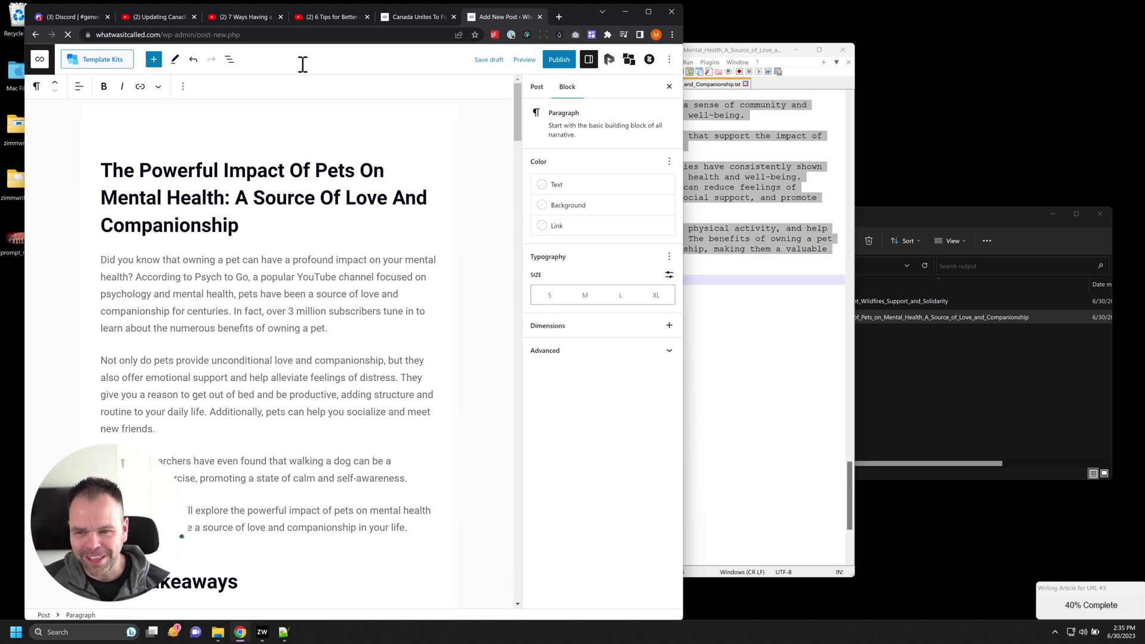
click(251, 18)
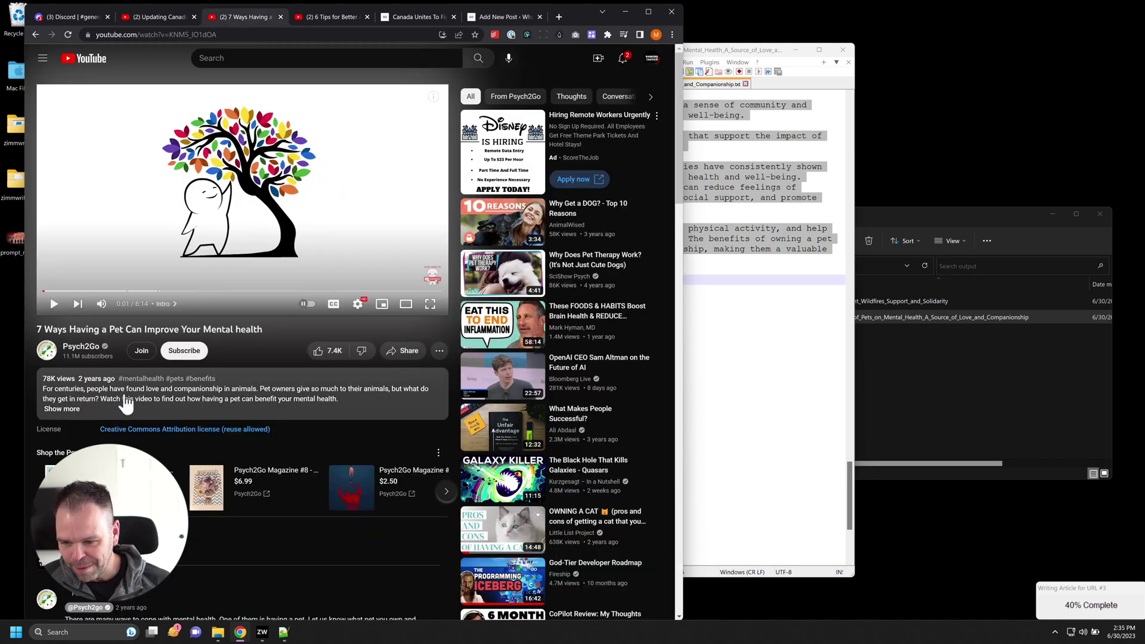
Step: Leave the YouTube video for the WordPress Add New Post draft of the pets article
click(506, 17)
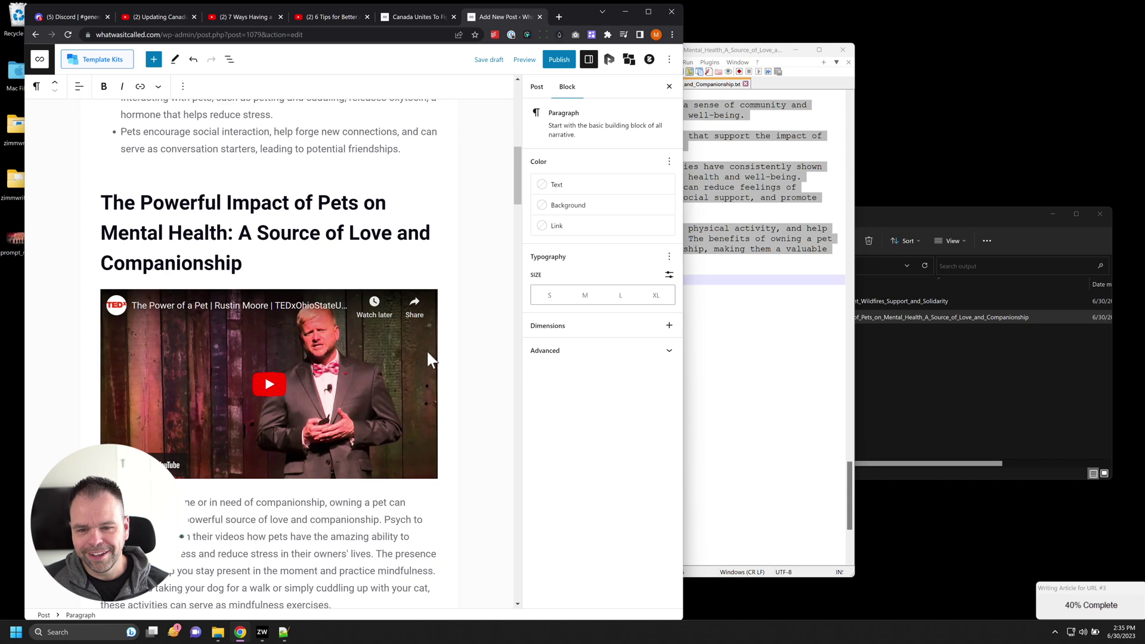
scroll(437, 359, down, 3)
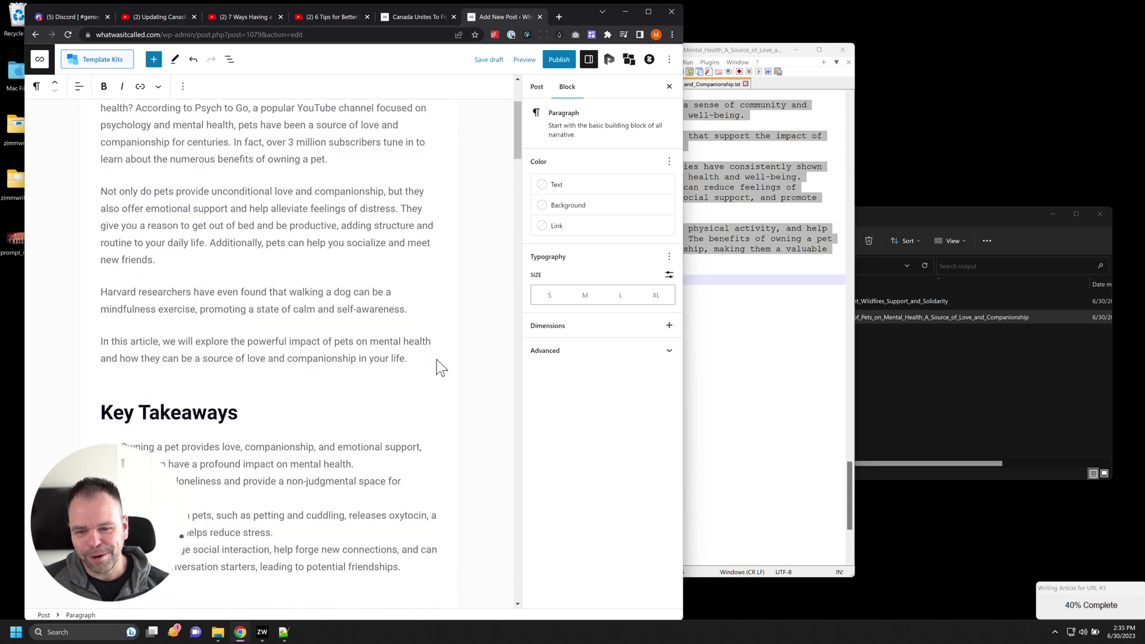
scroll(441, 367, up, 3)
scroll(425, 385, down, 6)
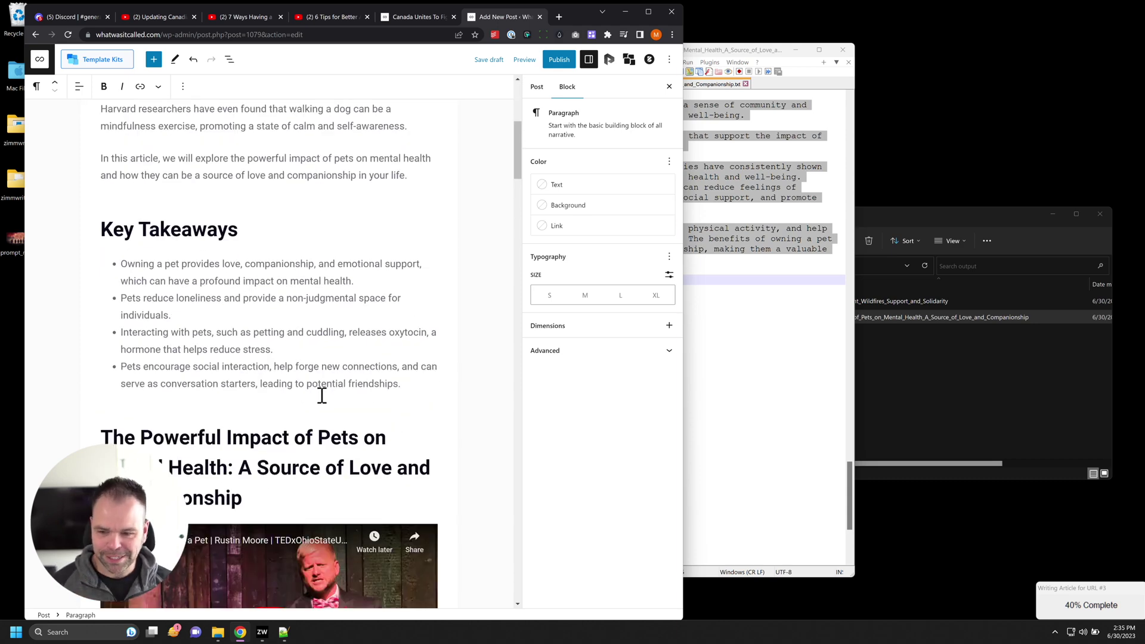
scroll(328, 376, down, 4)
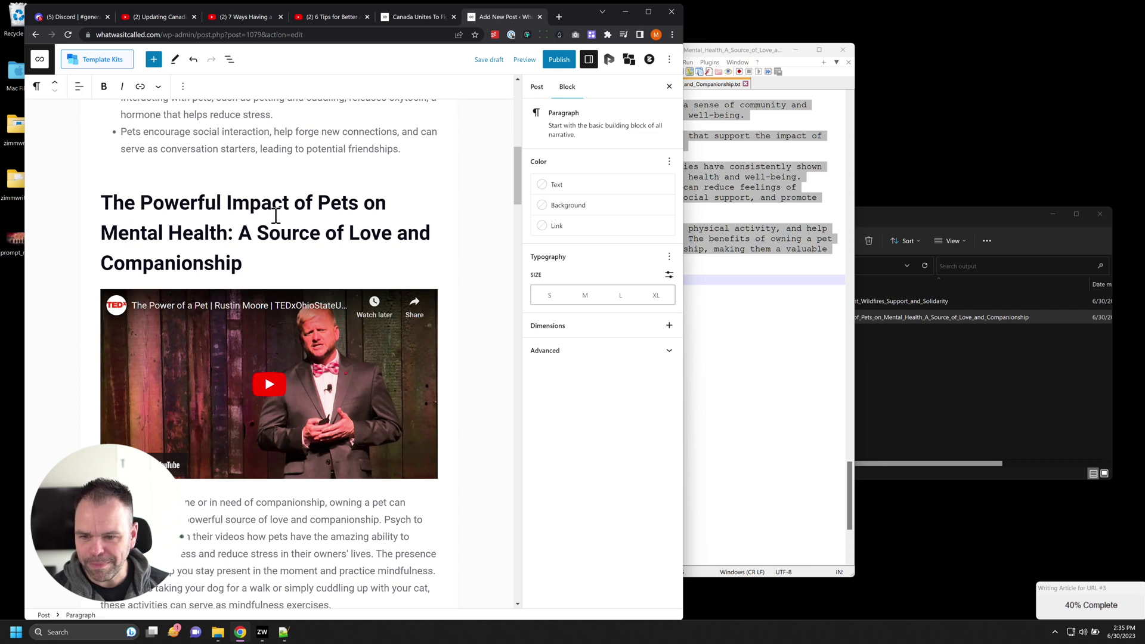
drag(165, 205, 259, 259)
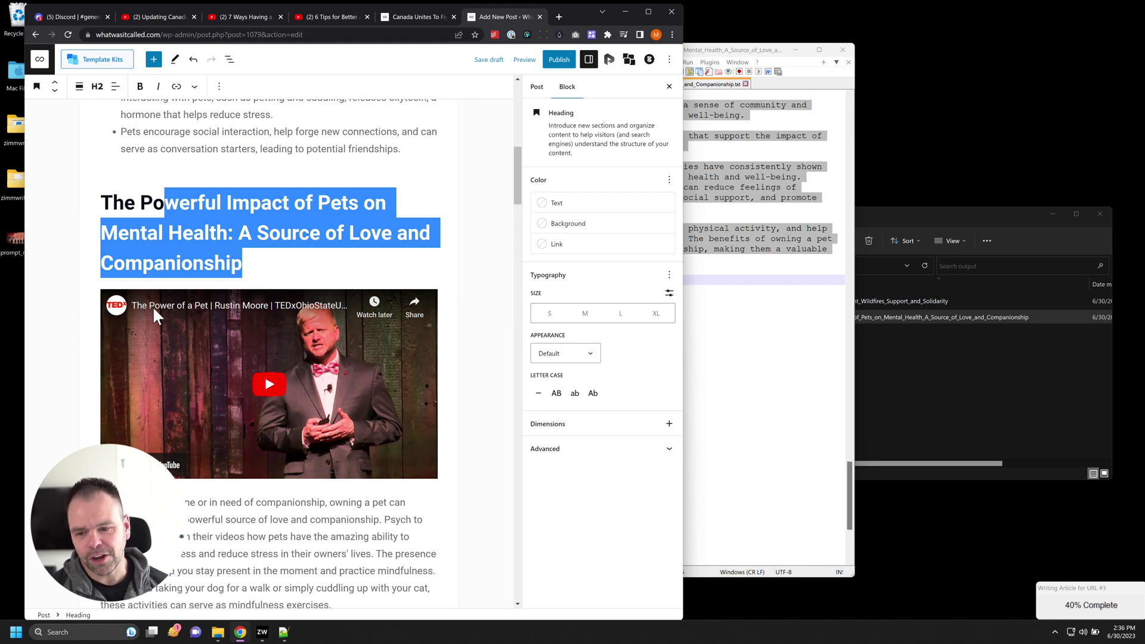
scroll(349, 471, down, 12)
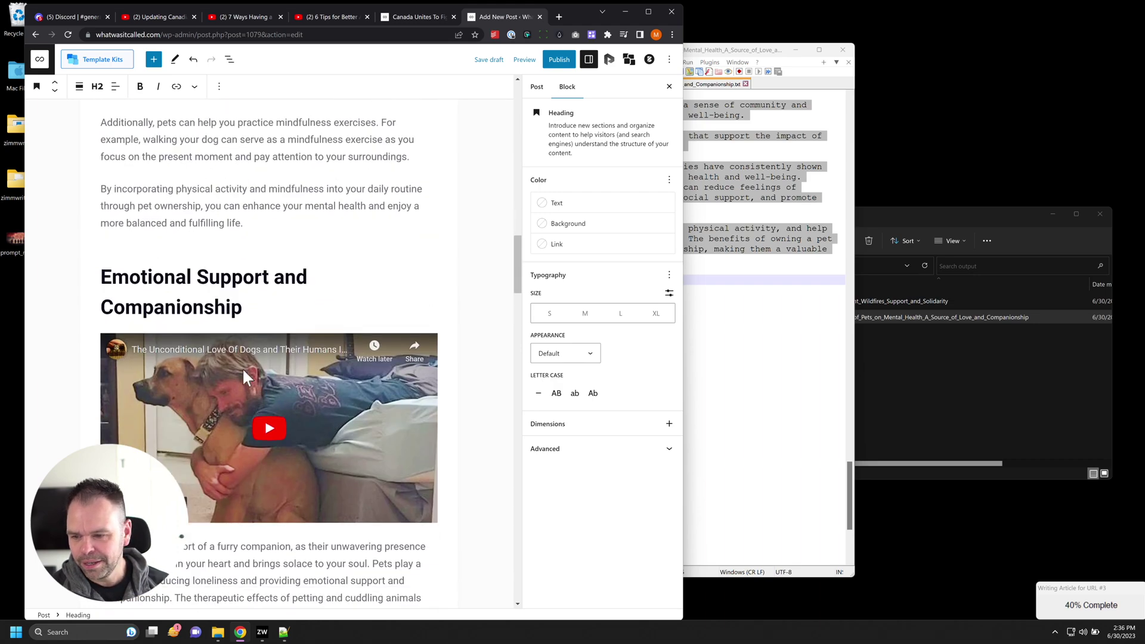
scroll(209, 275, down, 2)
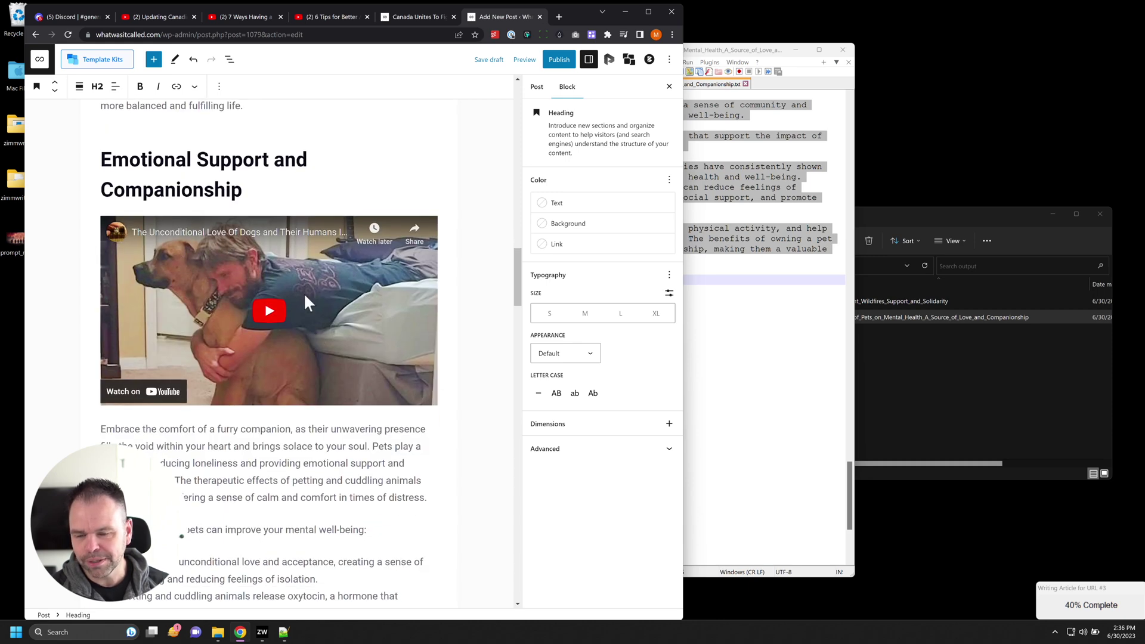
scroll(274, 327, down, 4)
scroll(275, 327, down, 12)
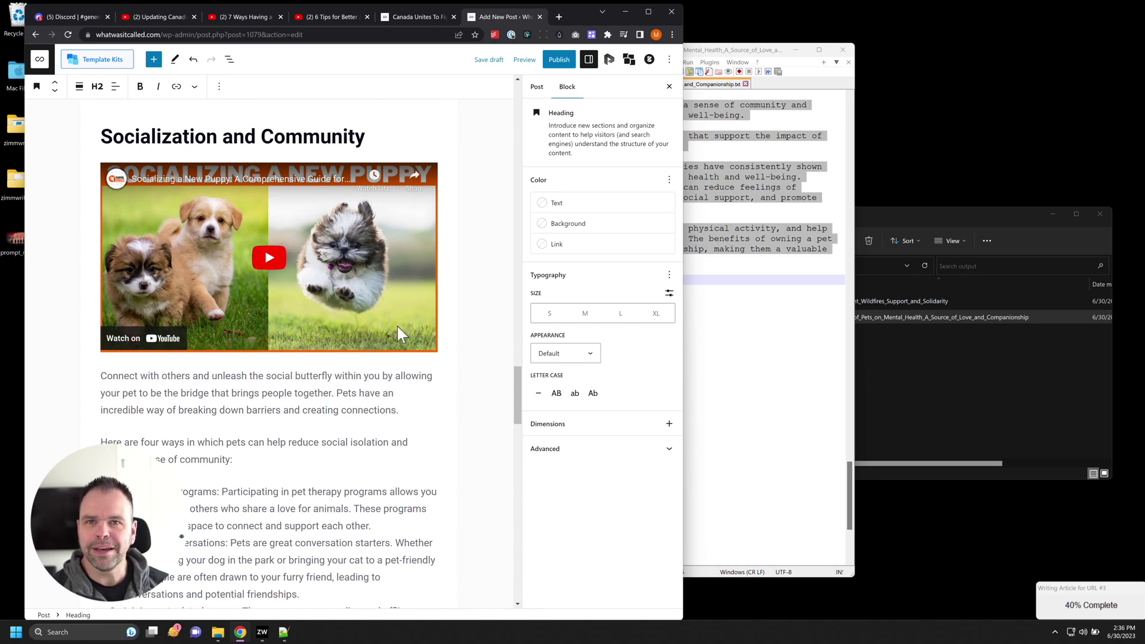
scroll(397, 327, down, 10)
scroll(411, 318, up, 15)
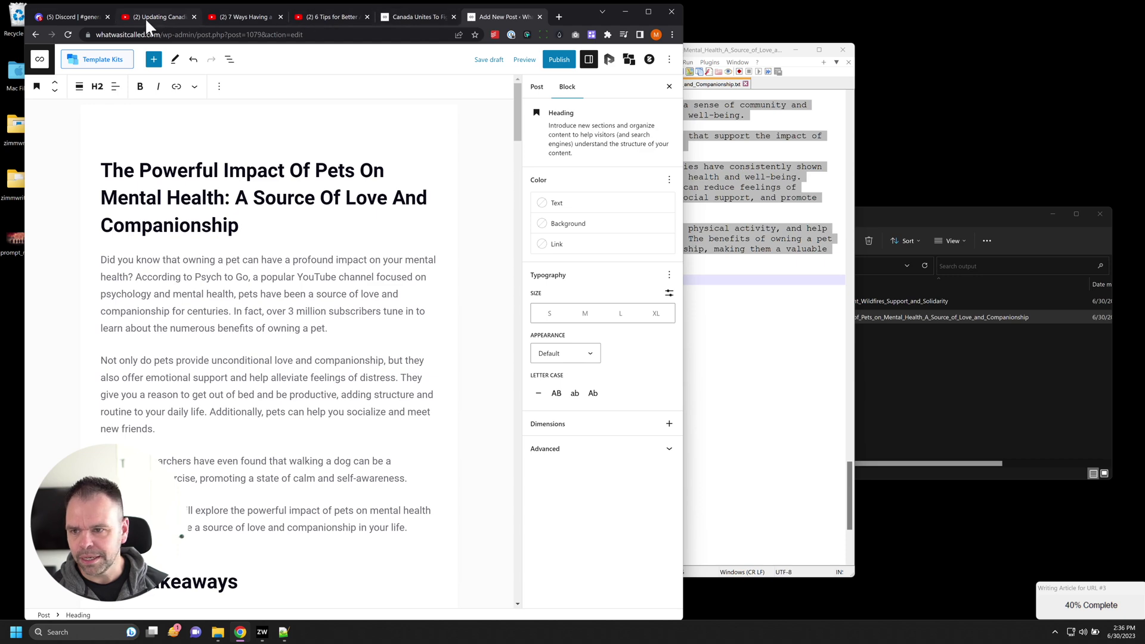
Step: Upscale image #1 of the Midjourney couch-and-dog grid
click(63, 16)
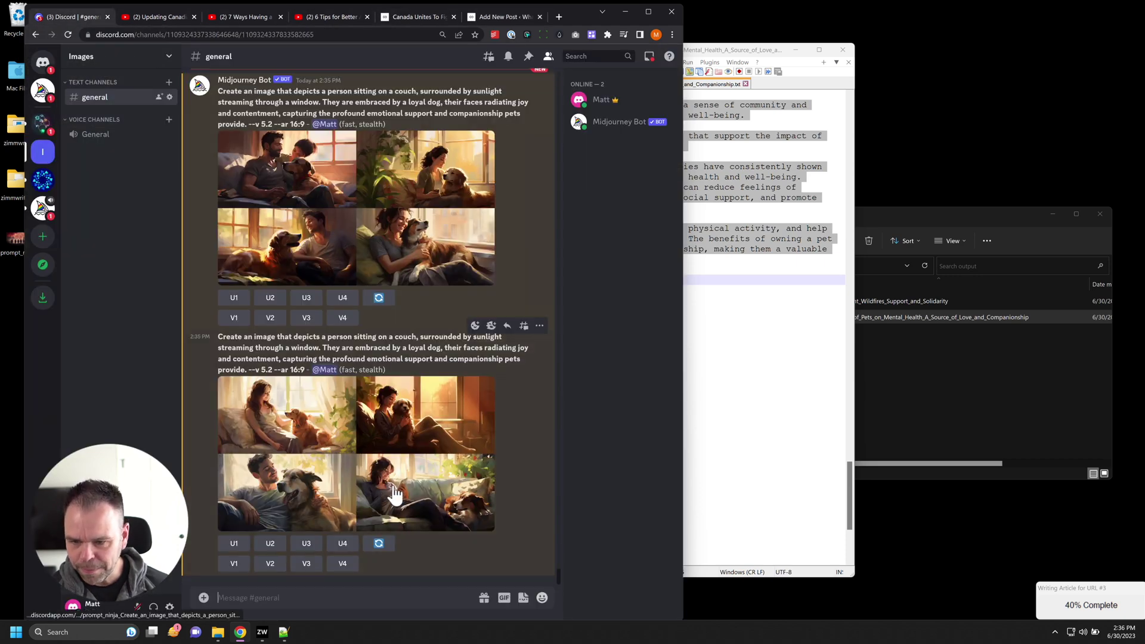
click(379, 229)
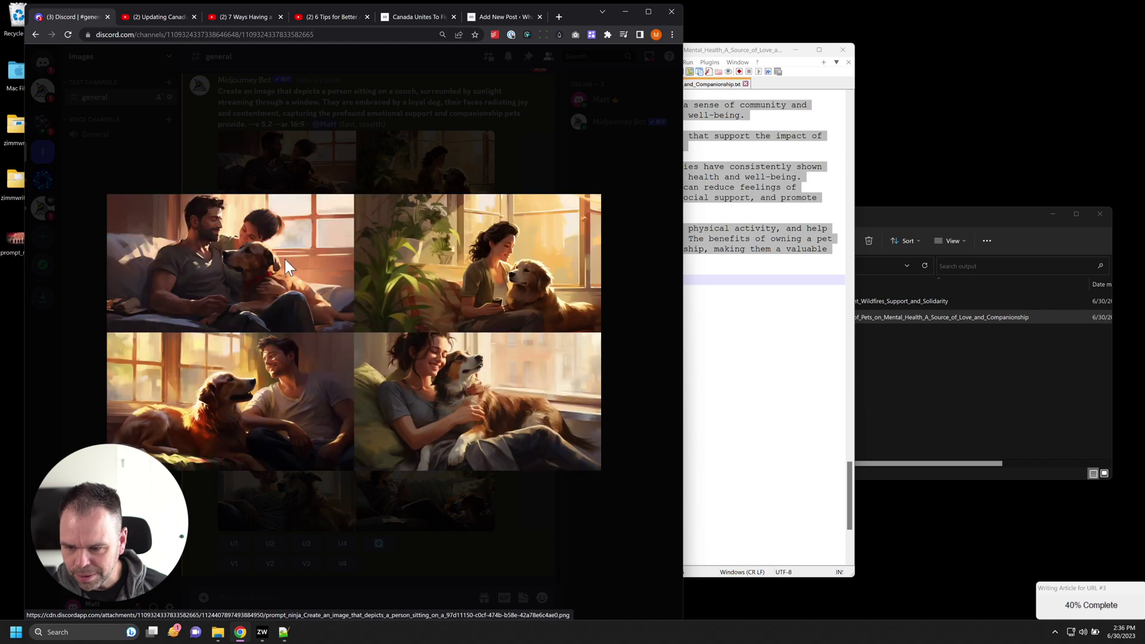
click(625, 182)
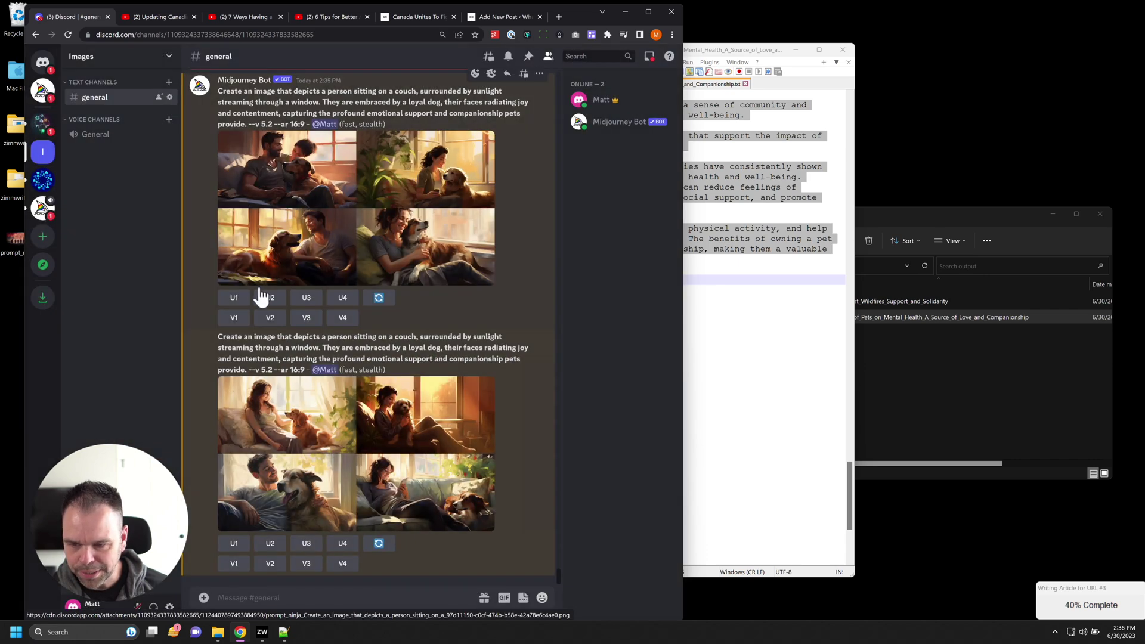
click(234, 298)
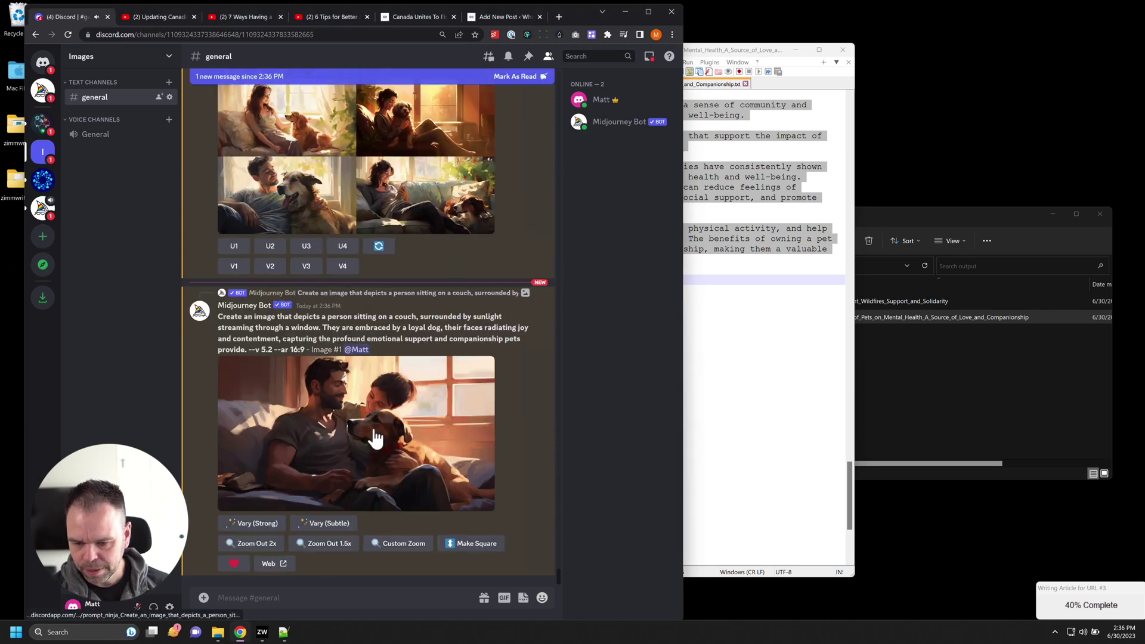
Step: Save the upscaled couple-with-dog PNG to the Desktop
click(377, 425)
right_click(366, 320)
click(403, 340)
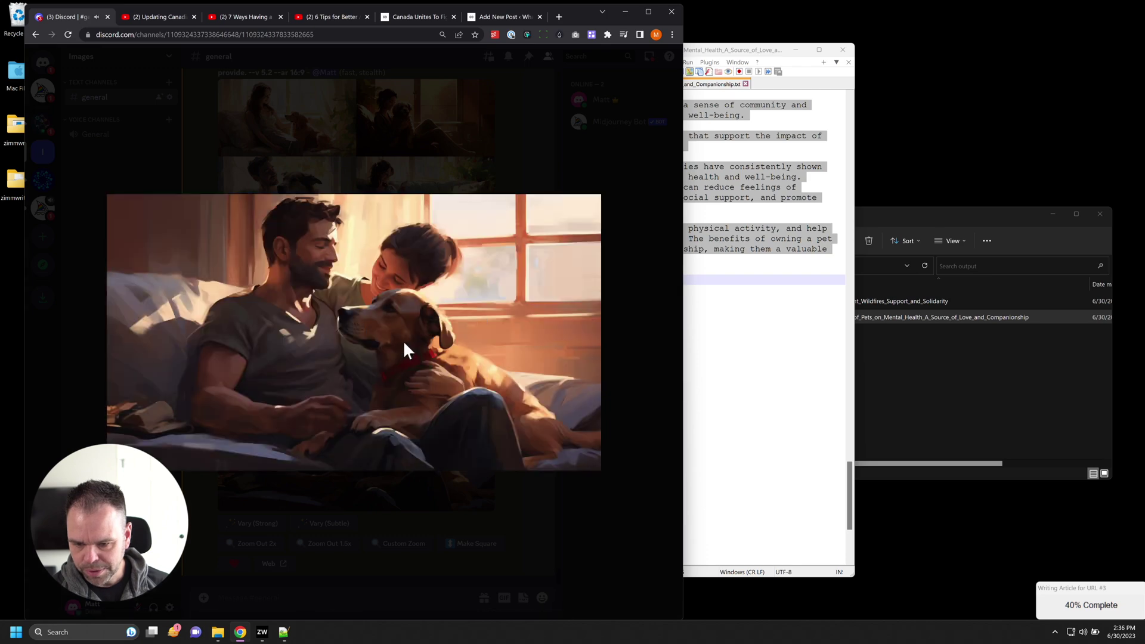
click(424, 260)
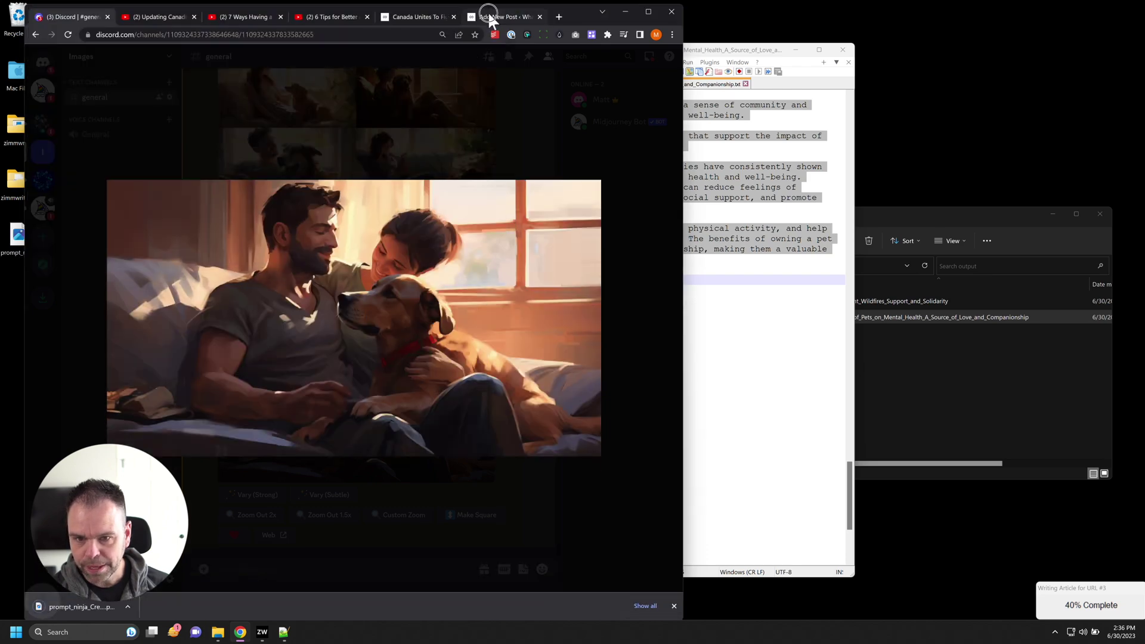
Step: Upload the Desktop couple-and-dog PNG via the Post sidebar and set it as featured image
click(486, 15)
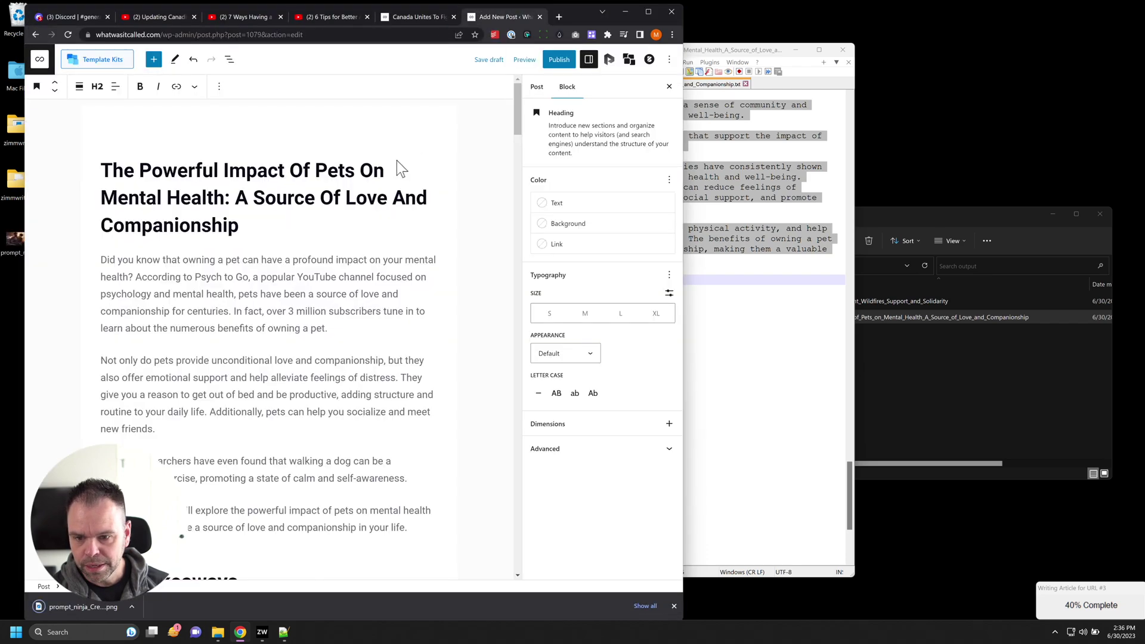
click(537, 87)
scroll(591, 394, down, 5)
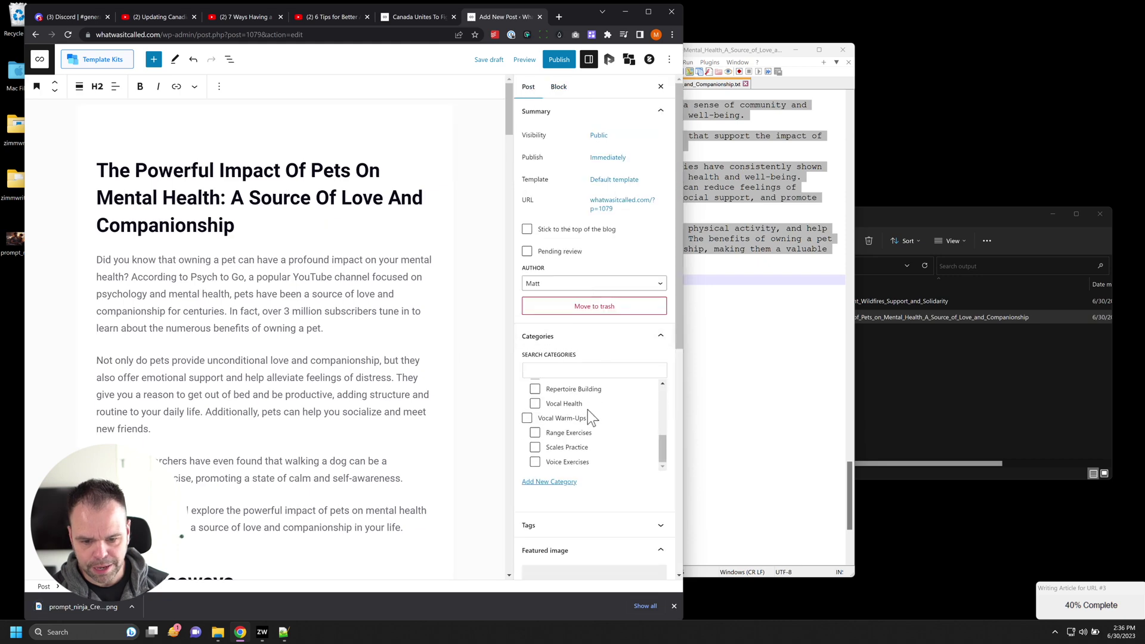
scroll(590, 412, down, 6)
click(609, 235)
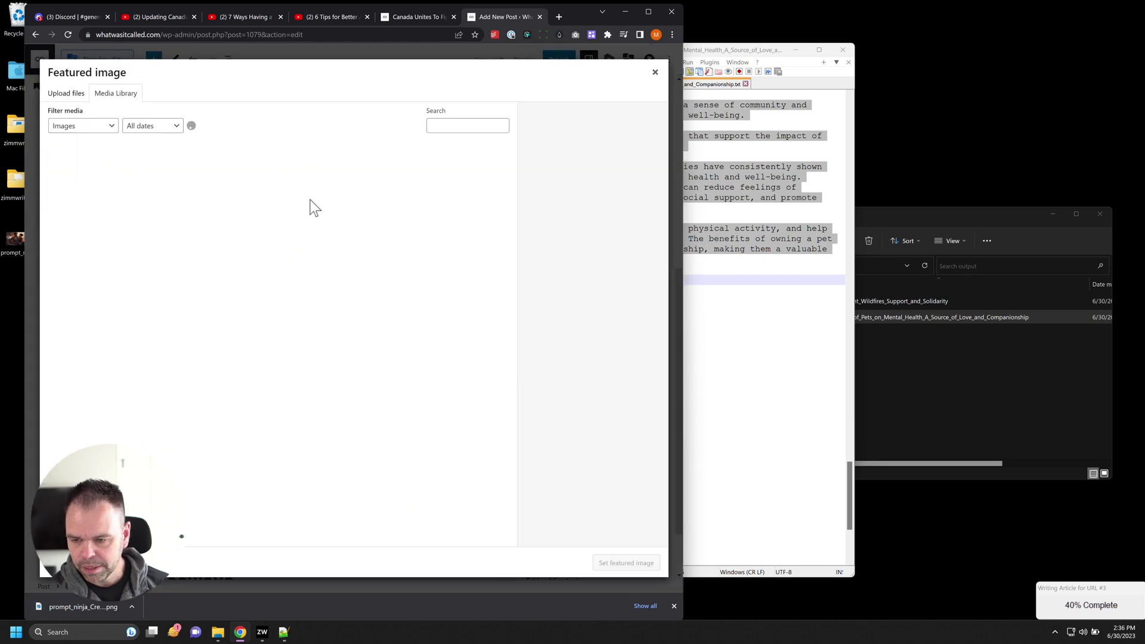
click(69, 94)
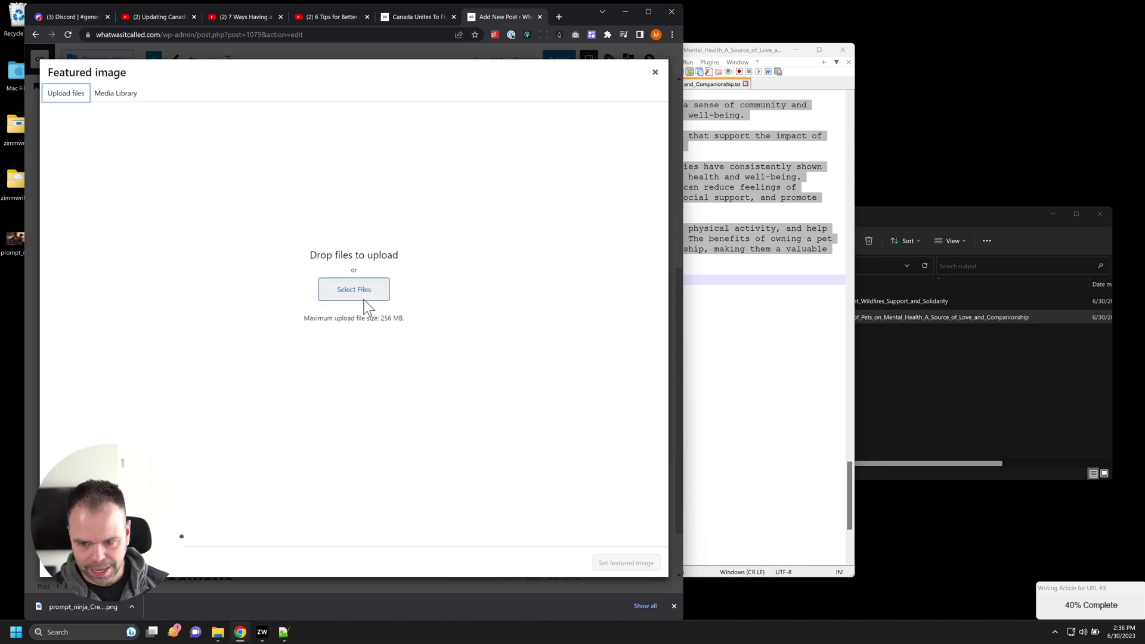
click(365, 302)
click(151, 116)
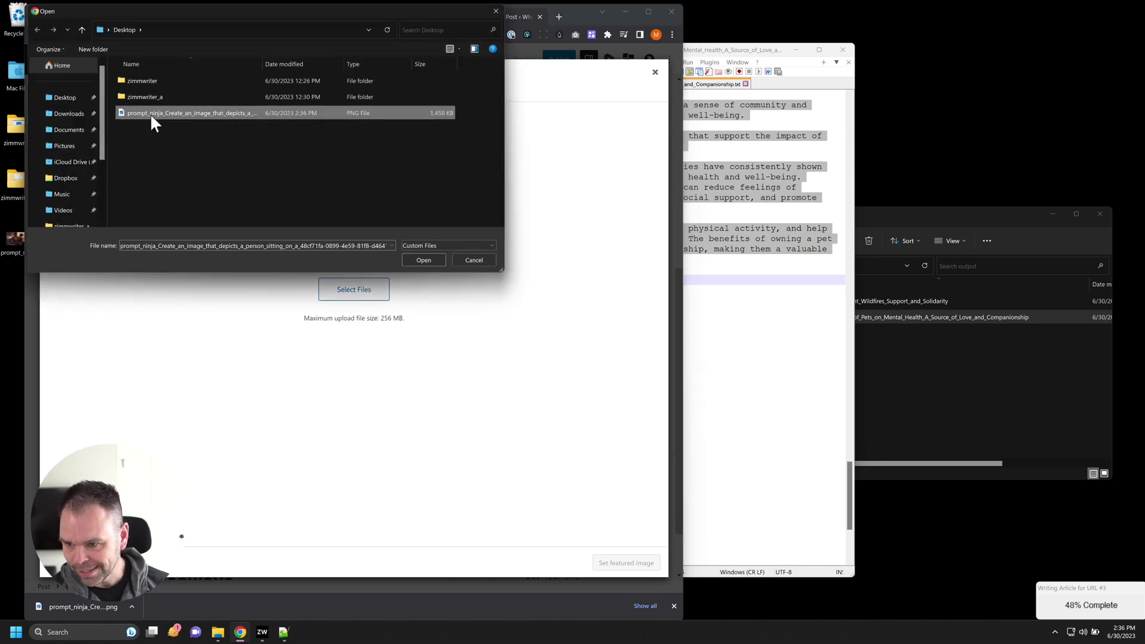
double_click(150, 114)
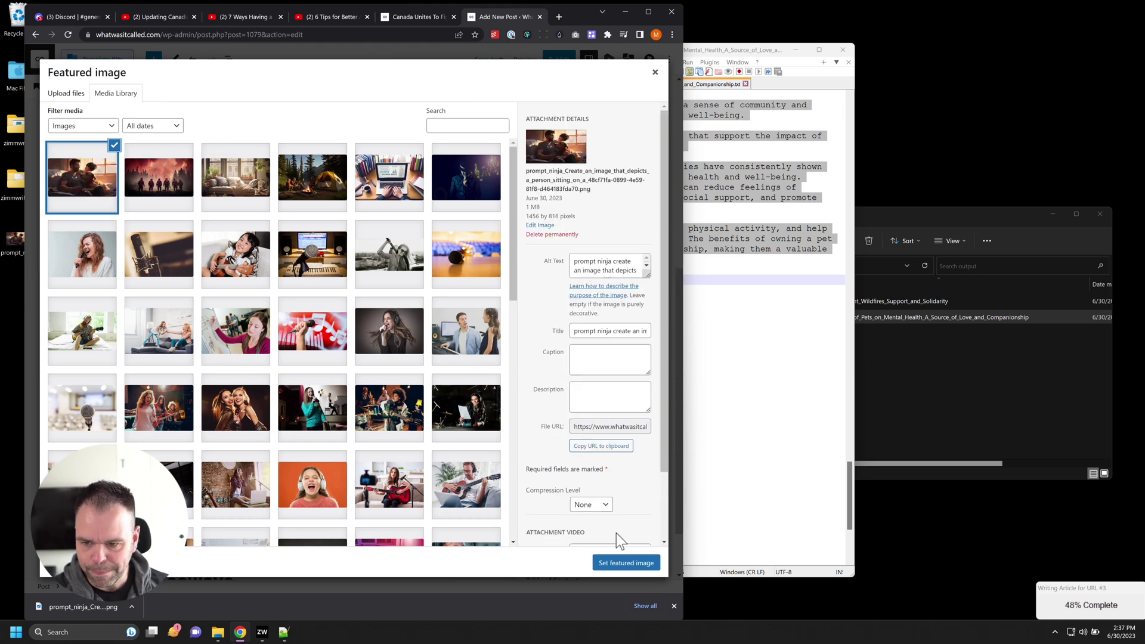
click(624, 560)
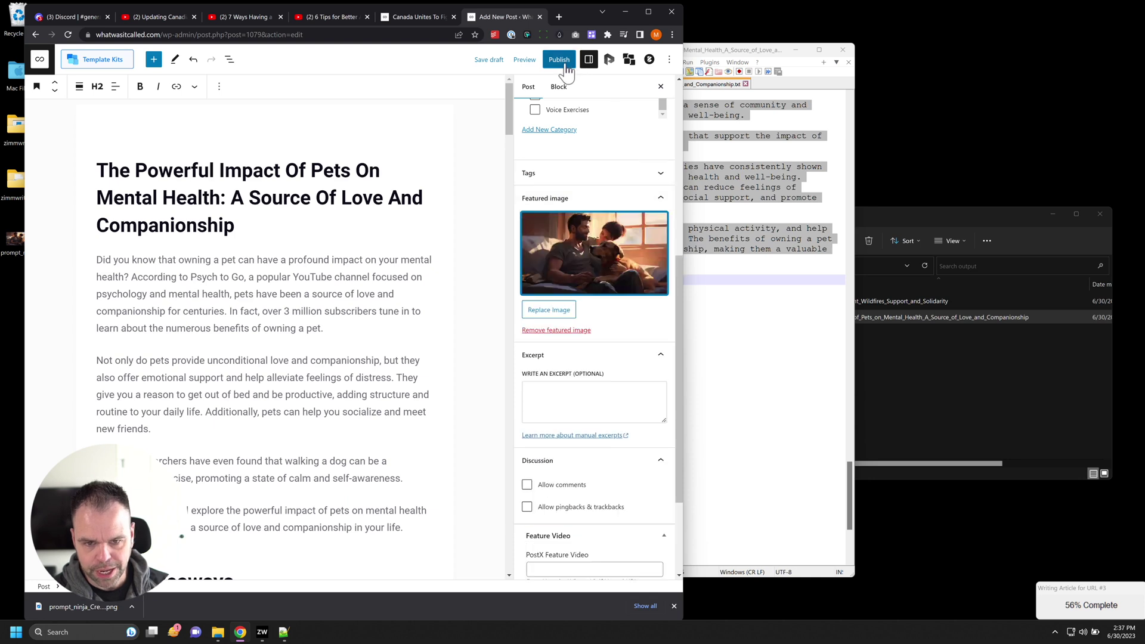
Step: Publish the pets mental-health post and scroll through the live article
click(565, 63)
click(579, 60)
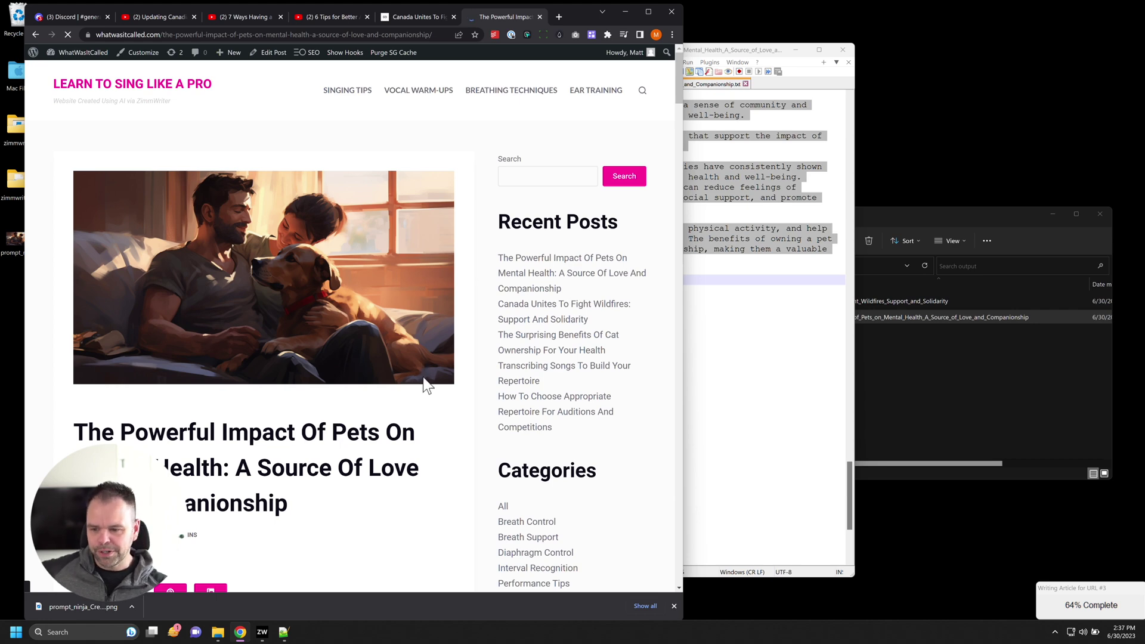
scroll(412, 399, down, 4)
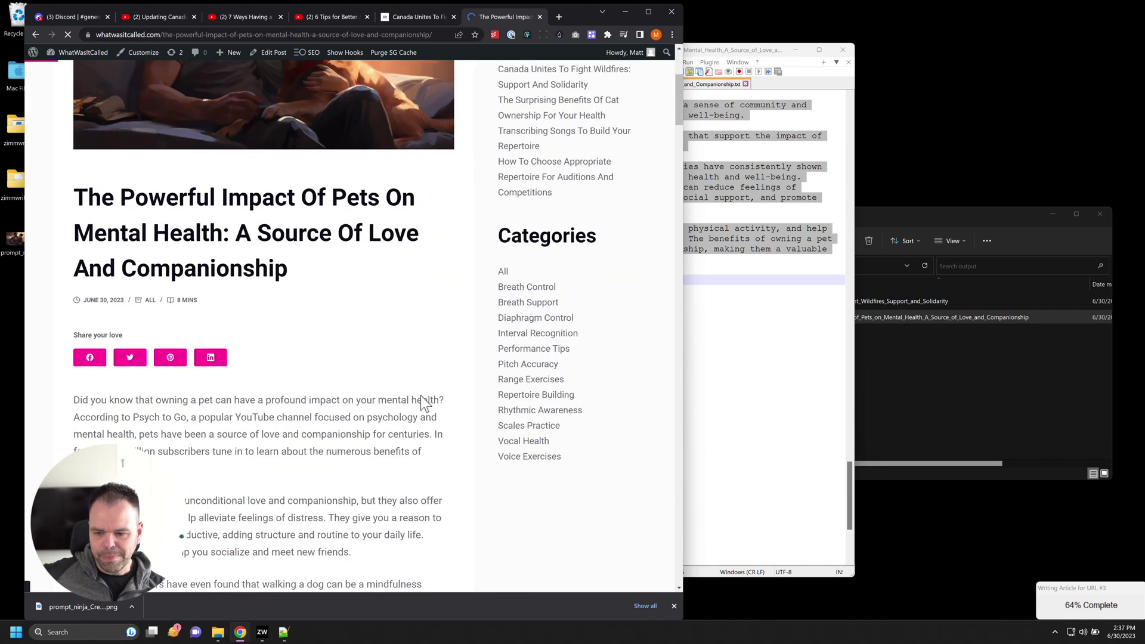
scroll(423, 400, down, 7)
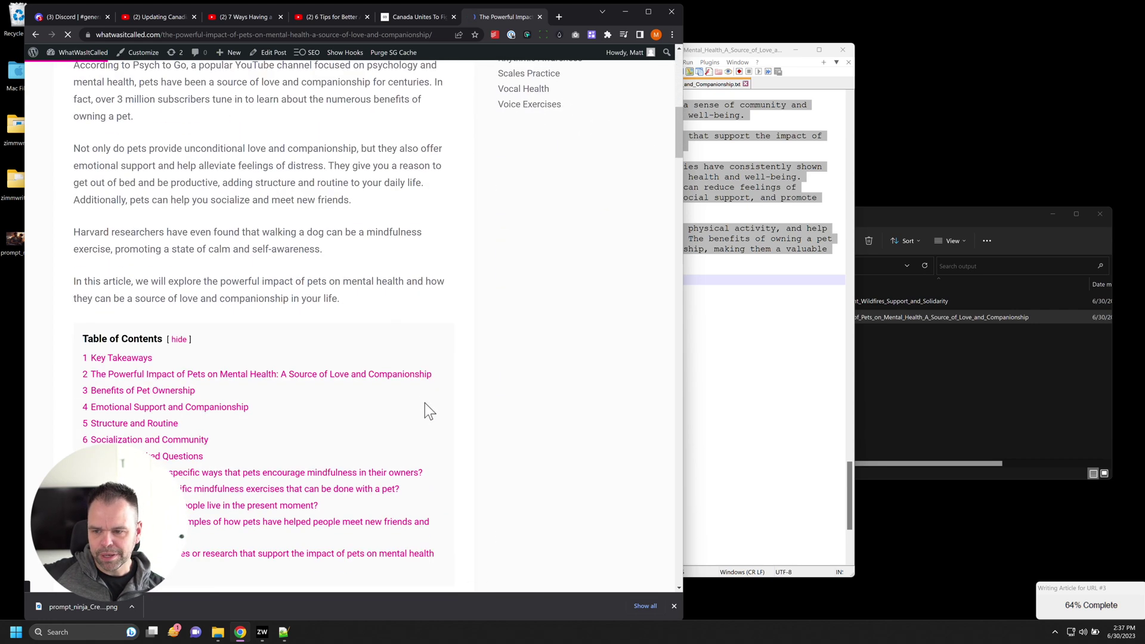
scroll(425, 403, down, 6)
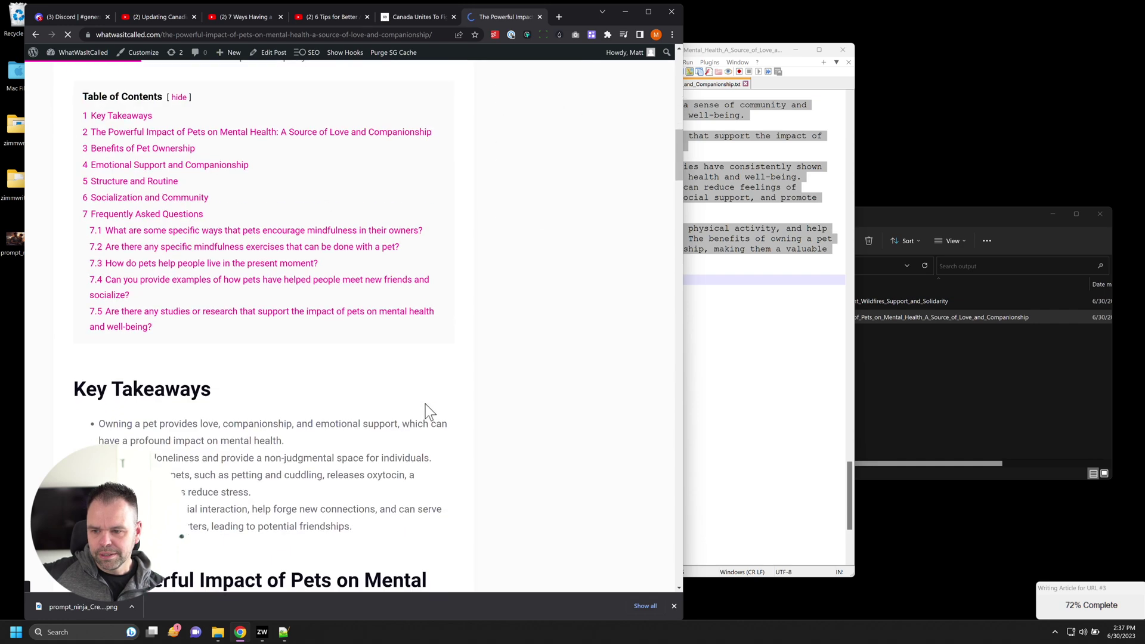
scroll(425, 404, down, 2)
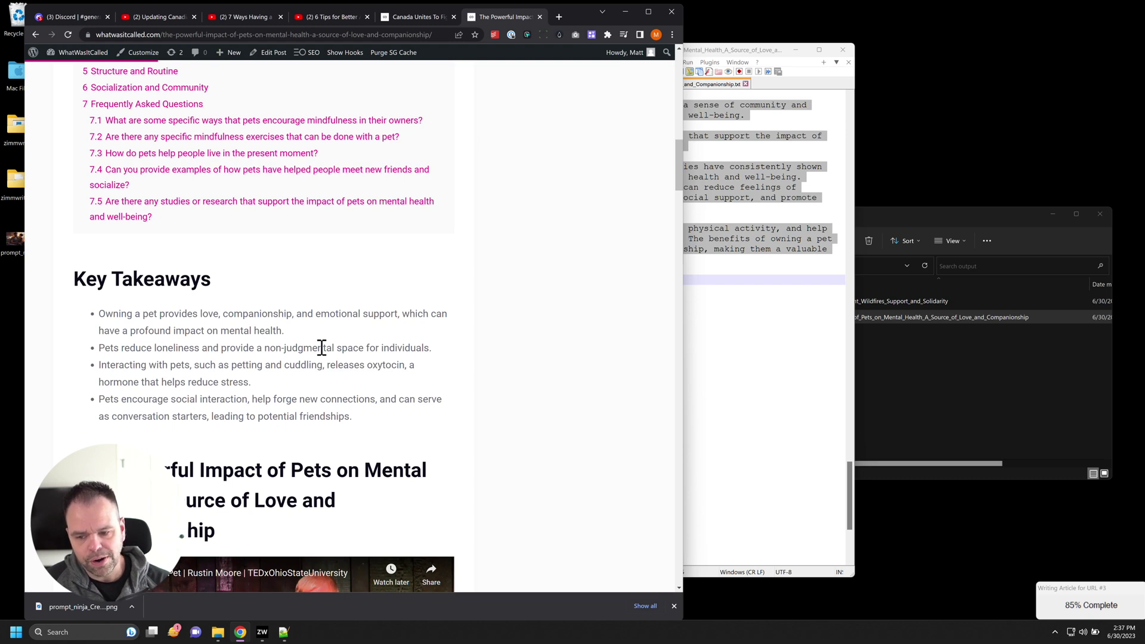
scroll(322, 347, down, 20)
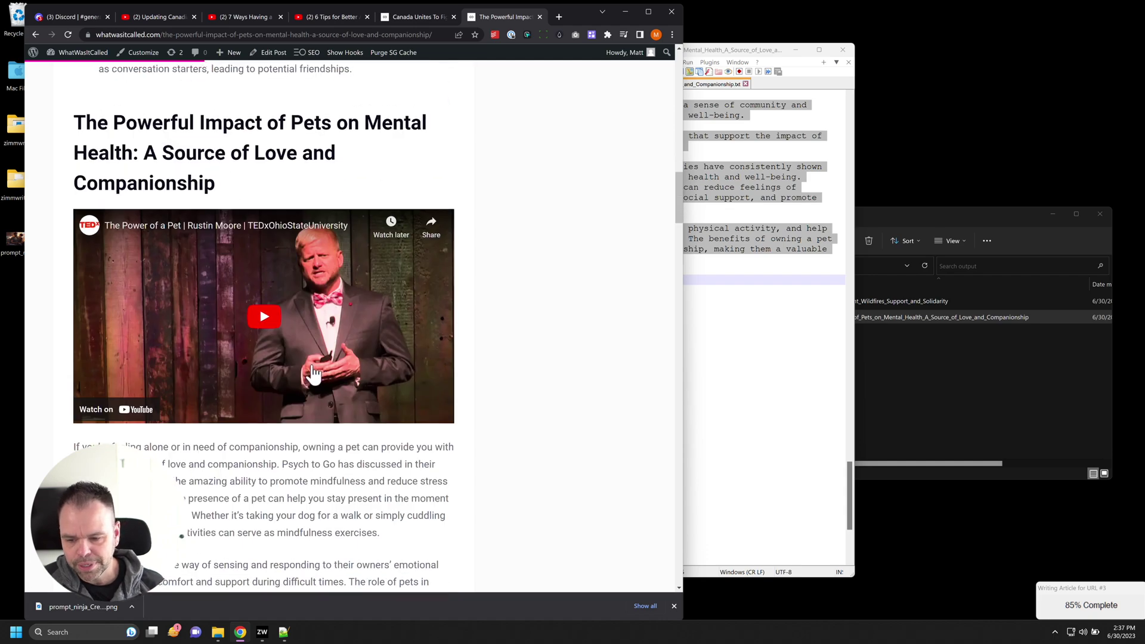
scroll(372, 406, down, 20)
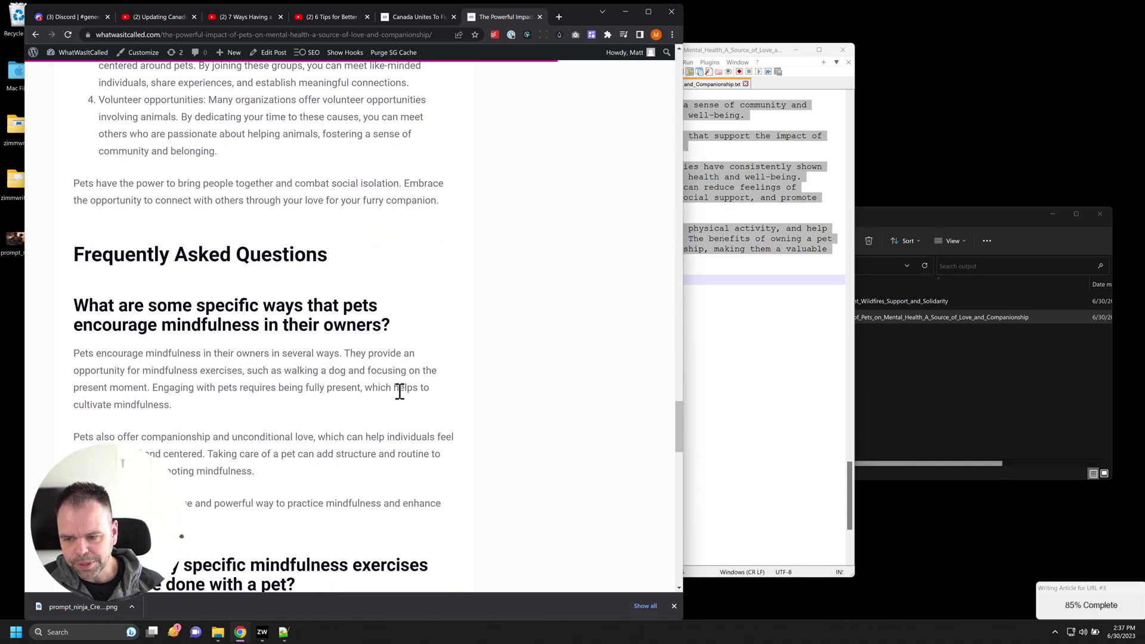
scroll(404, 385, down, 2)
Step: Review the FAQ section, highlighting the questions about meeting new friends and studies
drag(308, 188, 402, 200)
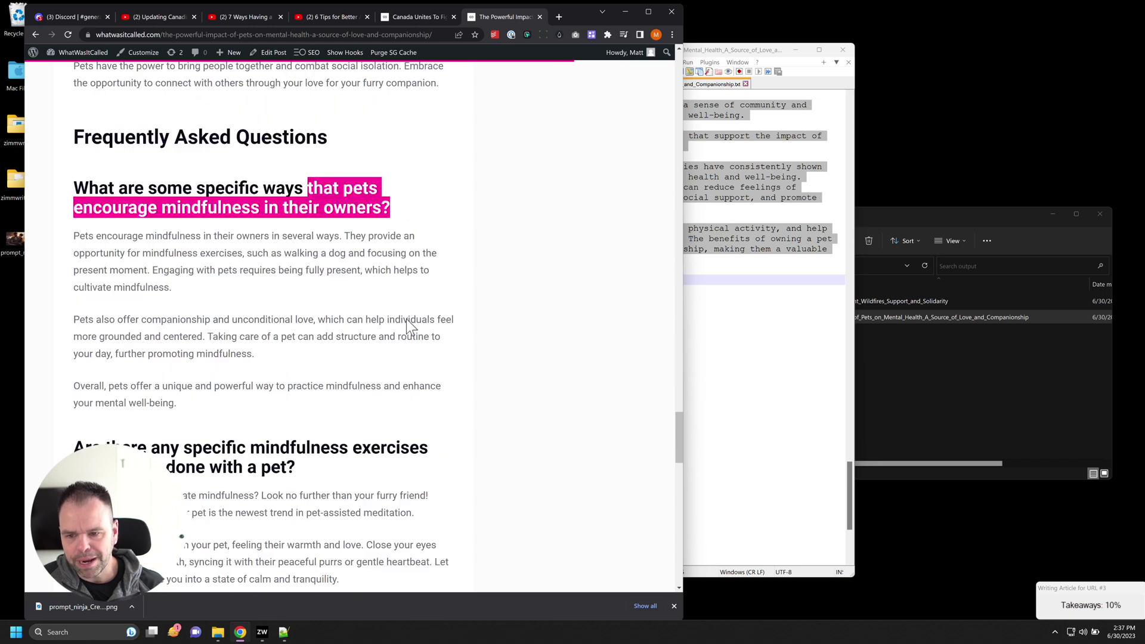
scroll(366, 367, down, 2)
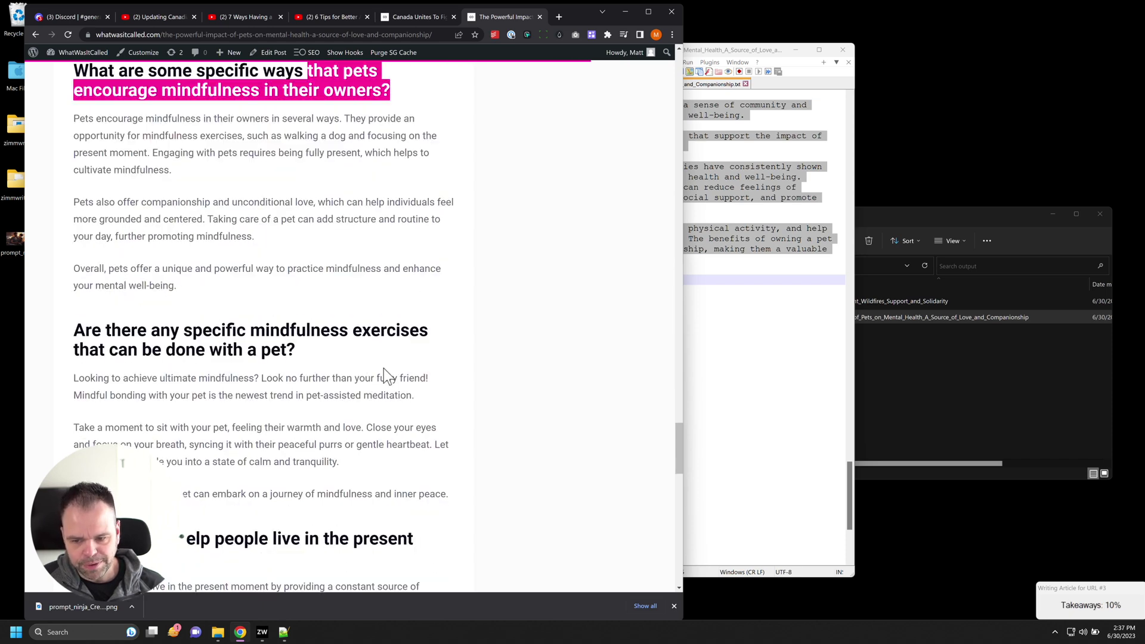
scroll(398, 379, down, 2)
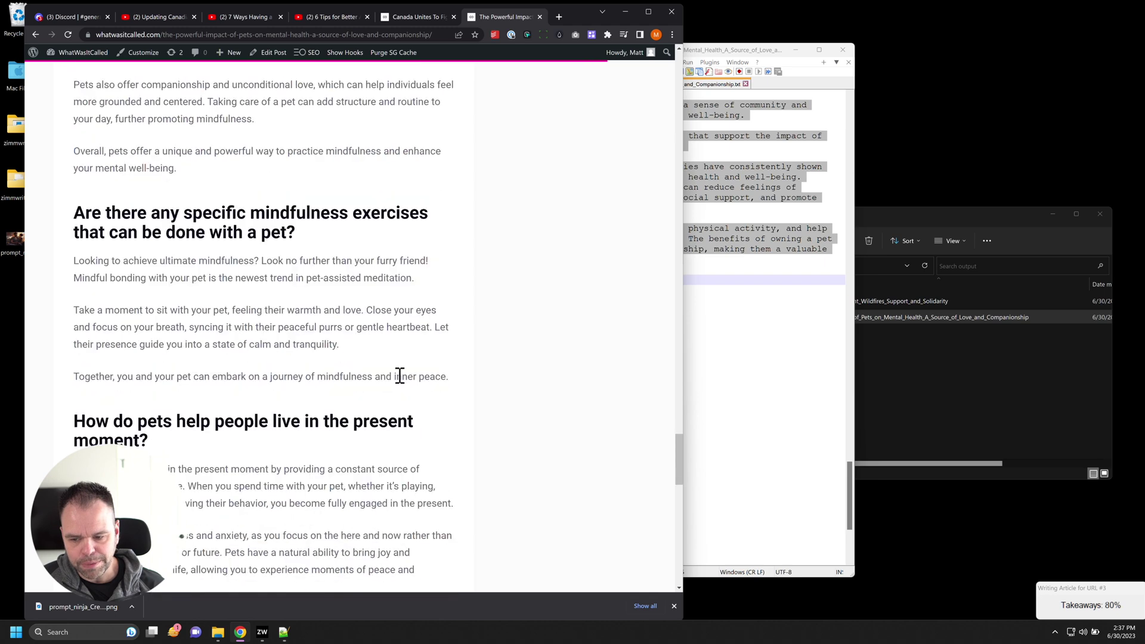
scroll(399, 375, down, 2)
drag(291, 303, 314, 318)
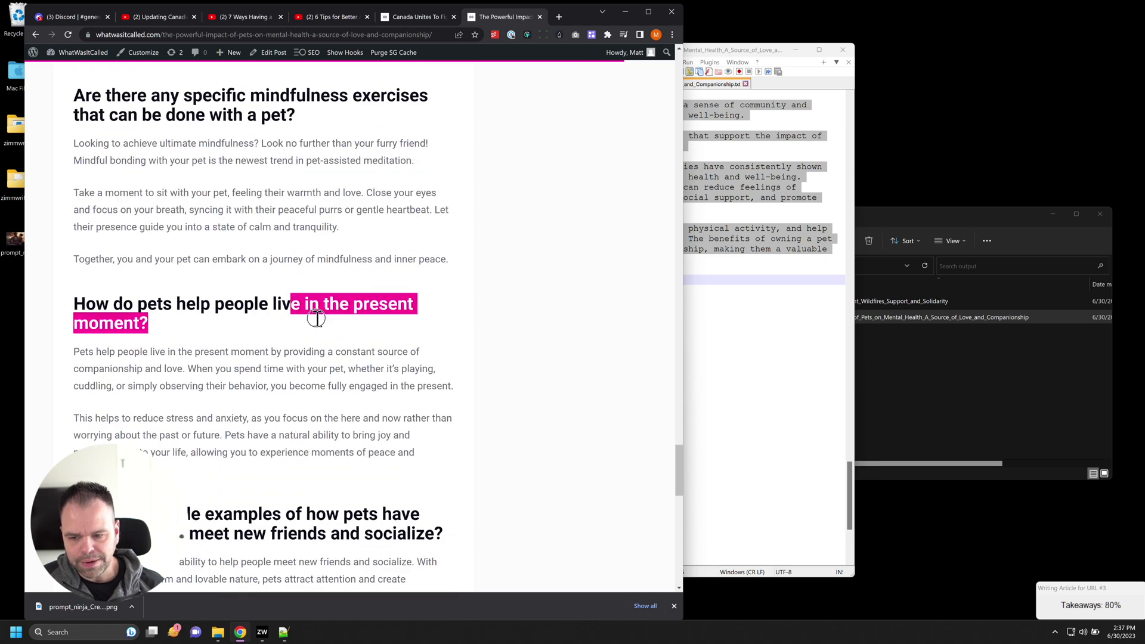
scroll(335, 348, down, 2)
drag(177, 397, 460, 424)
scroll(427, 466, down, 6)
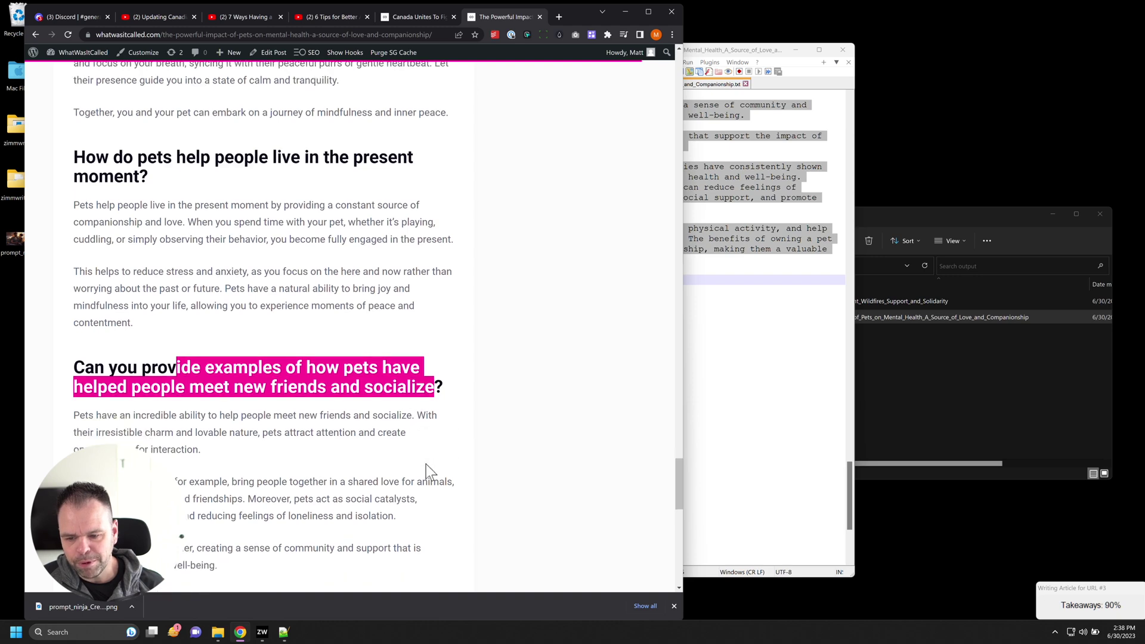
drag(84, 288, 163, 322)
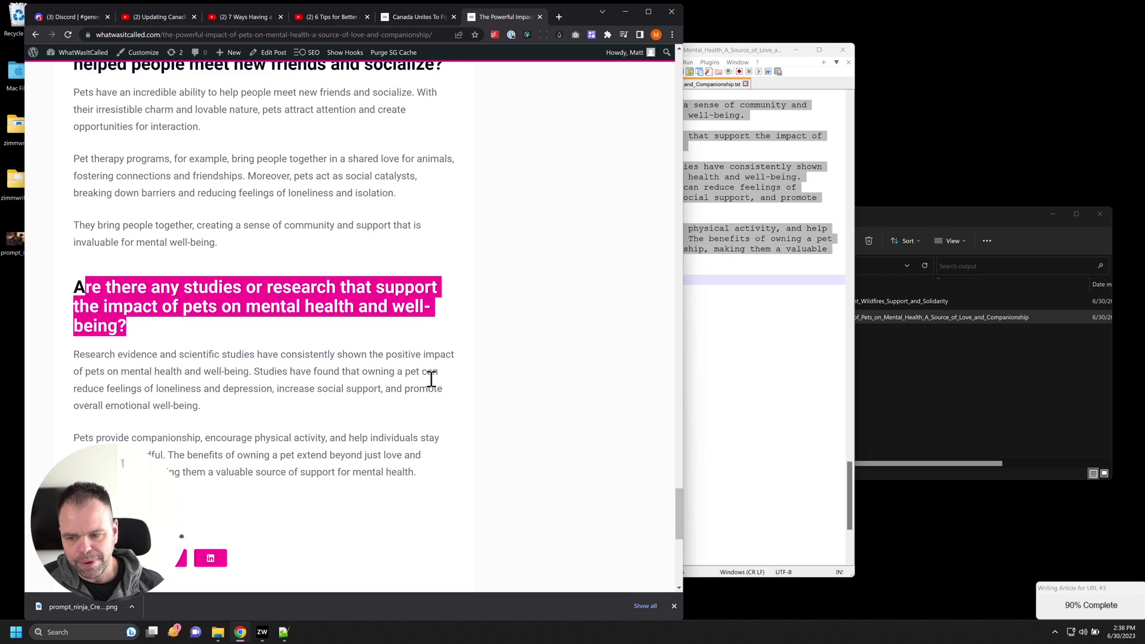
scroll(450, 430, up, 20)
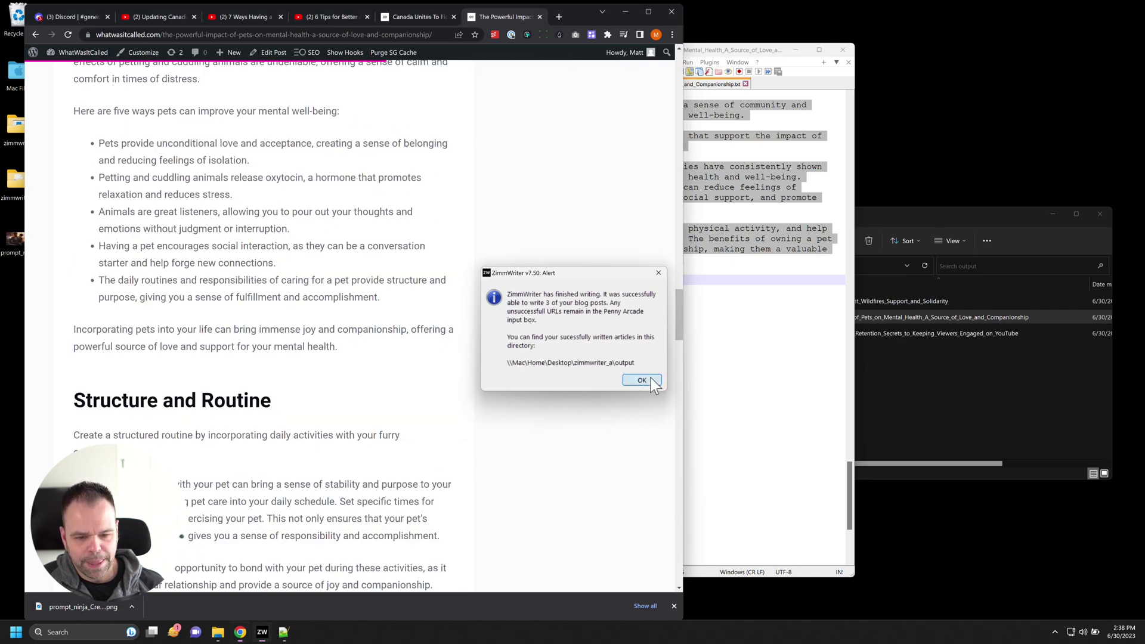
Step: Dismiss the finished-writing alert and open the audience retention article from the output folder
click(651, 379)
click(912, 349)
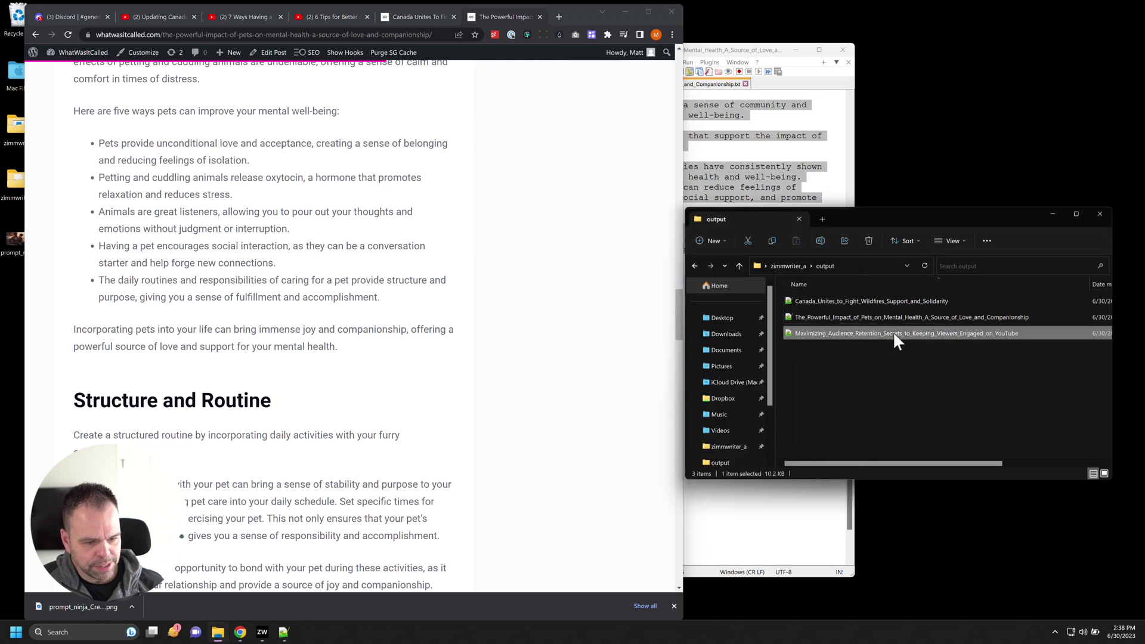
double_click(893, 332)
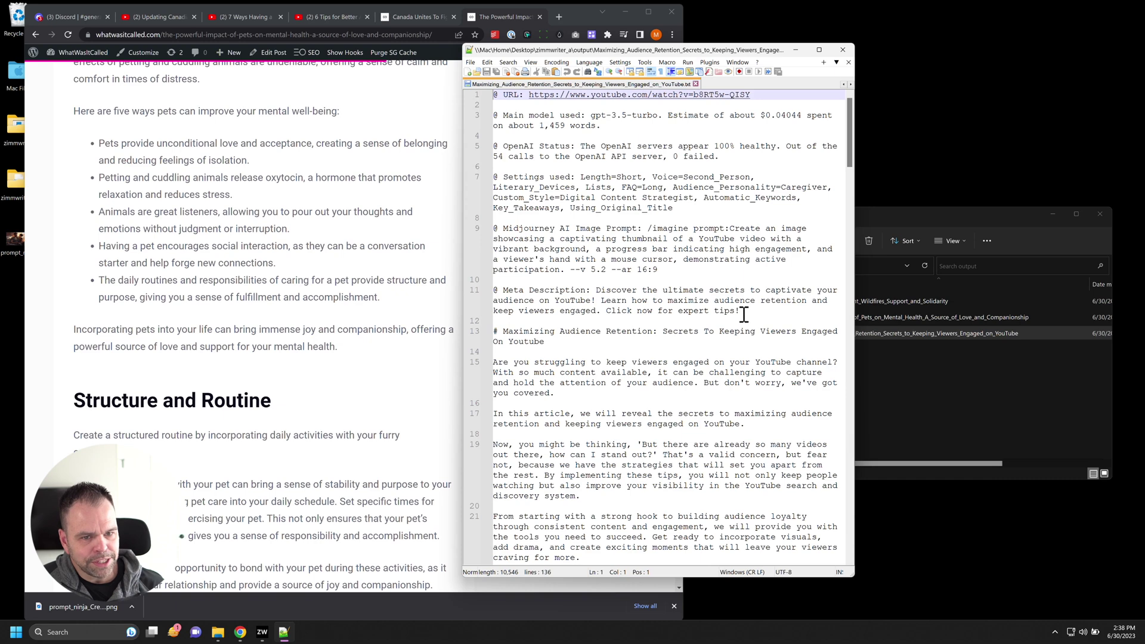
Step: Select the Midjourney image prompt on line 9 of the audience retention article
click(230, 13)
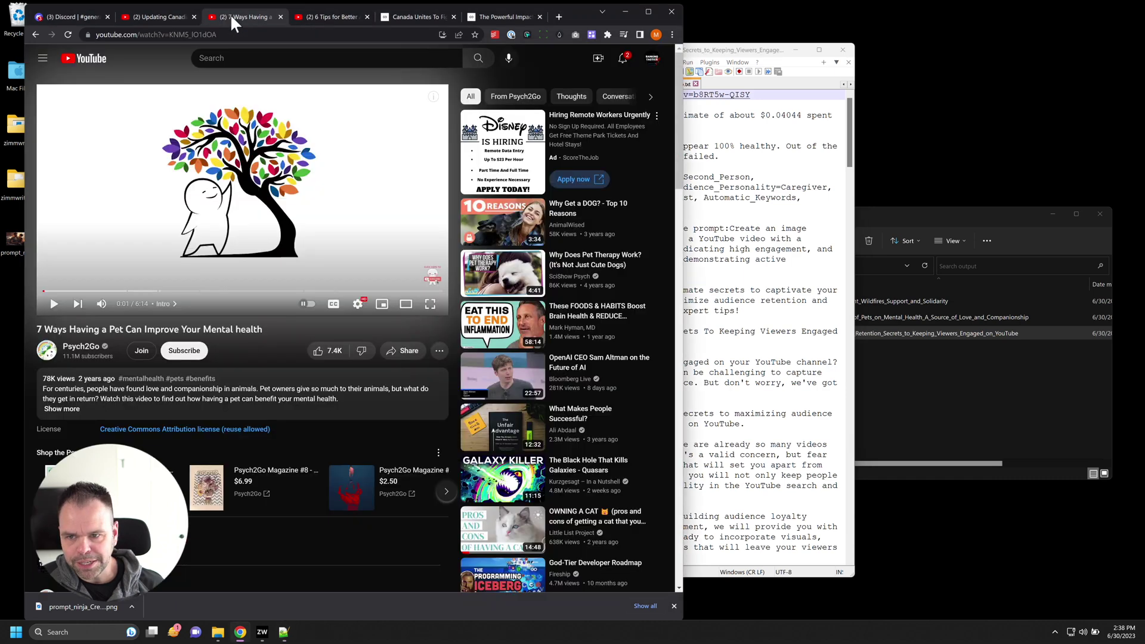
click(336, 14)
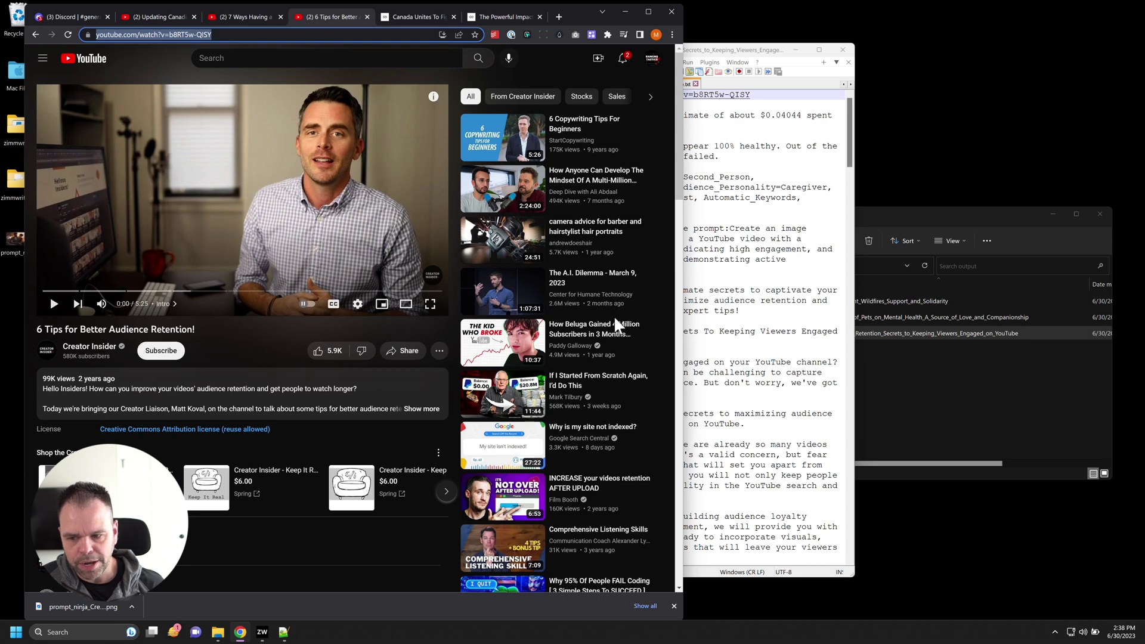
click(779, 268)
shift+click(651, 227)
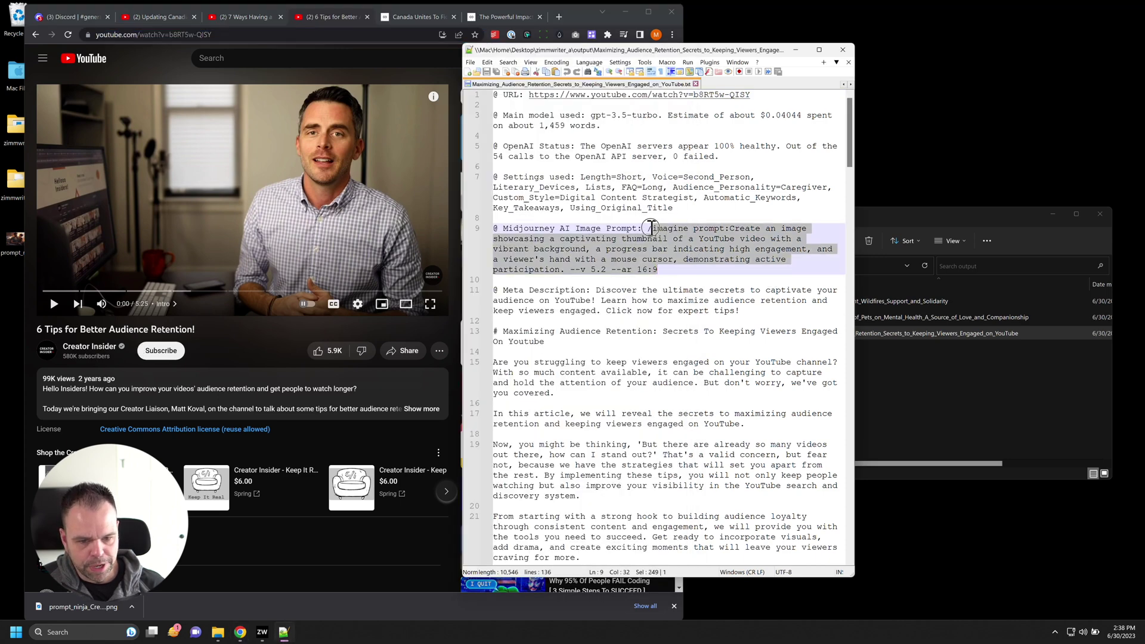
Step: Paste the audience retention thumbnail prompt into the Midjourney chat and submit it
click(82, 23)
click(338, 527)
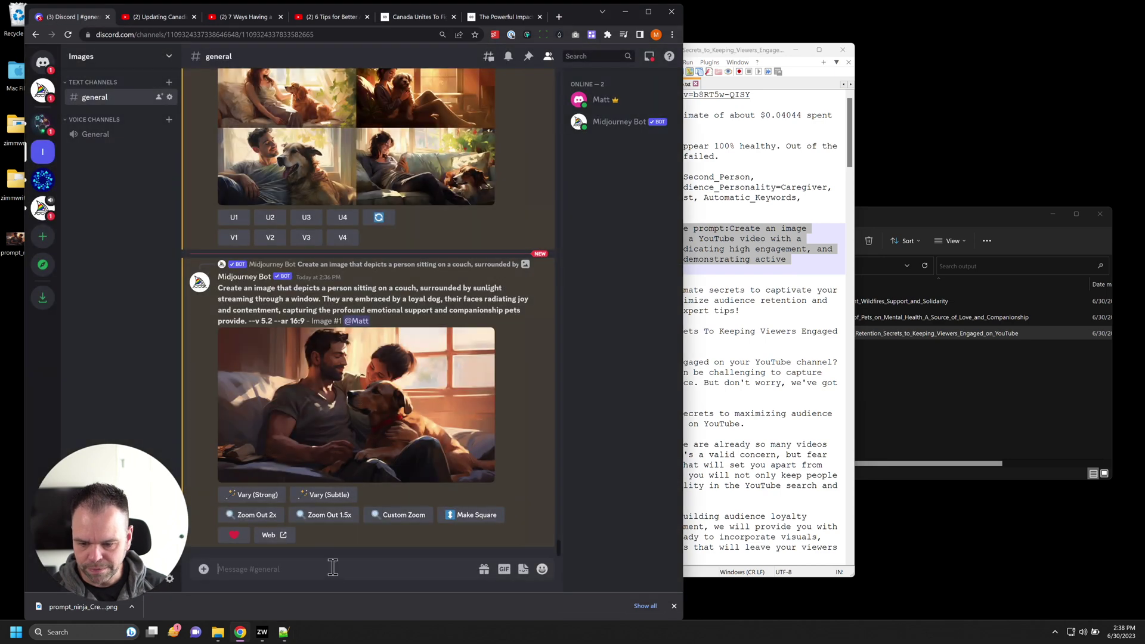
text(Create an image showcasing a captivating thumbnail of a YouTube video with a vibrant background, a progress bar indicating high engagement, and a viewer's hand with a mouse cursor demonstrating active participation. --v 5.2 --ar 16:9)
key(Return)
Step: Resubmit the thumbnail prompt to Midjourney, then bring the article text file back forward
text(Create an image showcasing a captivating thumbnail of a YouTube video with a vibrant background, a progress bar indicating high engagement, and a viewer's hand with a mouse cursor demonstrating active participation. --v 5.2 --ar 16:9)
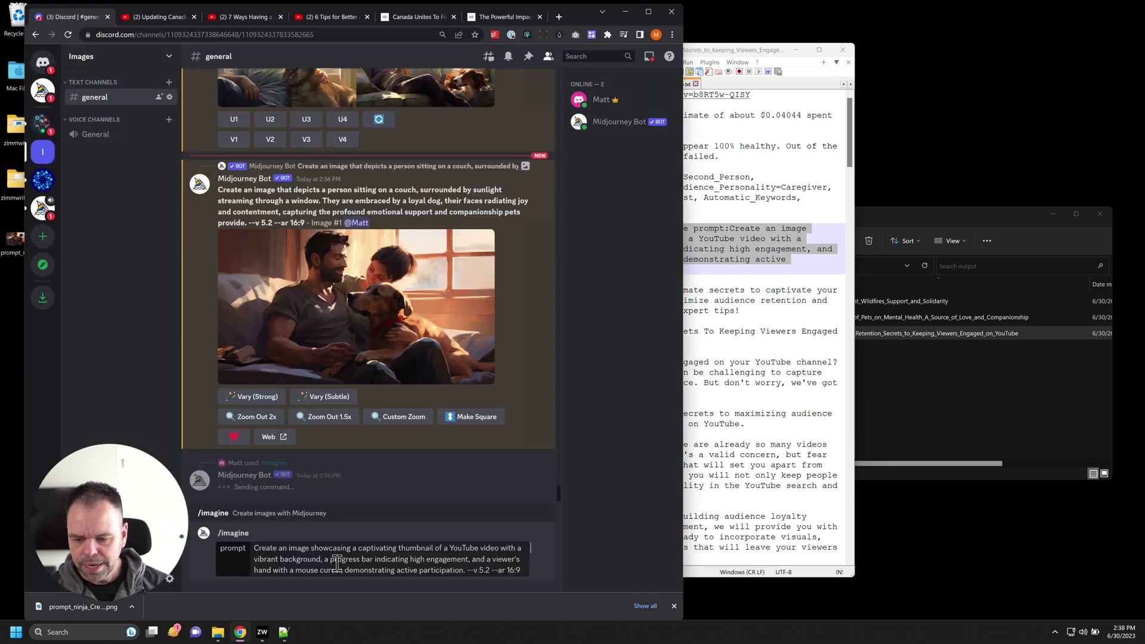
key(Return)
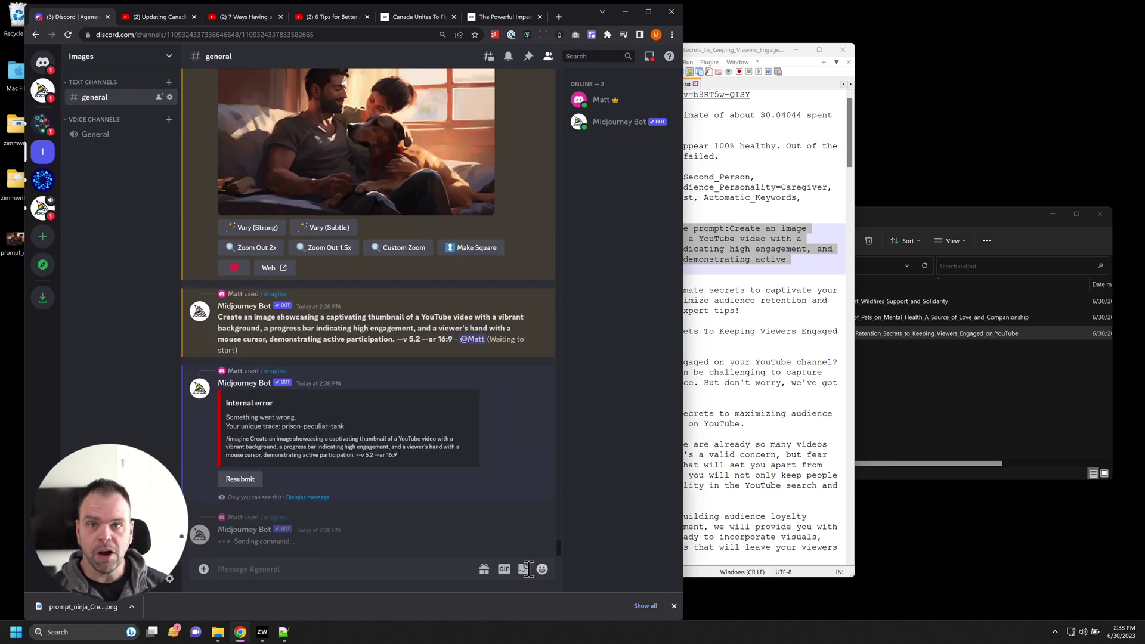
click(674, 606)
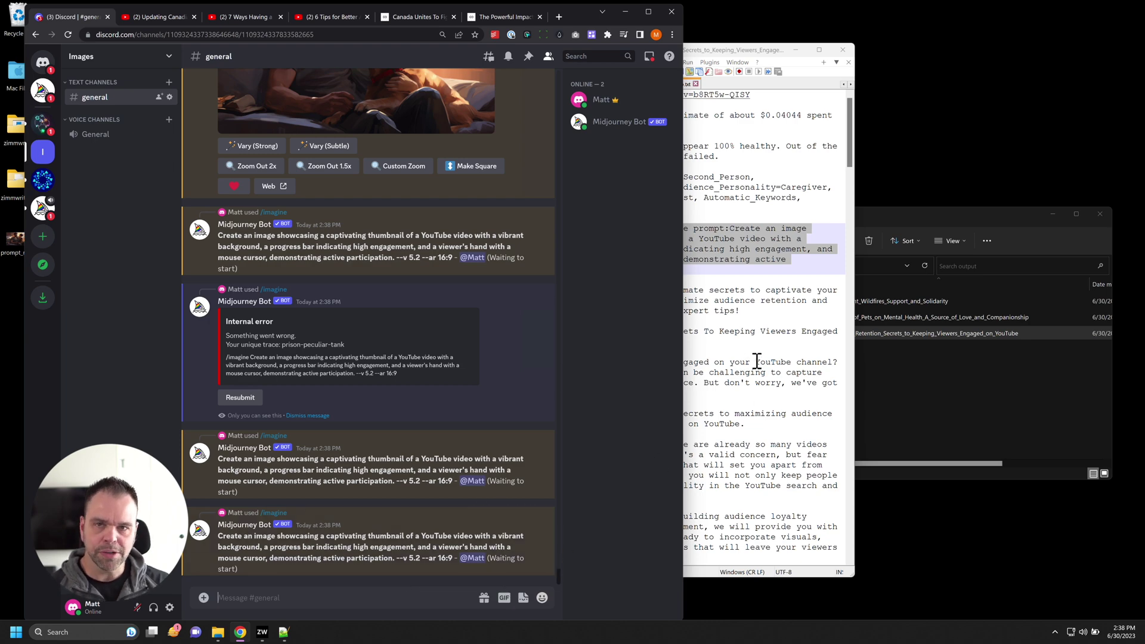
drag(756, 362, 758, 352)
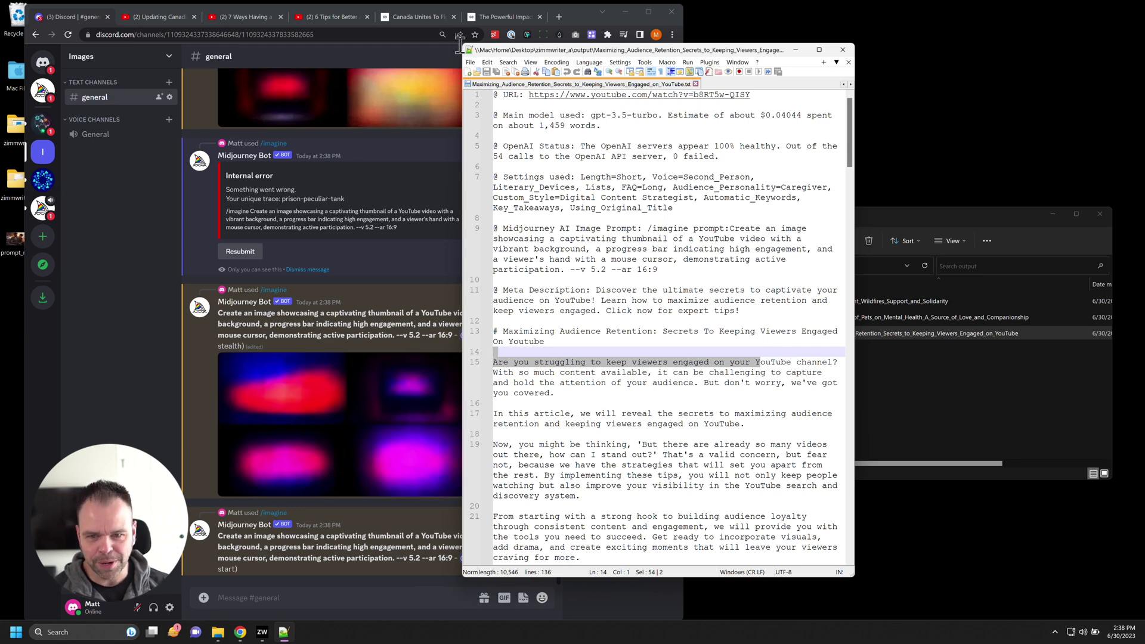
Step: Start a new WordPress post from the admin bar's New menu
click(482, 16)
scroll(191, 102, up, 1)
scroll(191, 103, up, 5)
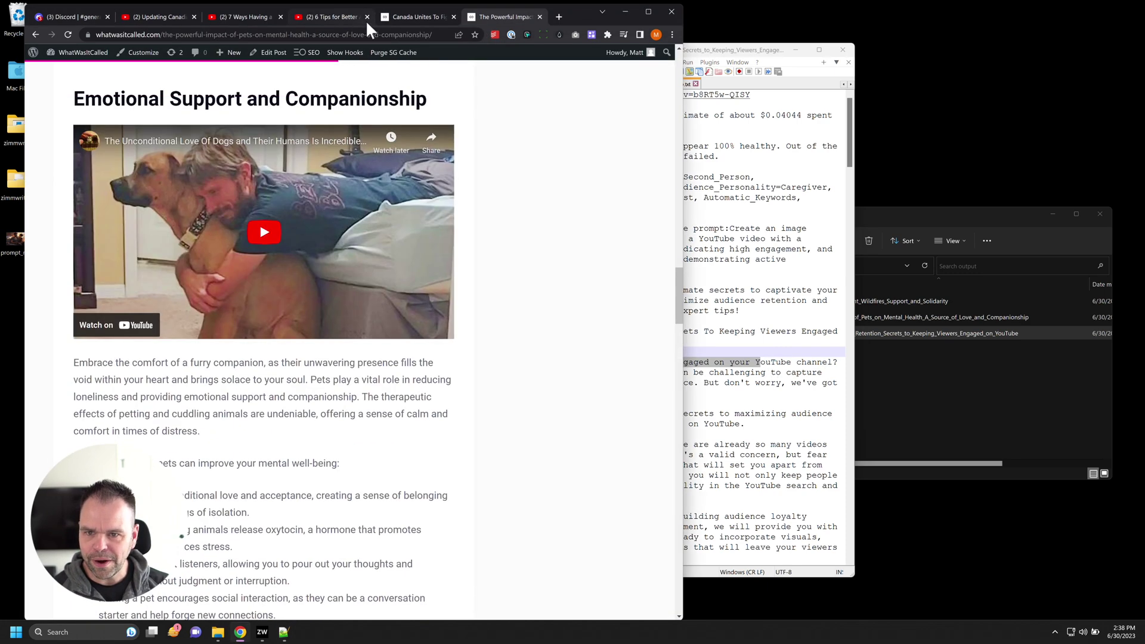
click(417, 16)
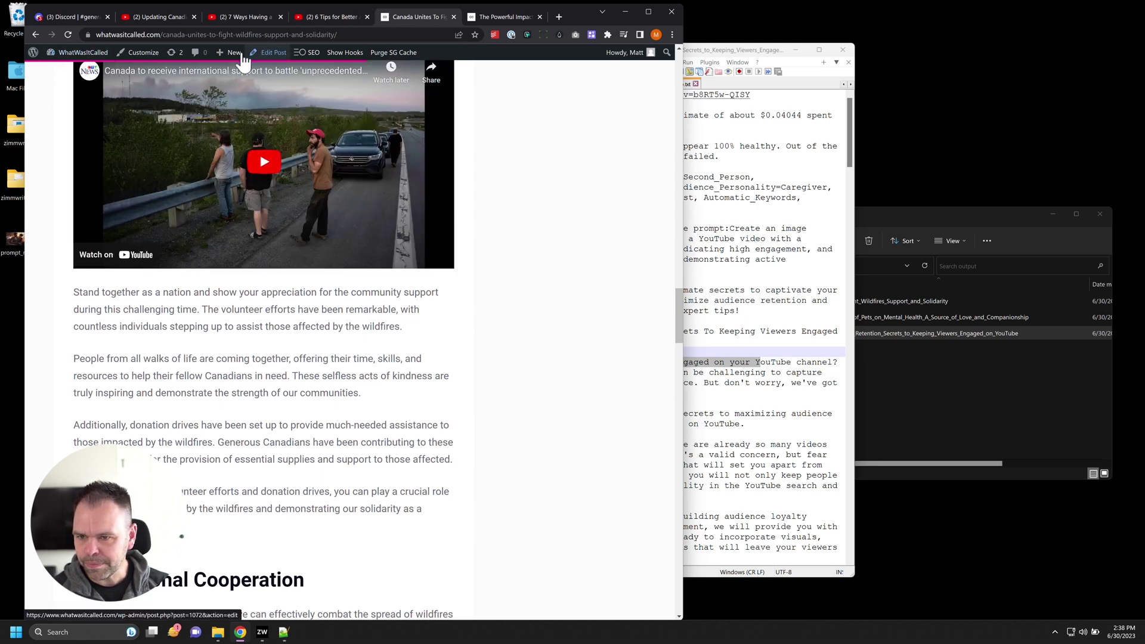
mouse_move(232, 58)
click(224, 79)
Step: Use the article heading 'Maximizing Audience Retention: Secrets To Keeping Viewers Engaged On Youtube' as the post title
click(793, 187)
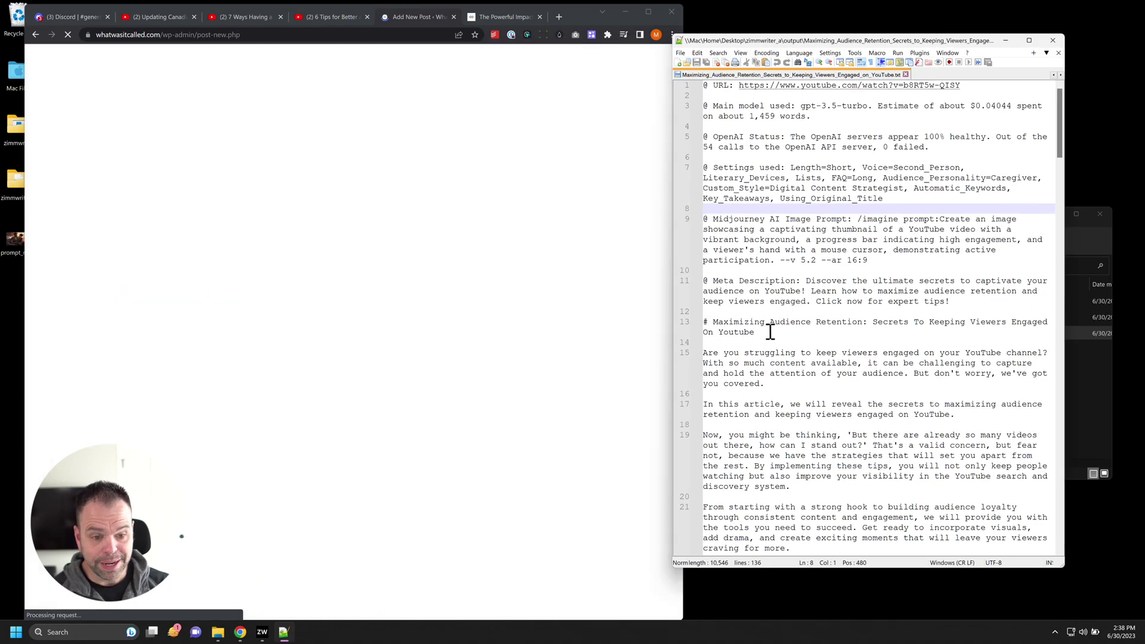
drag(756, 332, 714, 322)
key(ctrl+c)
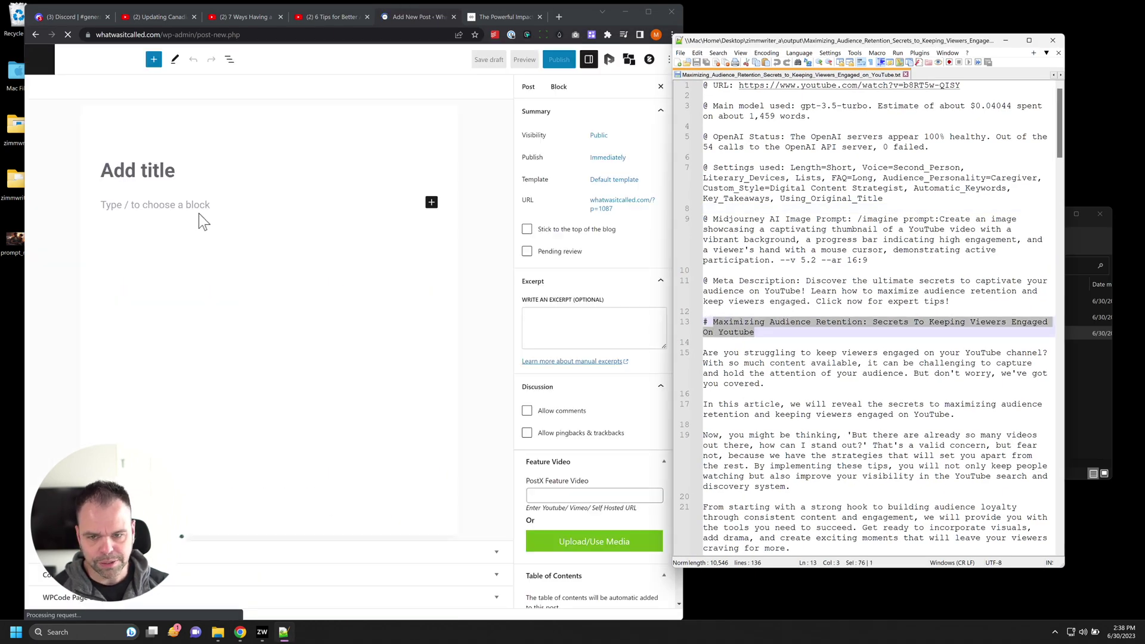
click(165, 169)
key(ctrl+v)
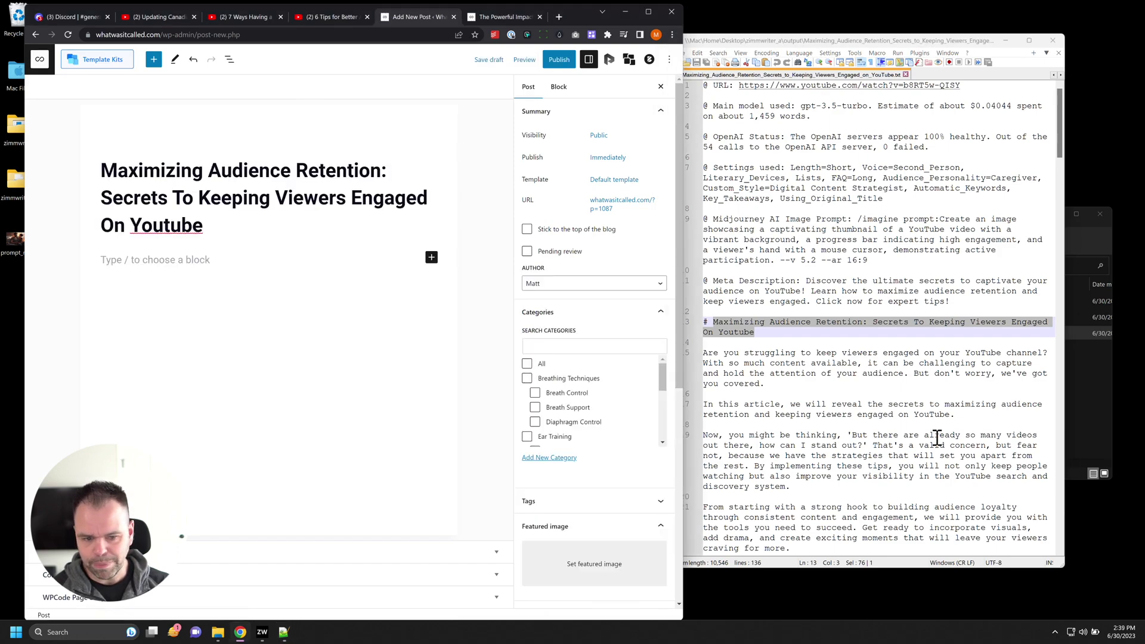
Step: Copy the full article body from Notepad++ into the post editor
drag(705, 353, 742, 454)
scroll(776, 477, down, 20)
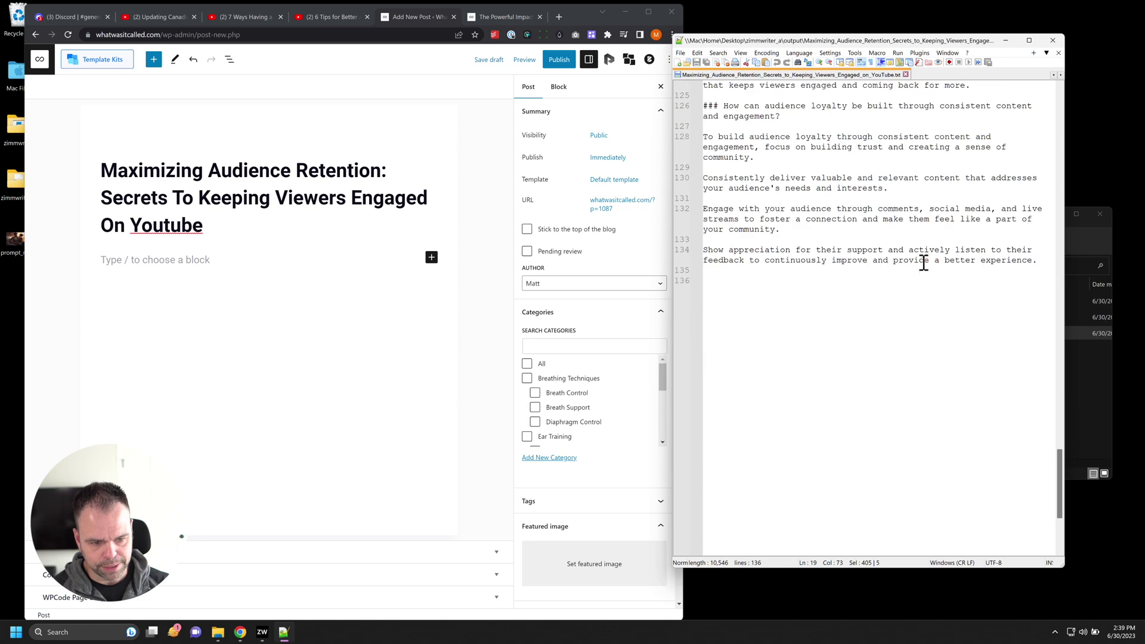
shift+click(1050, 262)
click(170, 262)
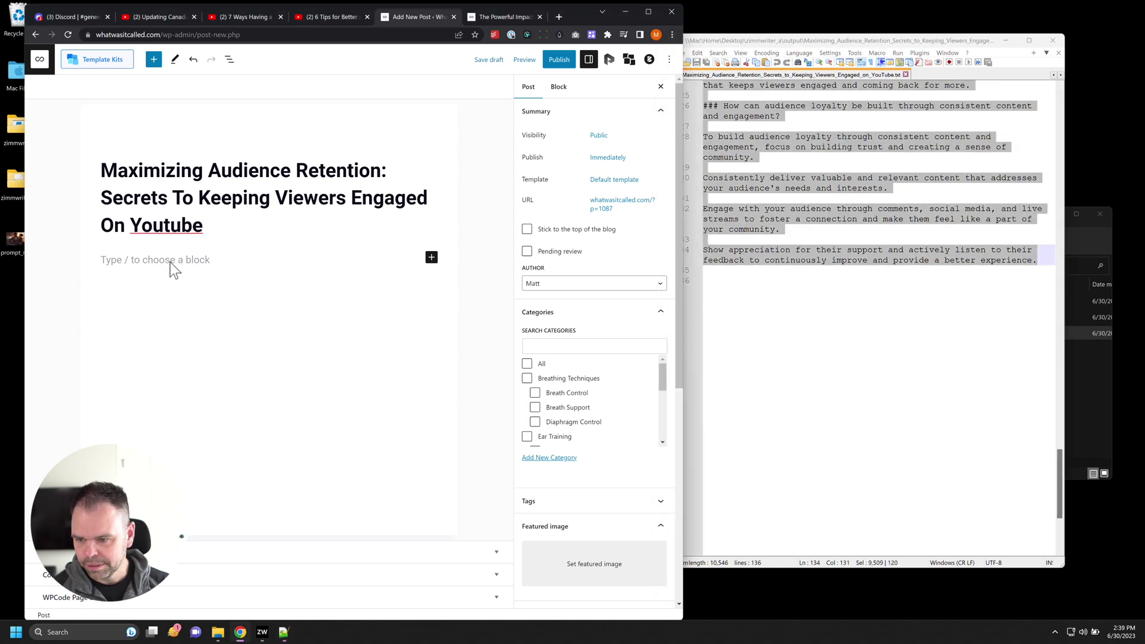
key(ctrl+v)
scroll(233, 272, up, 10)
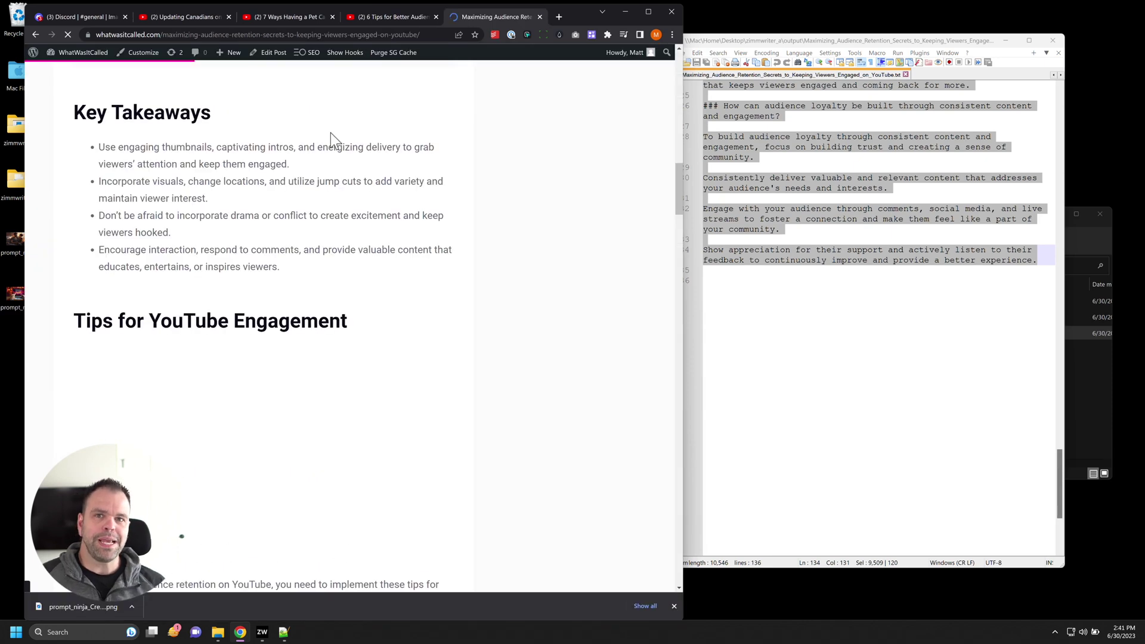
click(378, 23)
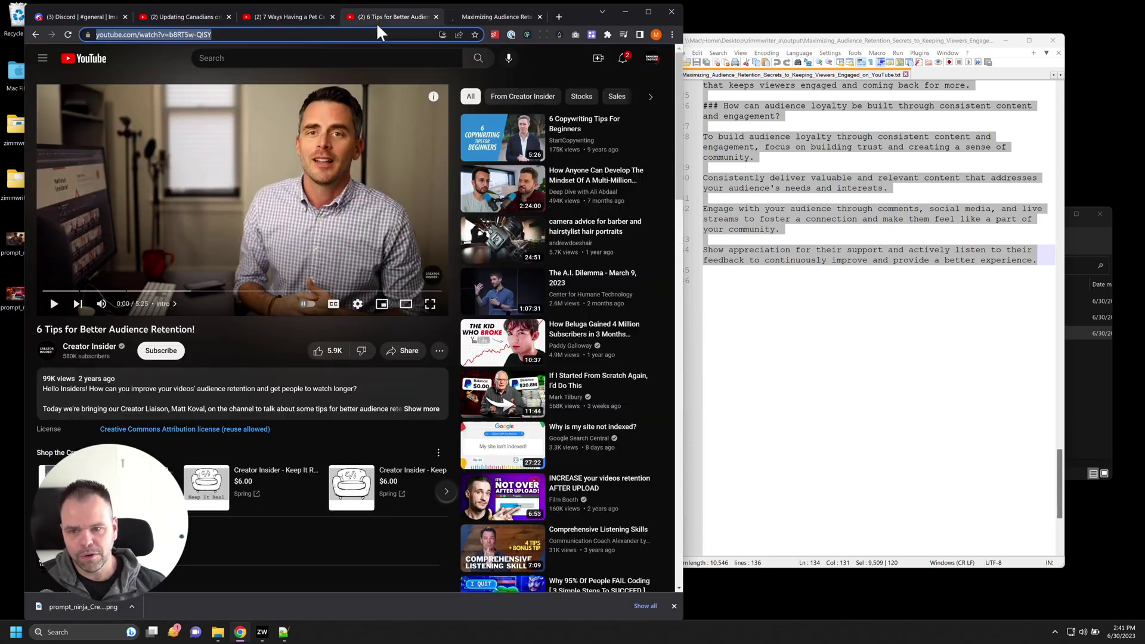
click(439, 350)
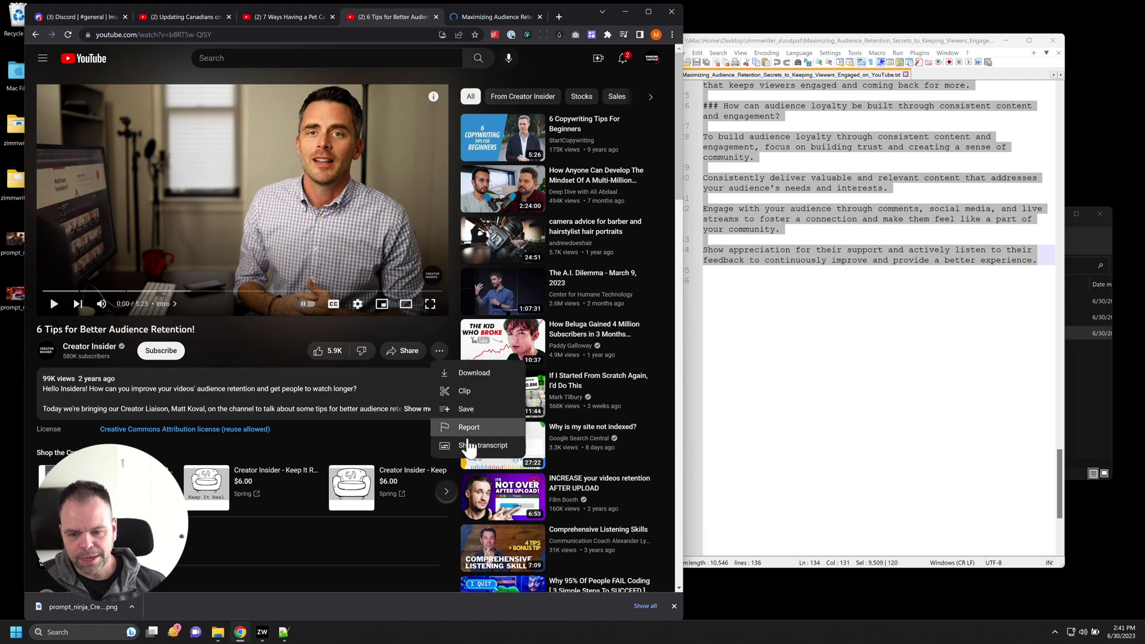
click(471, 451)
scroll(560, 239, down, 10)
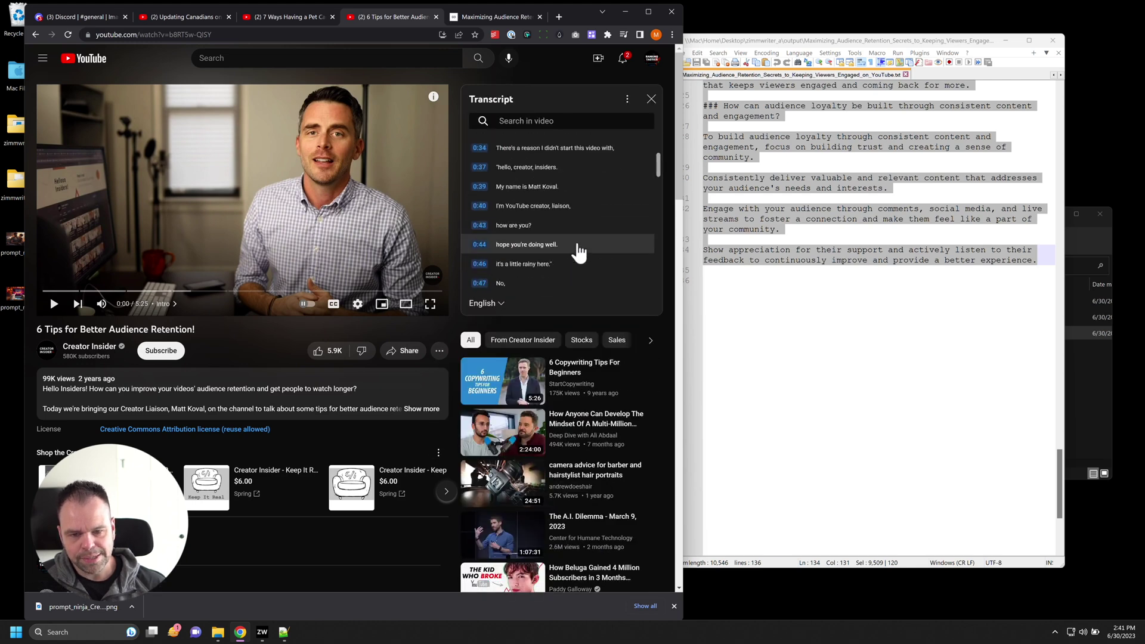
click(478, 15)
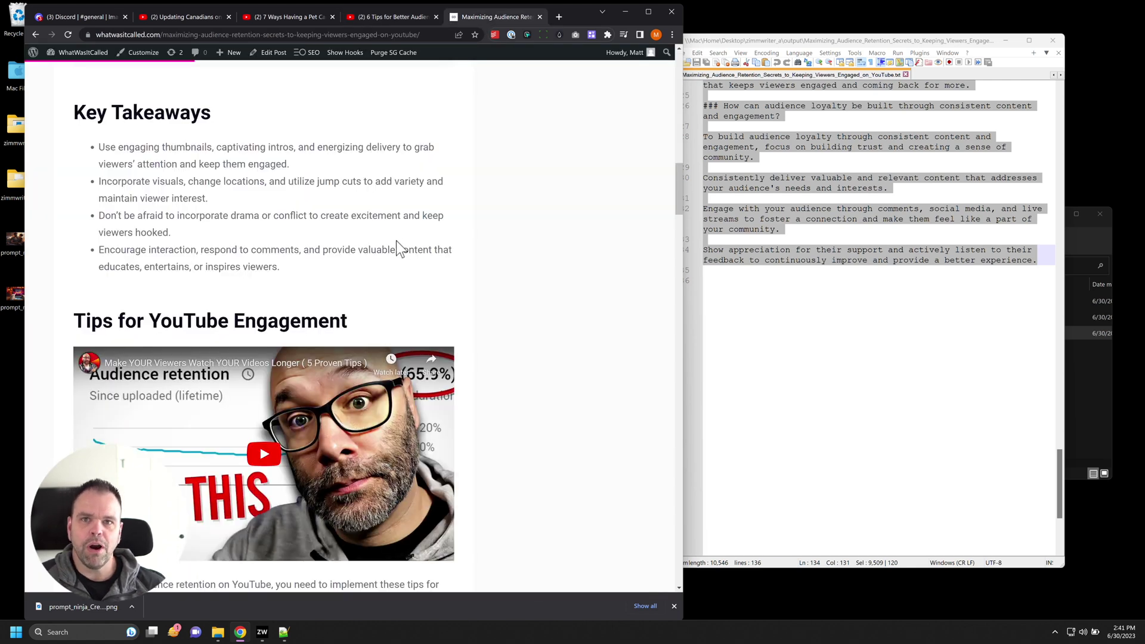
scroll(405, 287, down, 4)
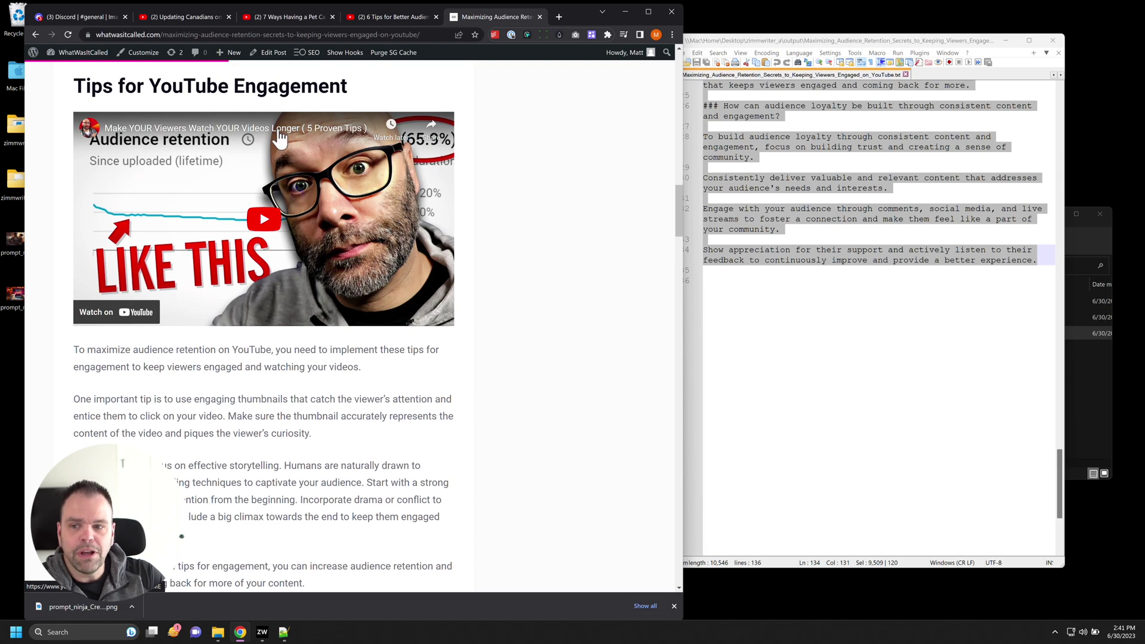
scroll(307, 416, down, 10)
scroll(306, 415, down, 20)
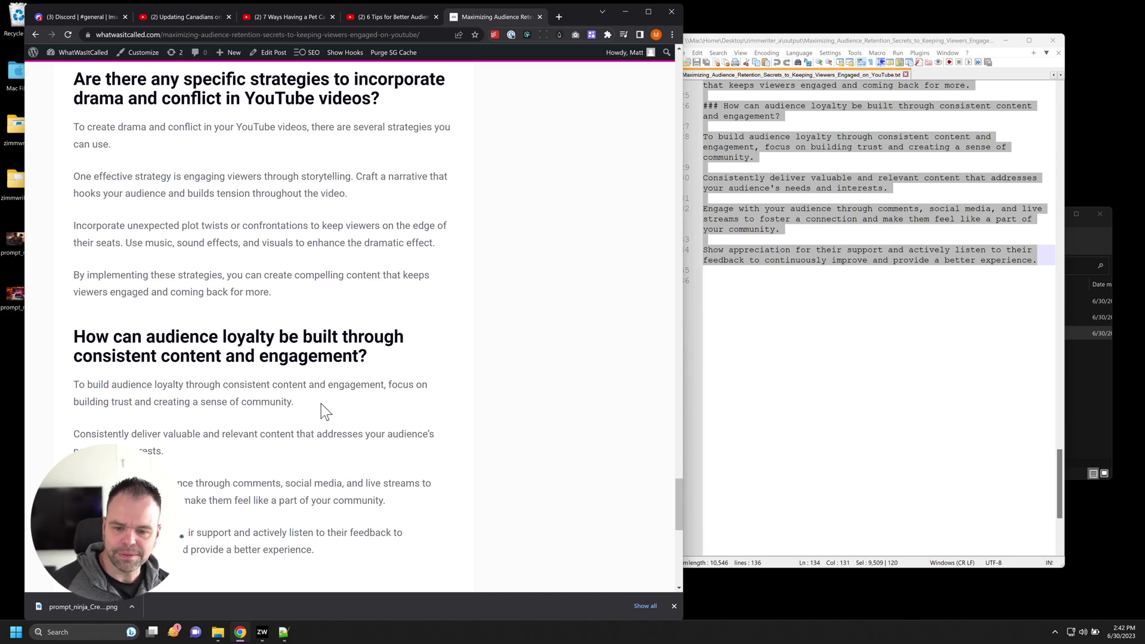
Step: Bring up the ZimmWriter main menu and preview then close the Penny Arcade writer
click(262, 631)
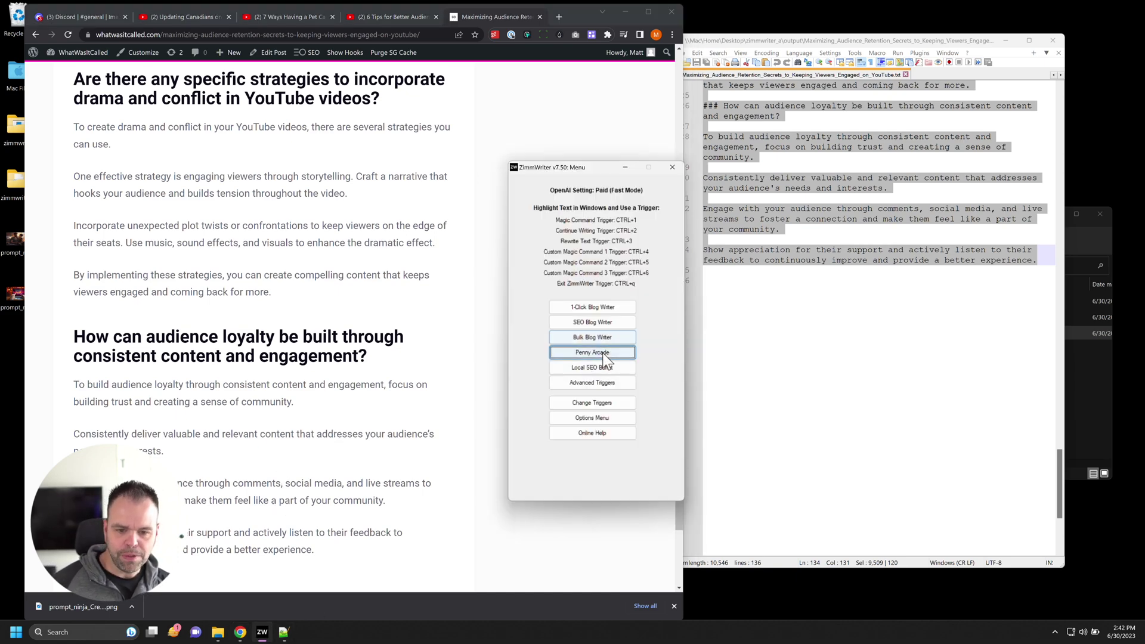
click(600, 353)
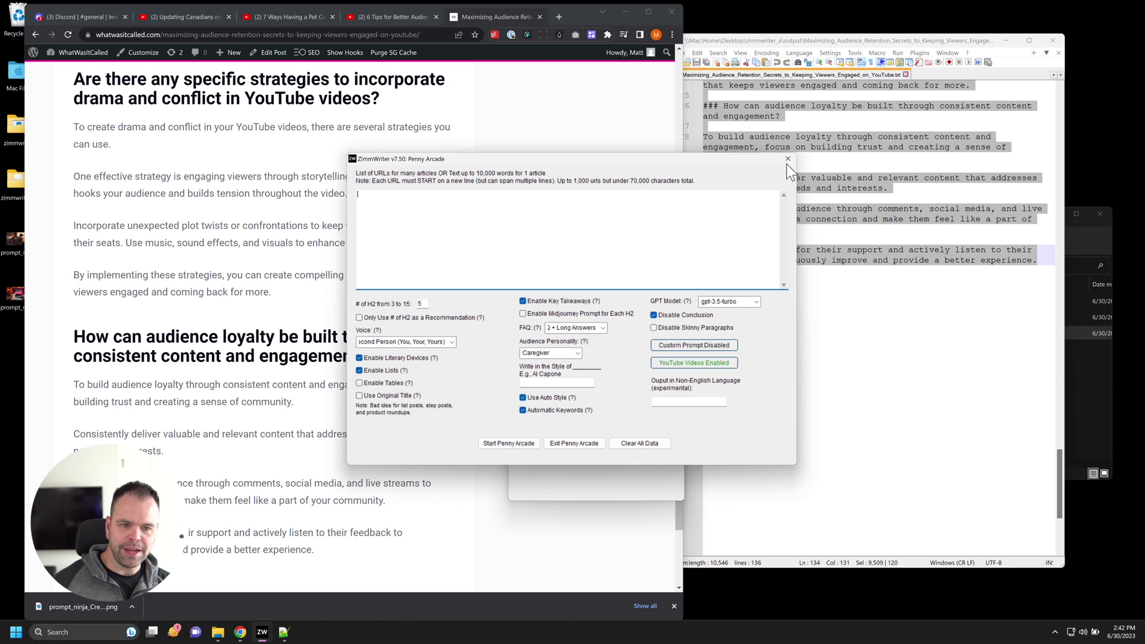
click(787, 159)
drag(593, 173, 607, 152)
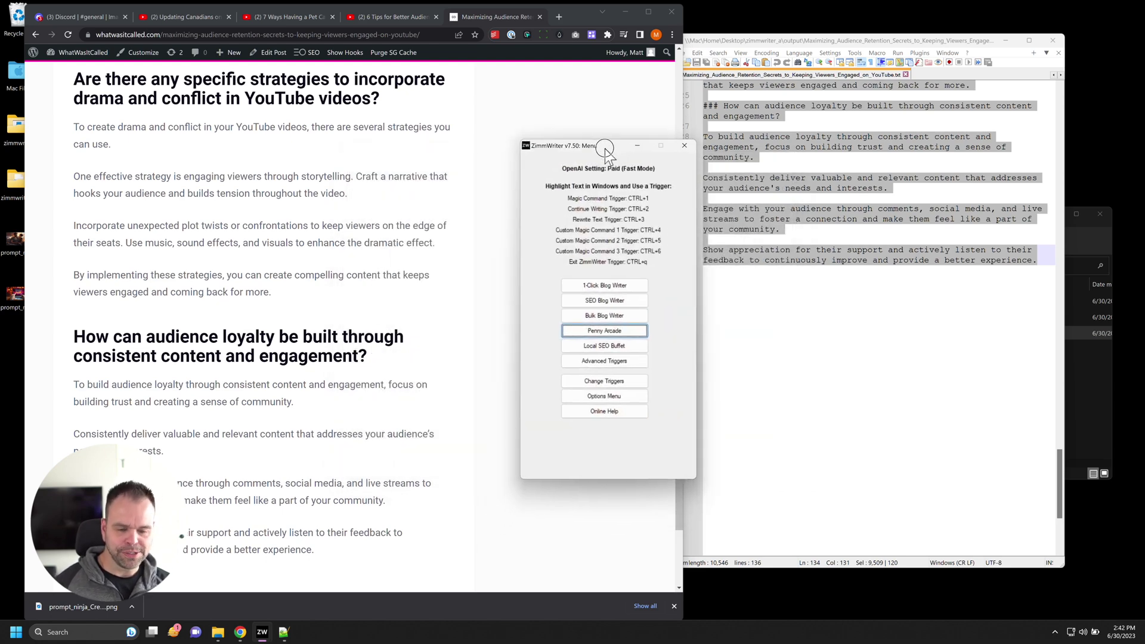
click(611, 332)
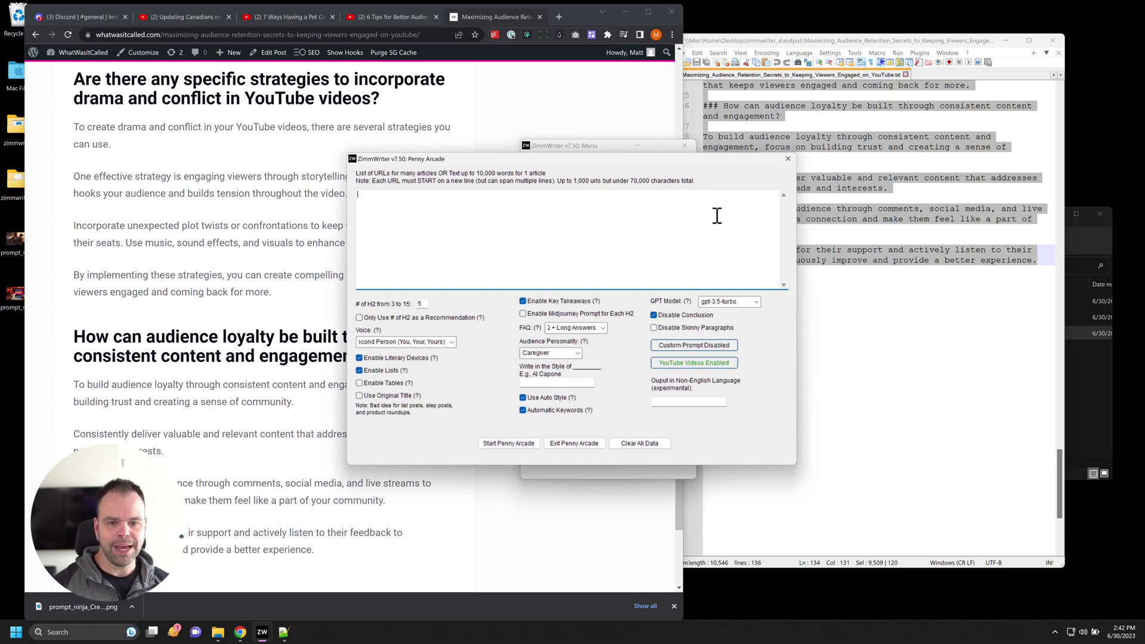
click(788, 160)
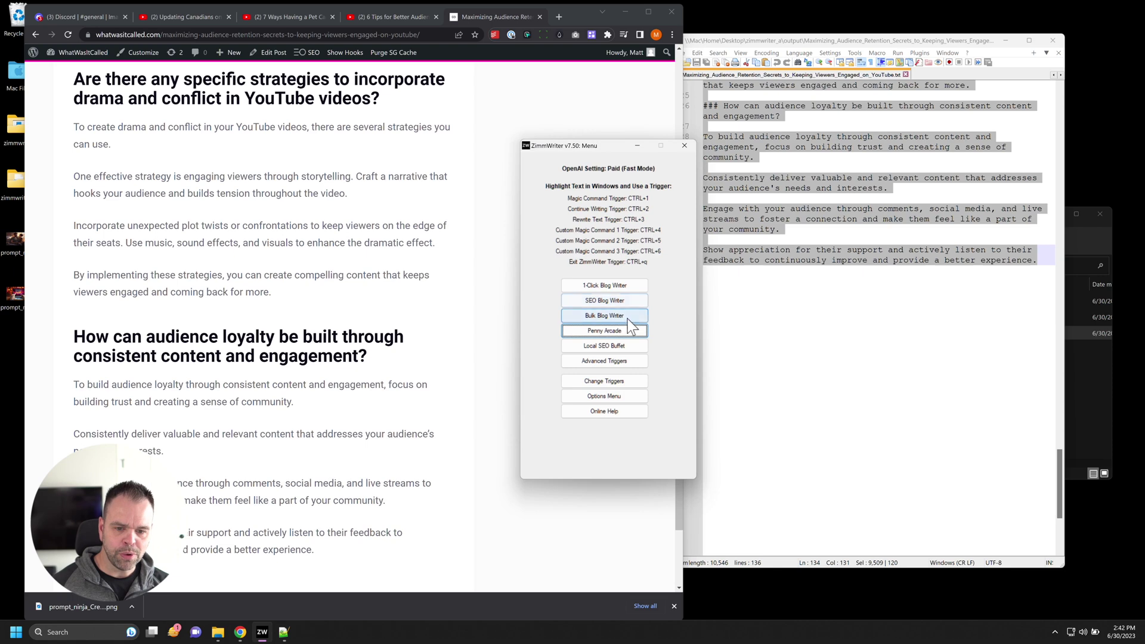
Step: Preview and close the Bulk Blog Writer and the SEO Blog Writer
click(627, 320)
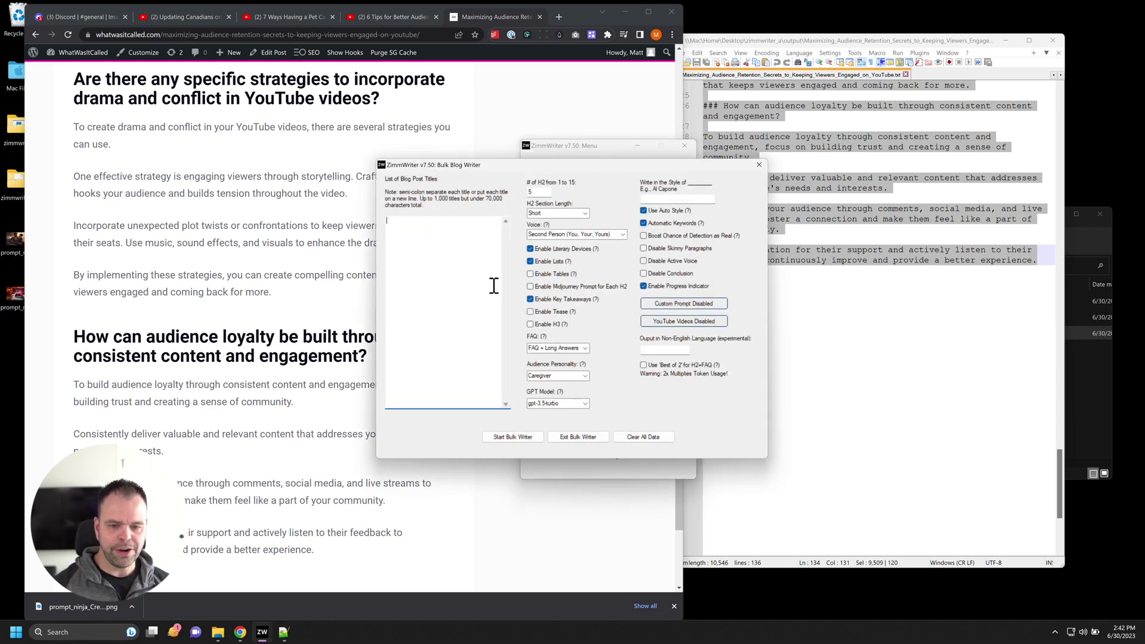
click(759, 166)
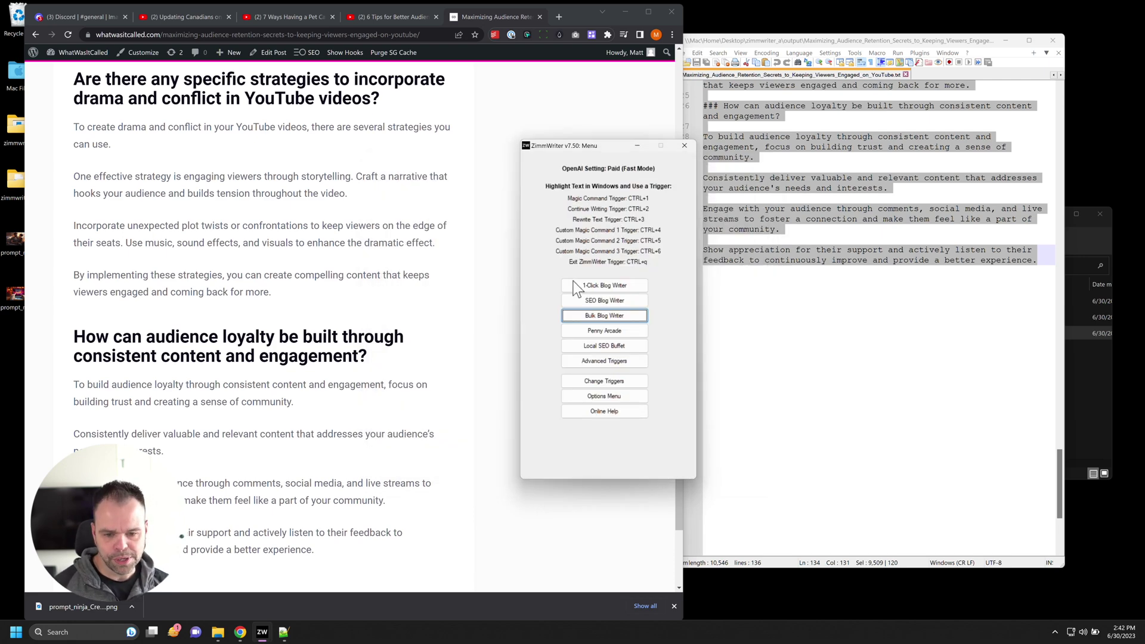
click(601, 301)
scroll(644, 333, down, 5)
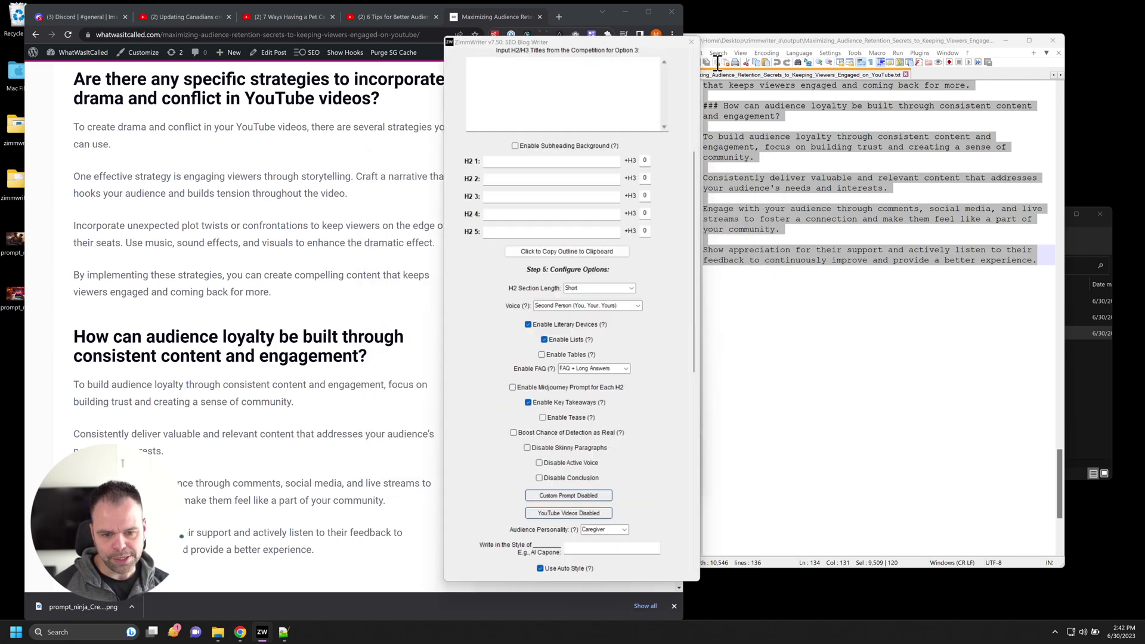
key(alt+F4)
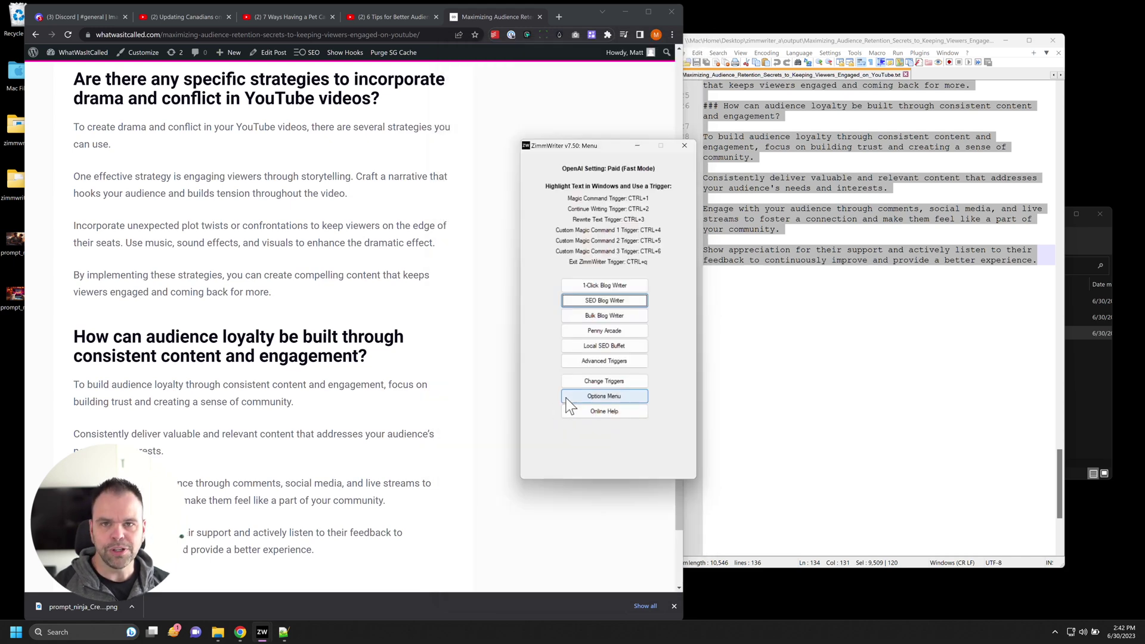